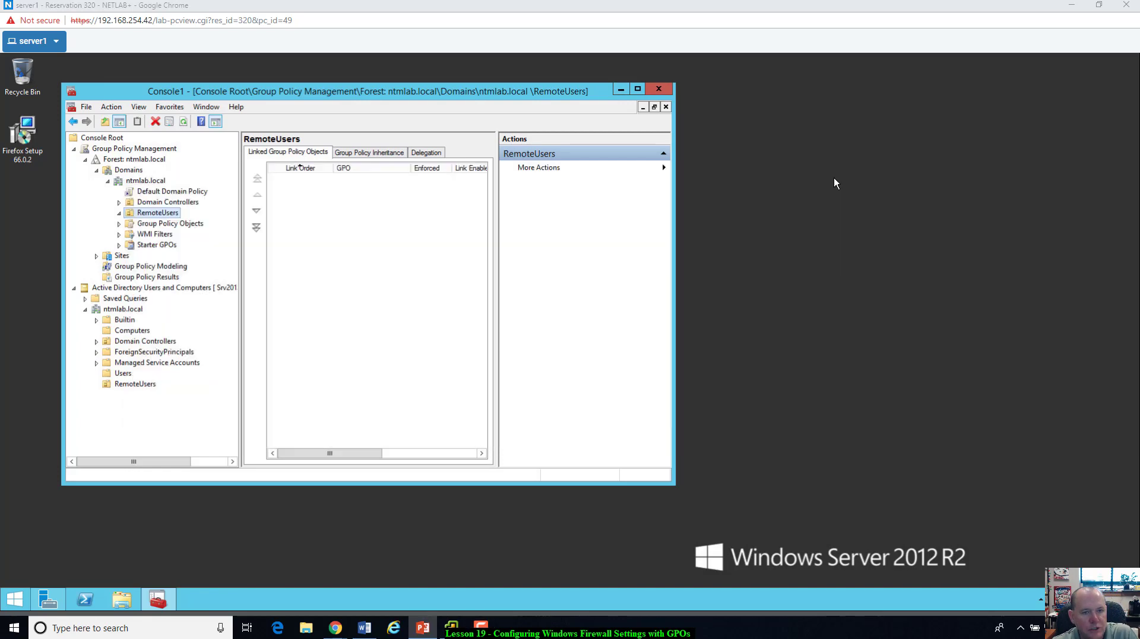
# Step: Switch from server1's Group Policy Management console to the client1 remote desktop
pyautogui.hotkey('alt', 'Tab')
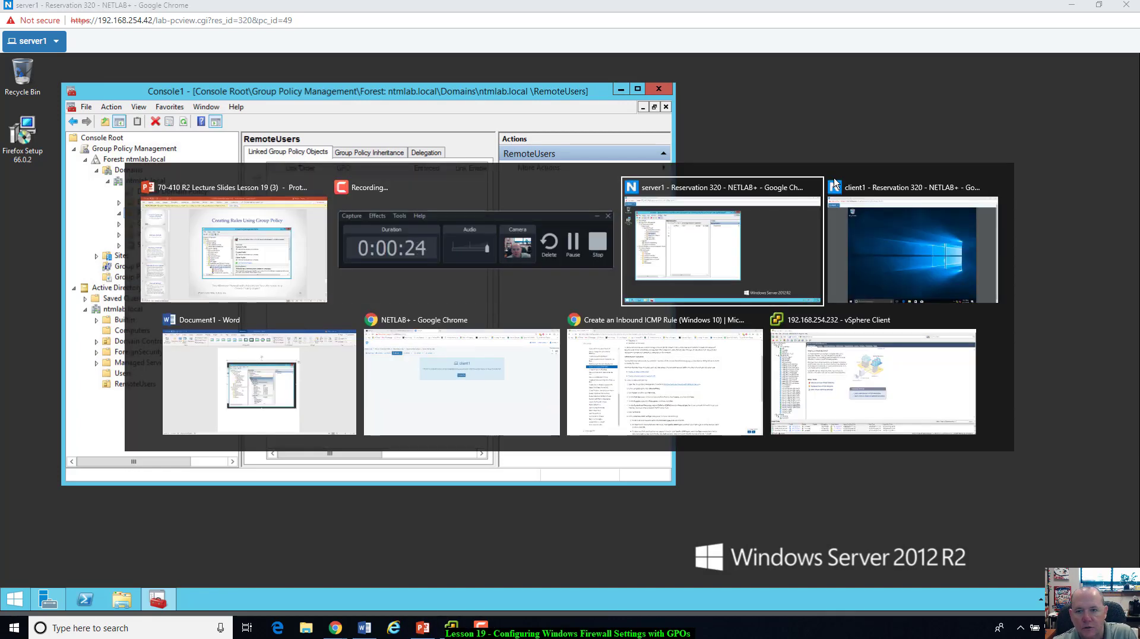
pyautogui.hotkey('alt', 'Tab')
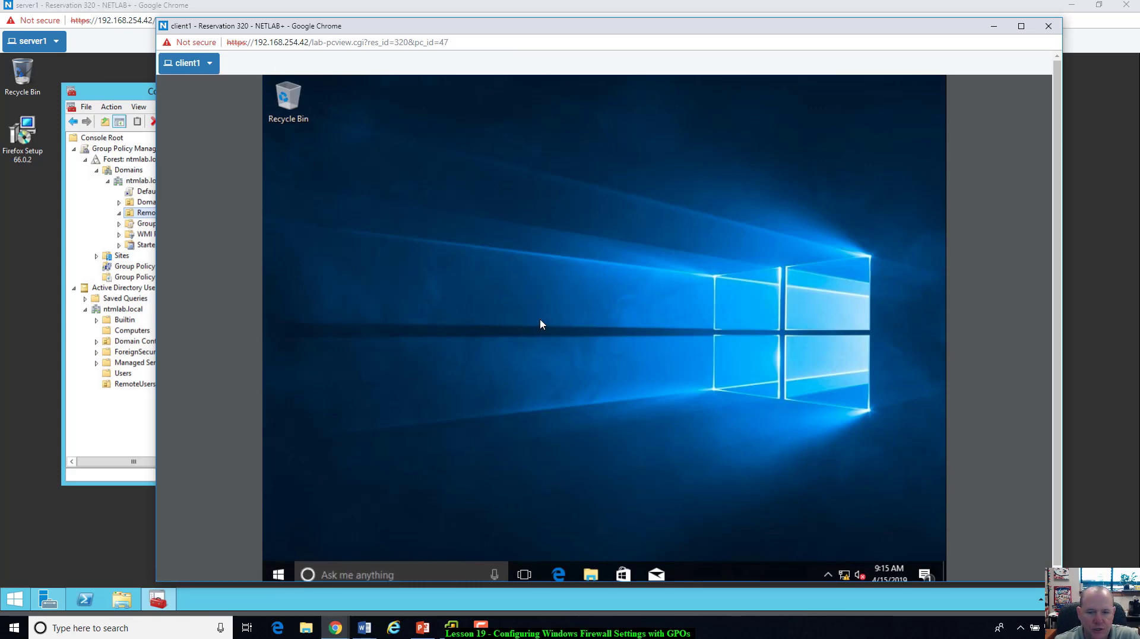
# Step: Open and dismiss client1's search panel, then go back to server1's Group Policy Management console
pyautogui.click(471, 570)
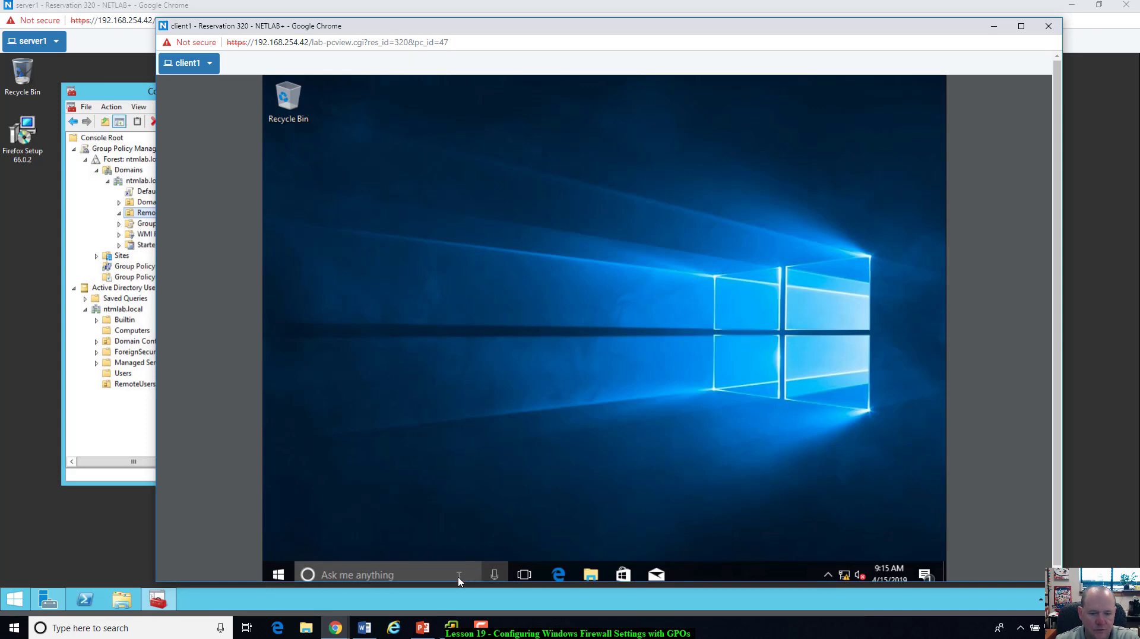
pyautogui.click(606, 472)
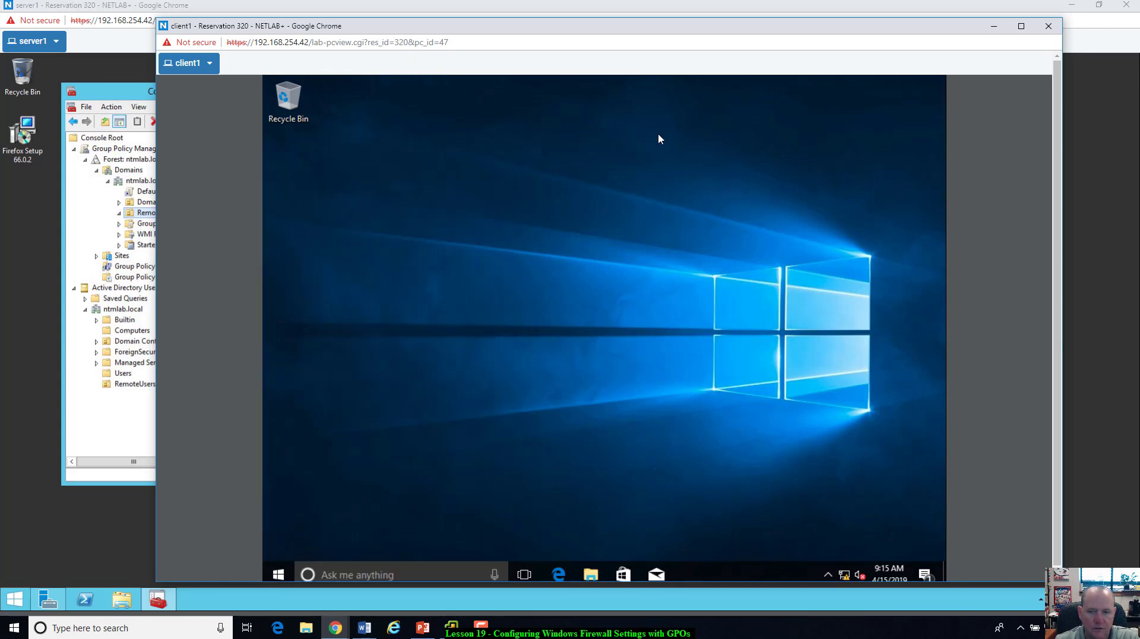
pyautogui.hotkey('alt', 'Tab')
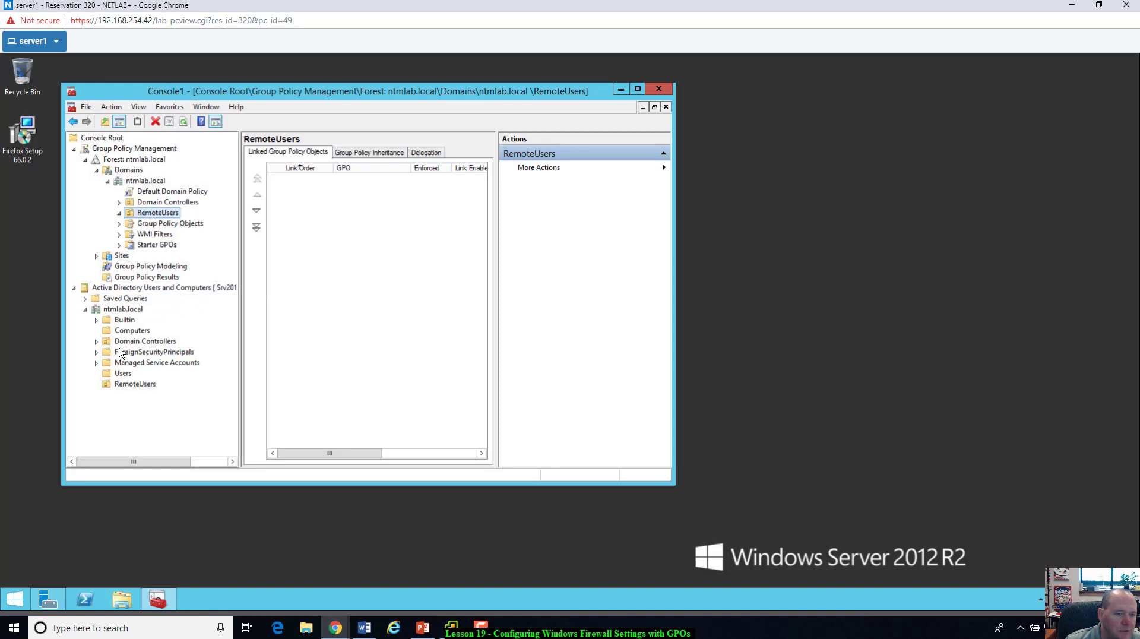
# Step: Browse Users to the RemoteUsers OU, select test user, then switch to client1
pyautogui.click(121, 374)
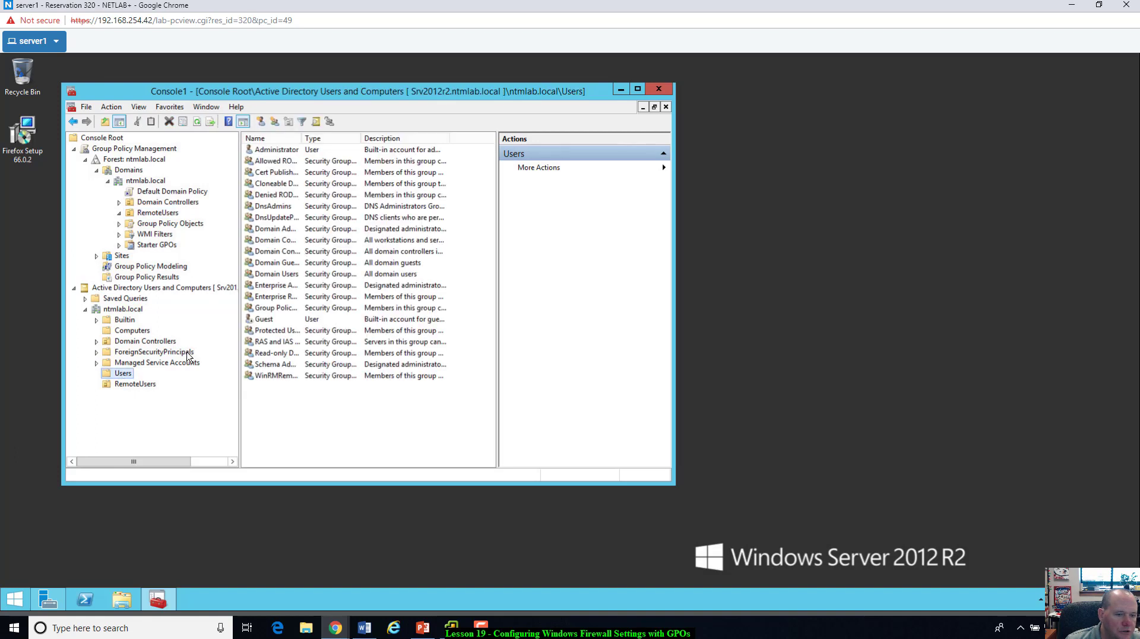
pyautogui.click(131, 385)
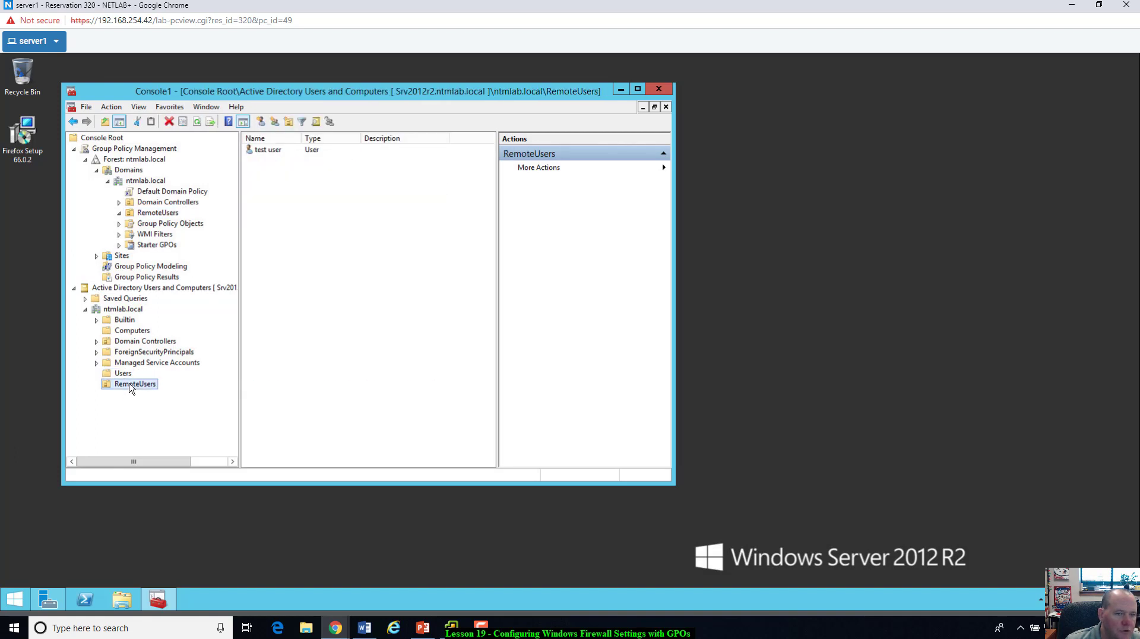
pyautogui.click(266, 152)
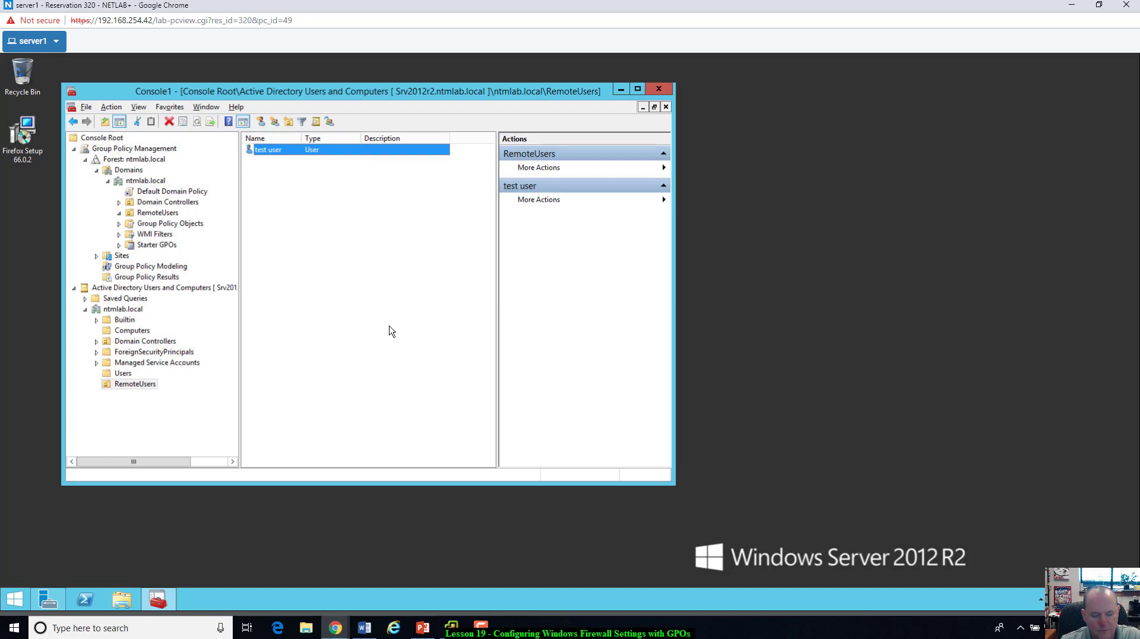
pyautogui.hotkey('alt', 'Tab')
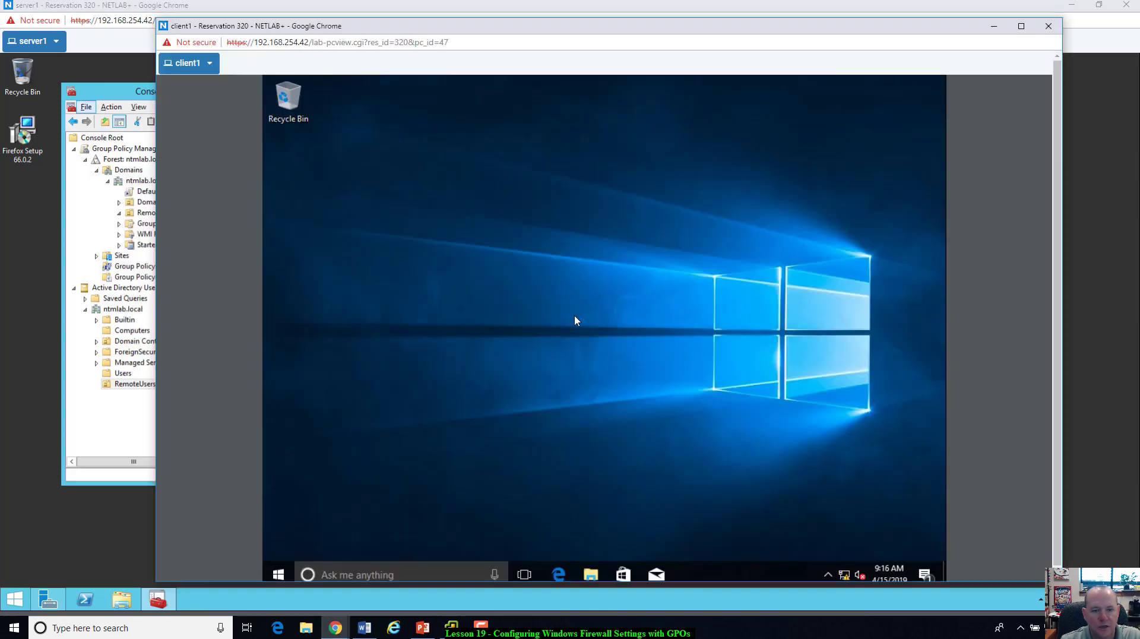
# Step: Search 'firewall' on client1 and launch Windows Firewall with Advanced Security
pyautogui.click(391, 575)
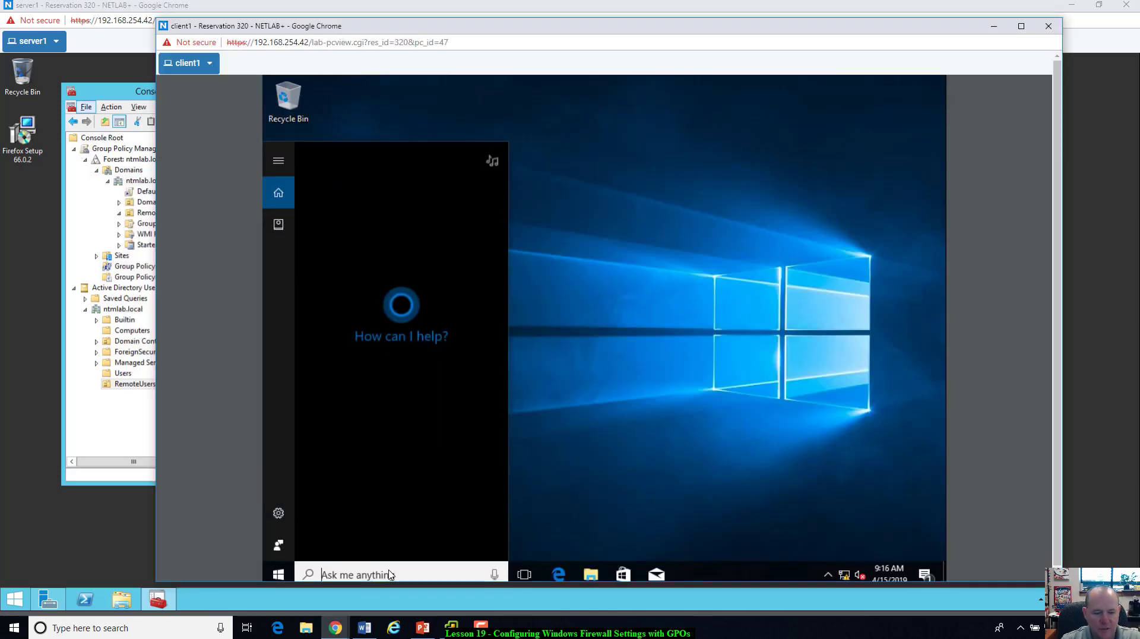
pyautogui.write('firewall')
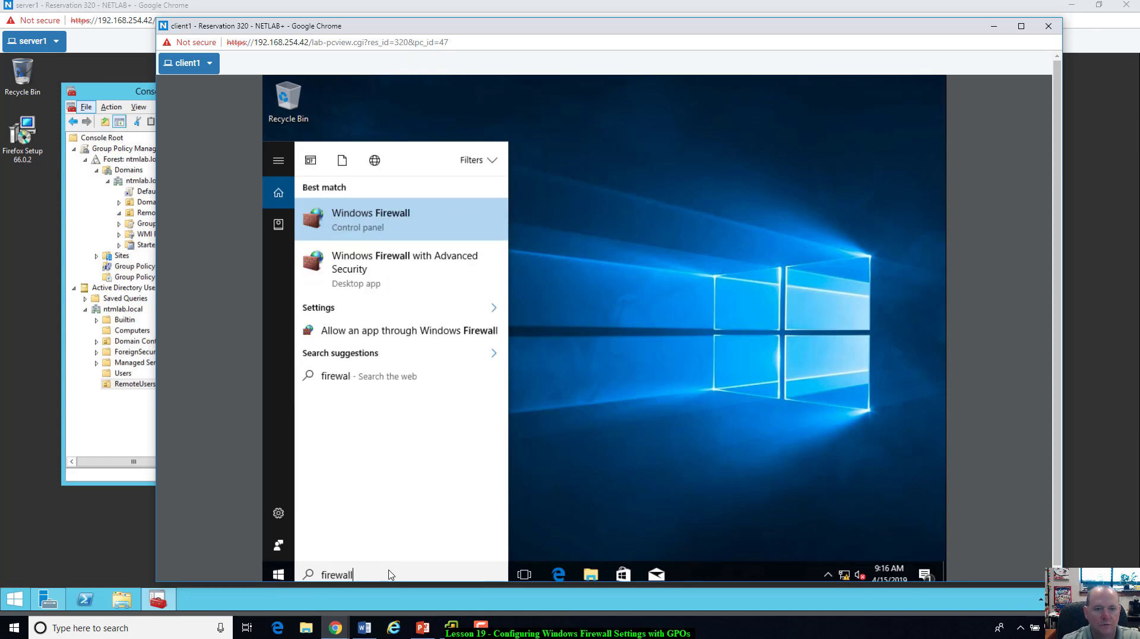
pyautogui.click(374, 268)
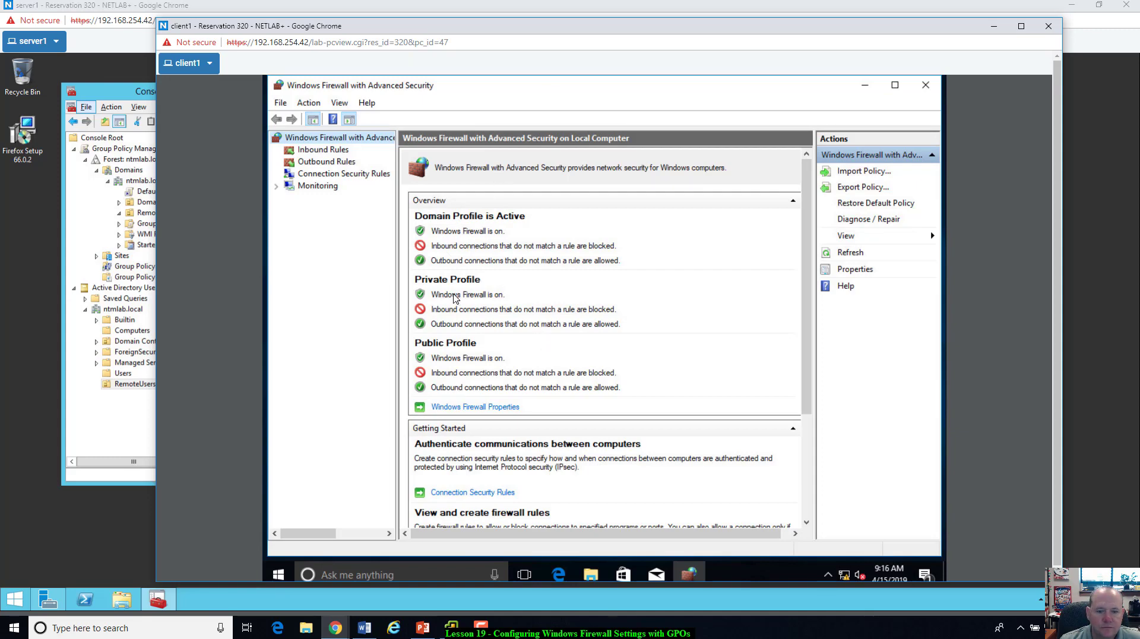
# Step: Review the firewall properties without changes, then list the inbound rules
pyautogui.click(475, 408)
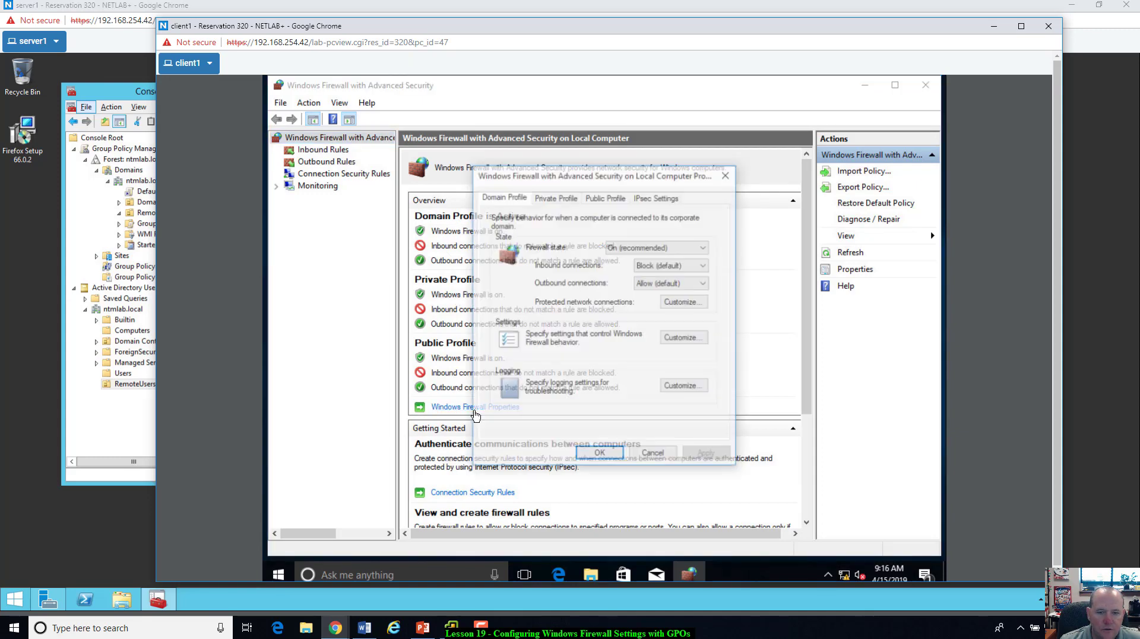
pyautogui.click(655, 455)
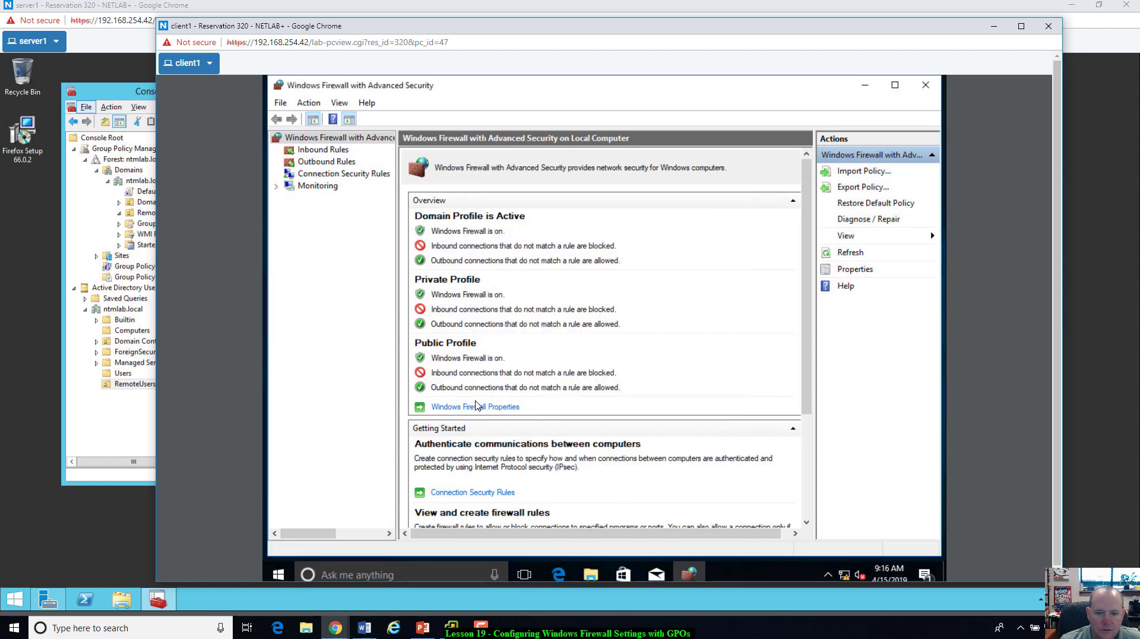
pyautogui.click(324, 151)
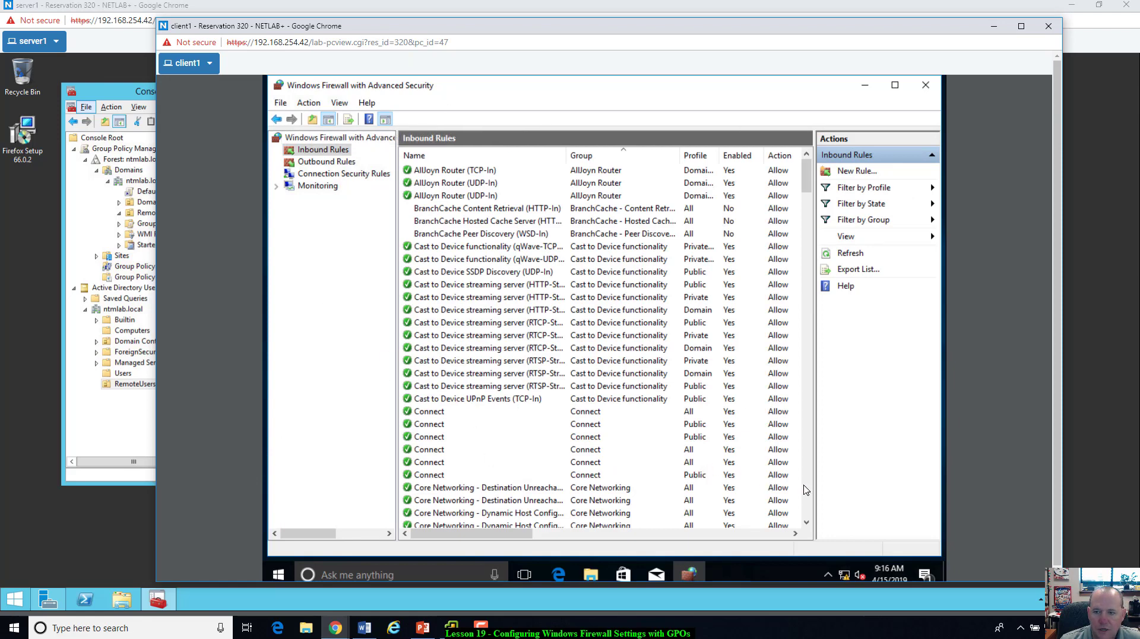
# Step: Sort the inbound rules by Profile and scroll through the list
pyautogui.click(696, 156)
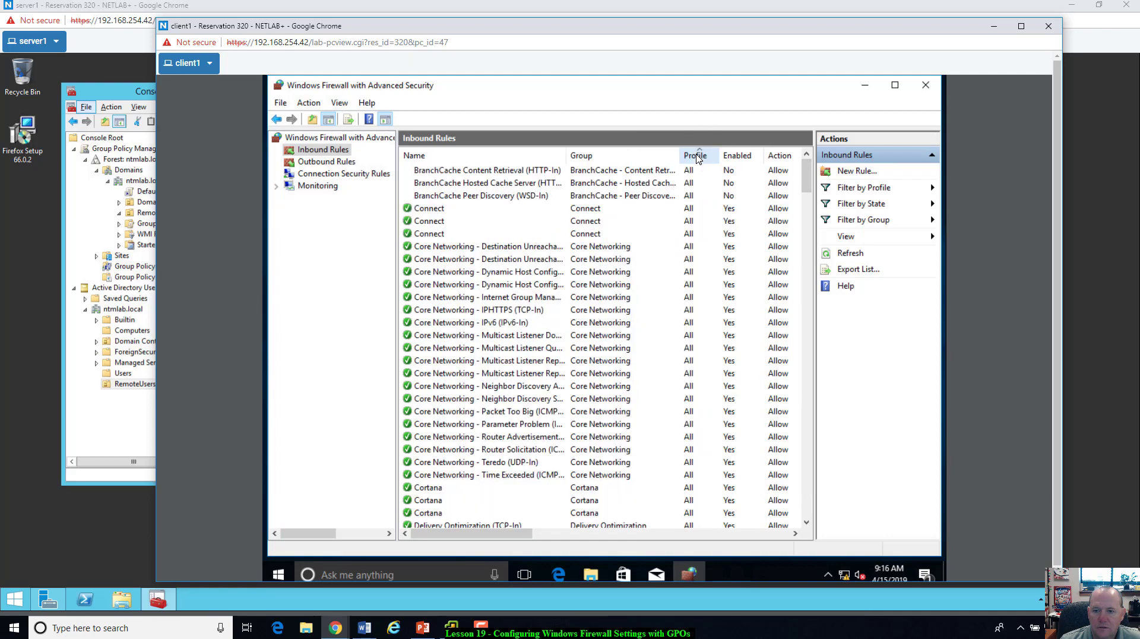
pyautogui.moveTo(805, 176); pyautogui.dragTo(807, 327)
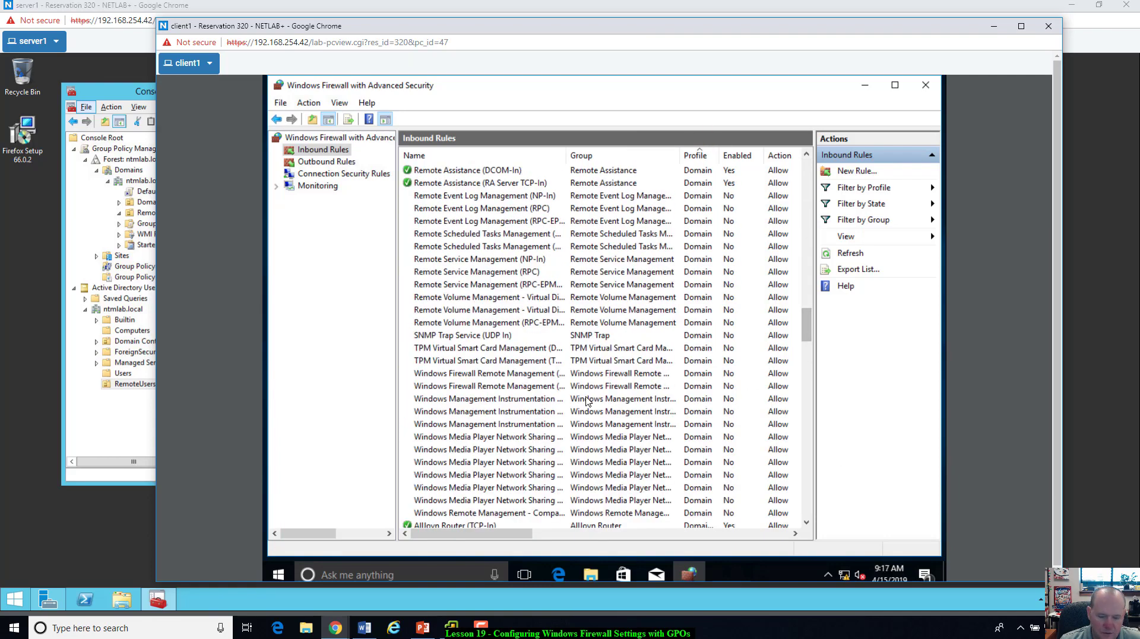
pyautogui.scroll(3, 586, 401)
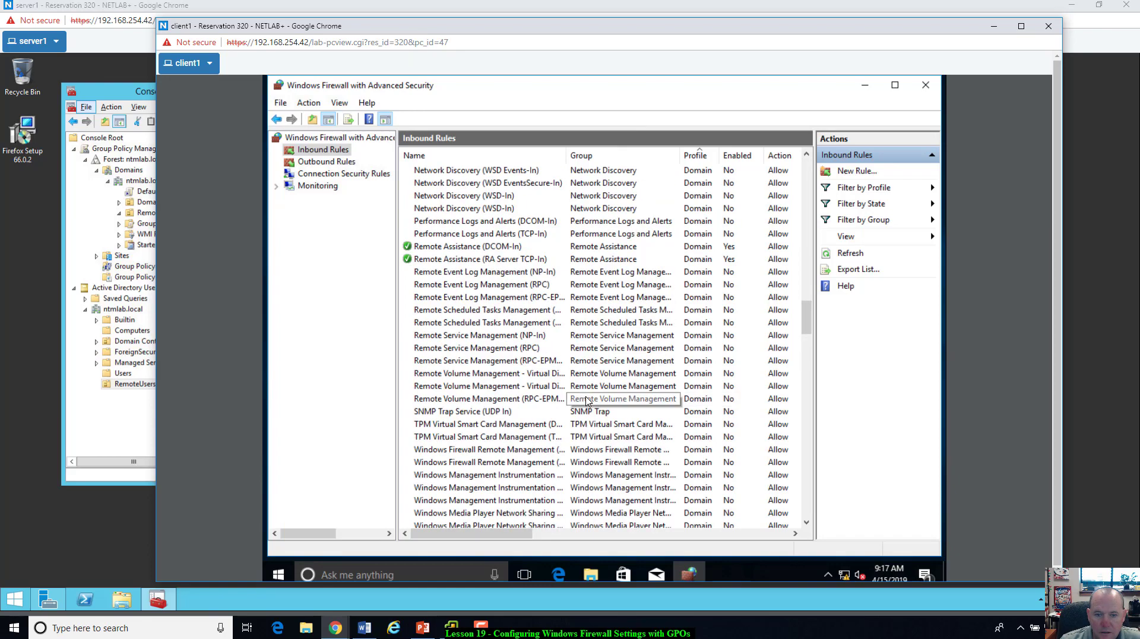
pyautogui.scroll(4, 586, 401)
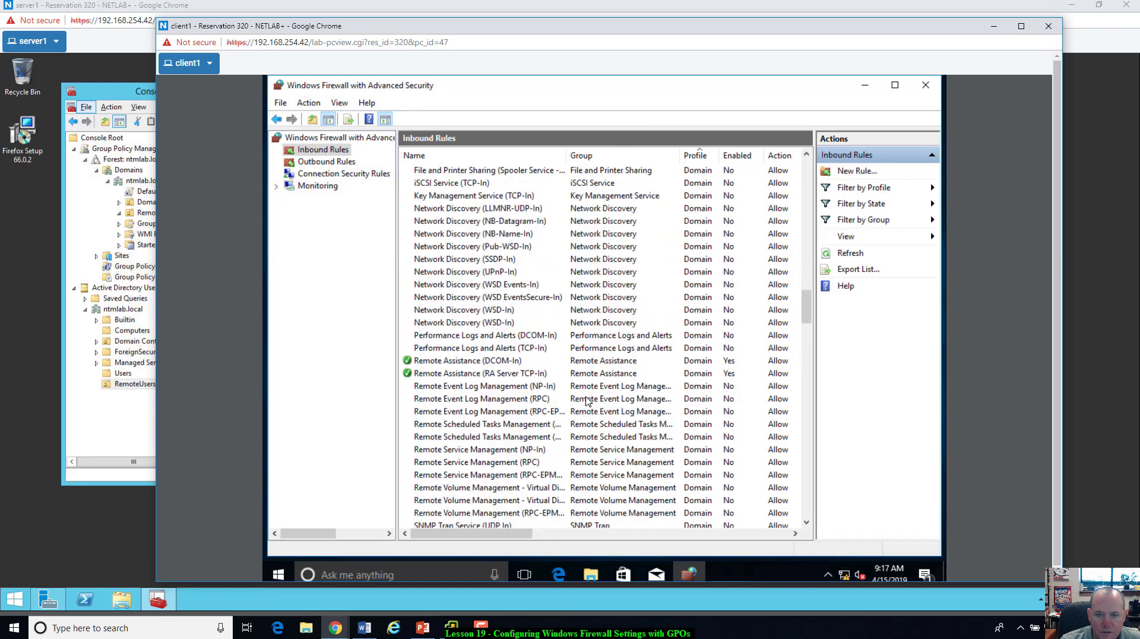
pyautogui.scroll(1, 586, 401)
pyautogui.scroll(1, 586, 401)
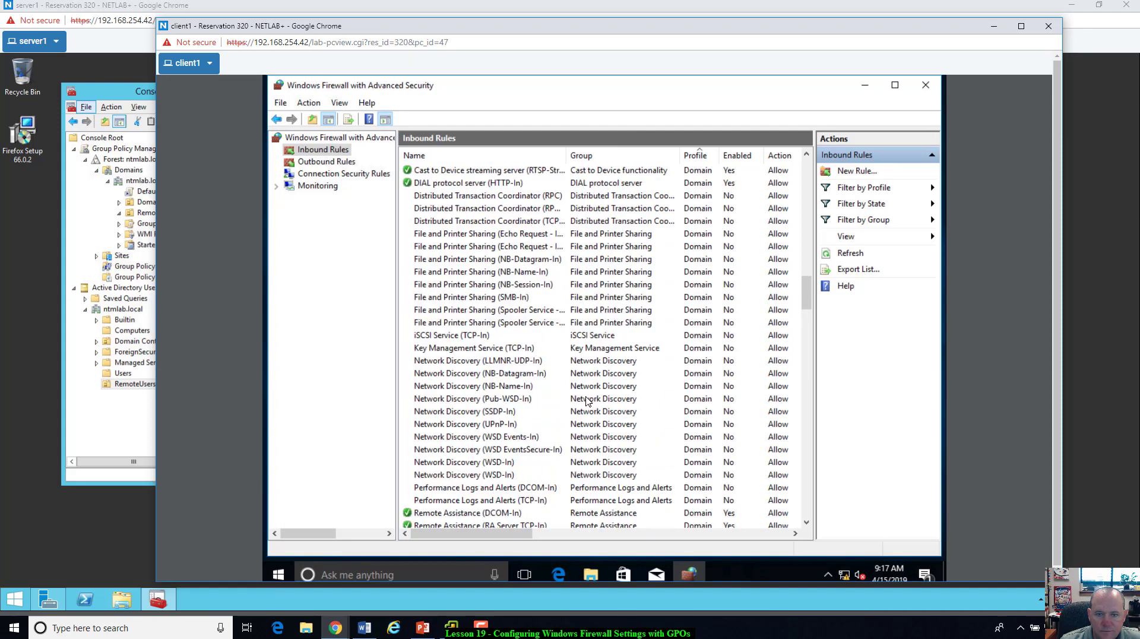
pyautogui.scroll(1, 565, 364)
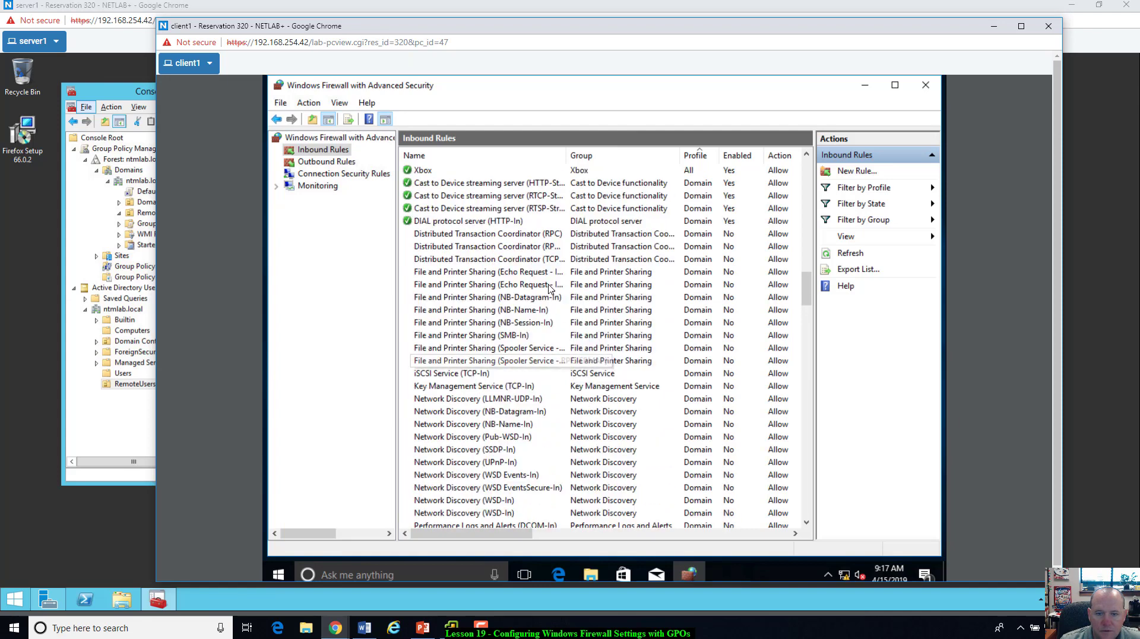
pyautogui.scroll(-1, 539, 315)
pyautogui.scroll(-11, 539, 315)
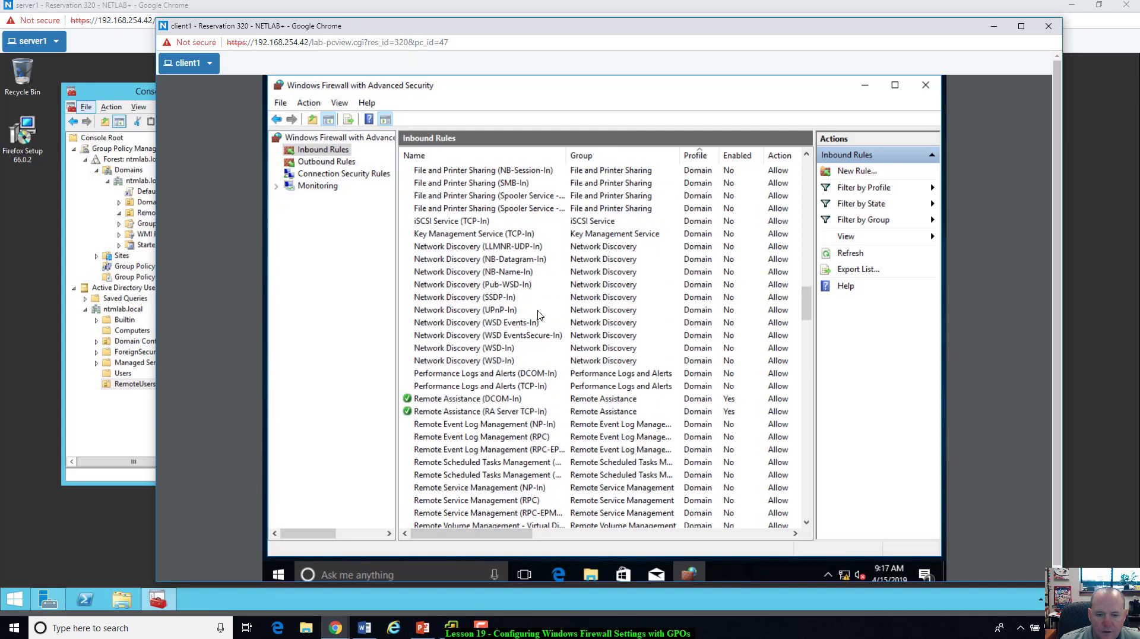
pyautogui.scroll(-12, 538, 314)
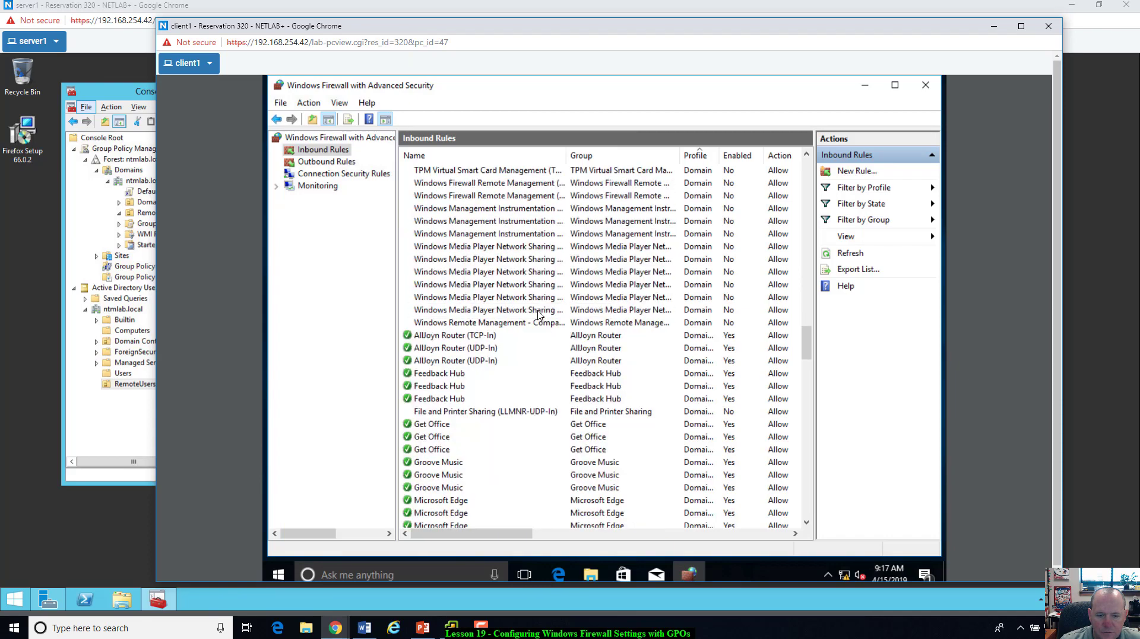
pyautogui.scroll(15, 537, 314)
pyautogui.scroll(5, 540, 357)
pyautogui.scroll(1, 559, 405)
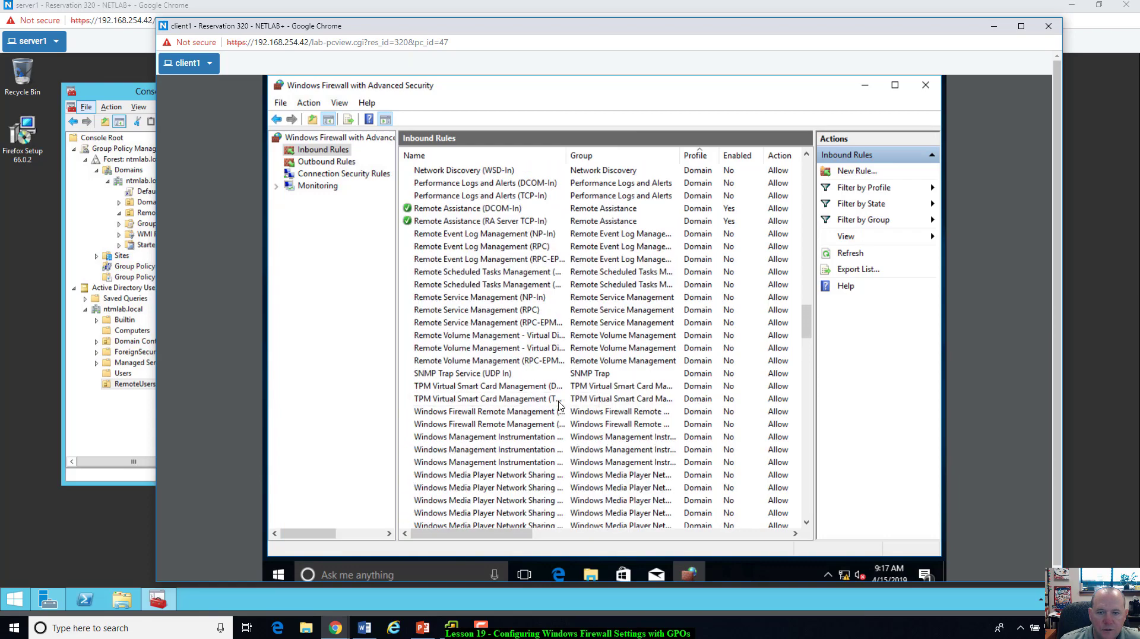
pyautogui.scroll(1, 548, 346)
pyautogui.scroll(3, 548, 346)
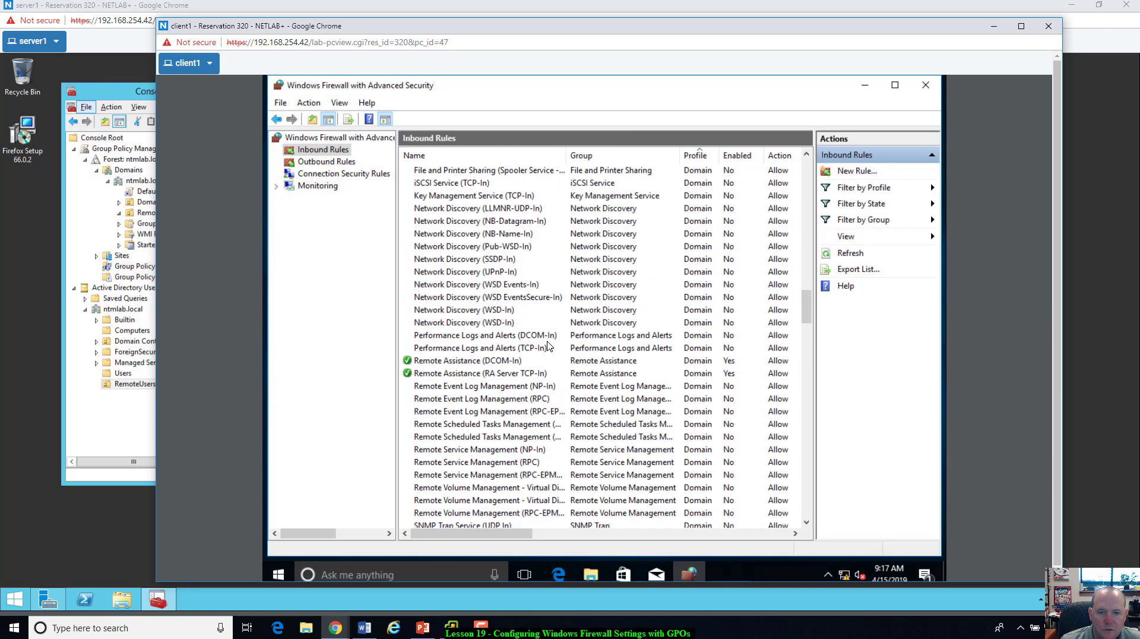
pyautogui.scroll(4, 548, 346)
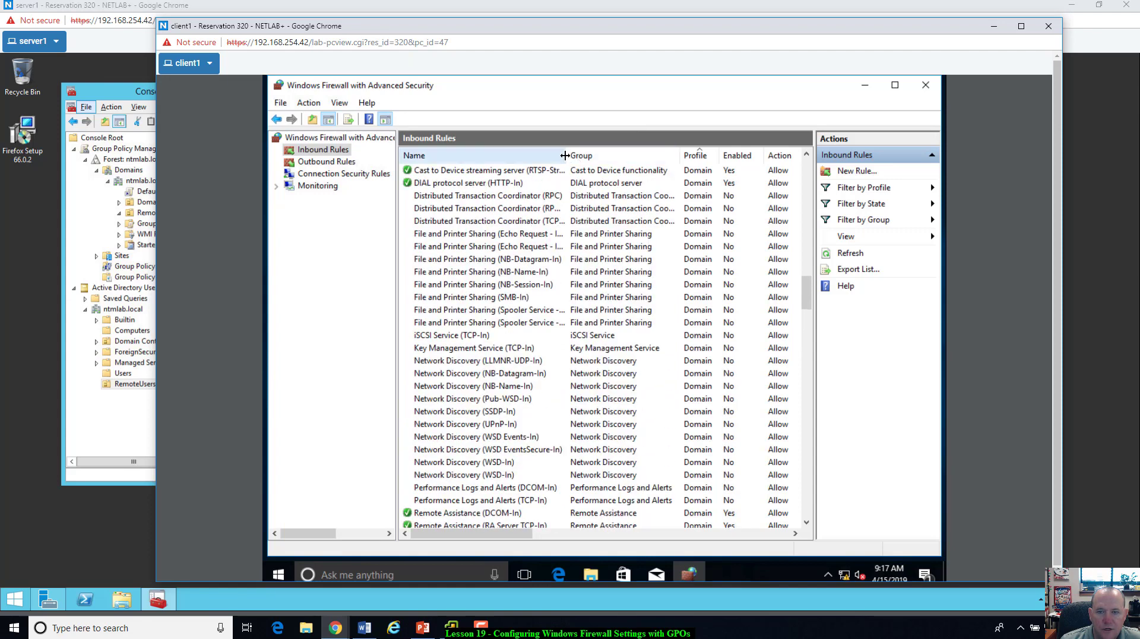
# Step: Widen the Name column, select the disabled File and Printer Sharing (Echo Request - ICMPv4-In) rule, and return to server1
pyautogui.moveTo(567, 155); pyautogui.dragTo(616, 156)
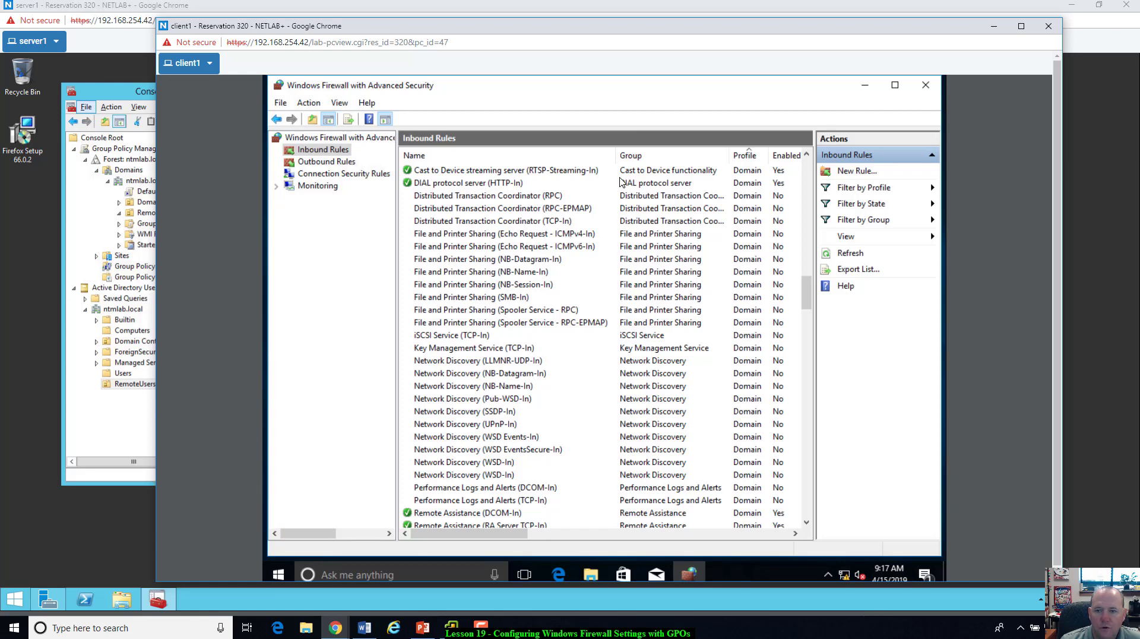
pyautogui.click(583, 235)
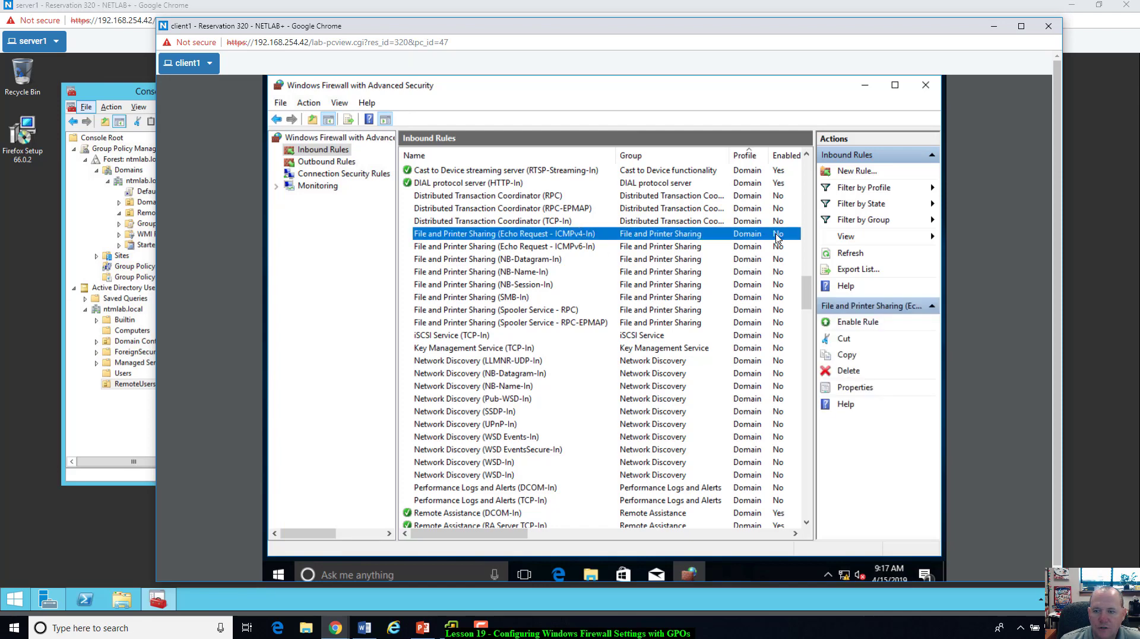
pyautogui.moveTo(614, 155); pyautogui.dragTo(595, 155)
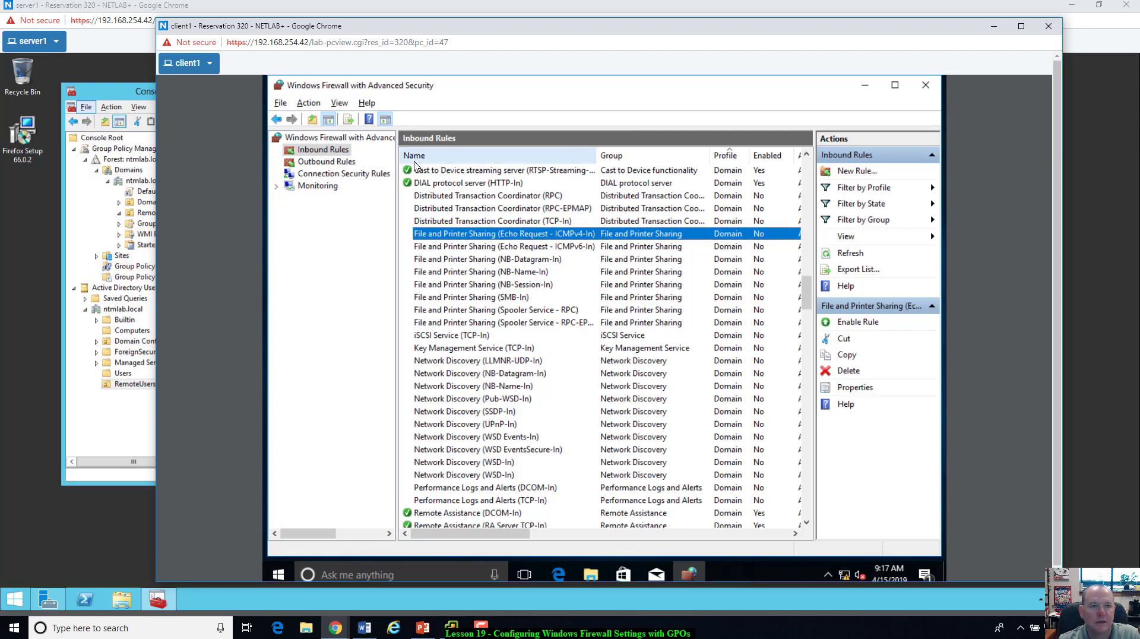
pyautogui.hotkey('alt', 'Tab')
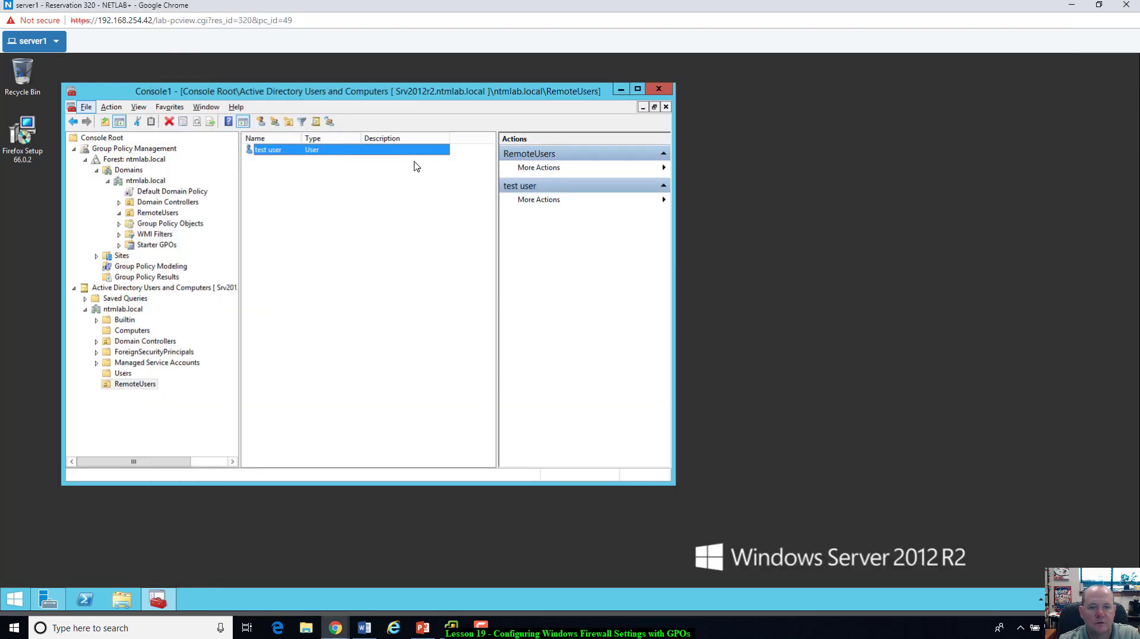
# Step: Run ping 192.168.30.2 in a server1 PowerShell window, then switch to client1
pyautogui.click(86, 599)
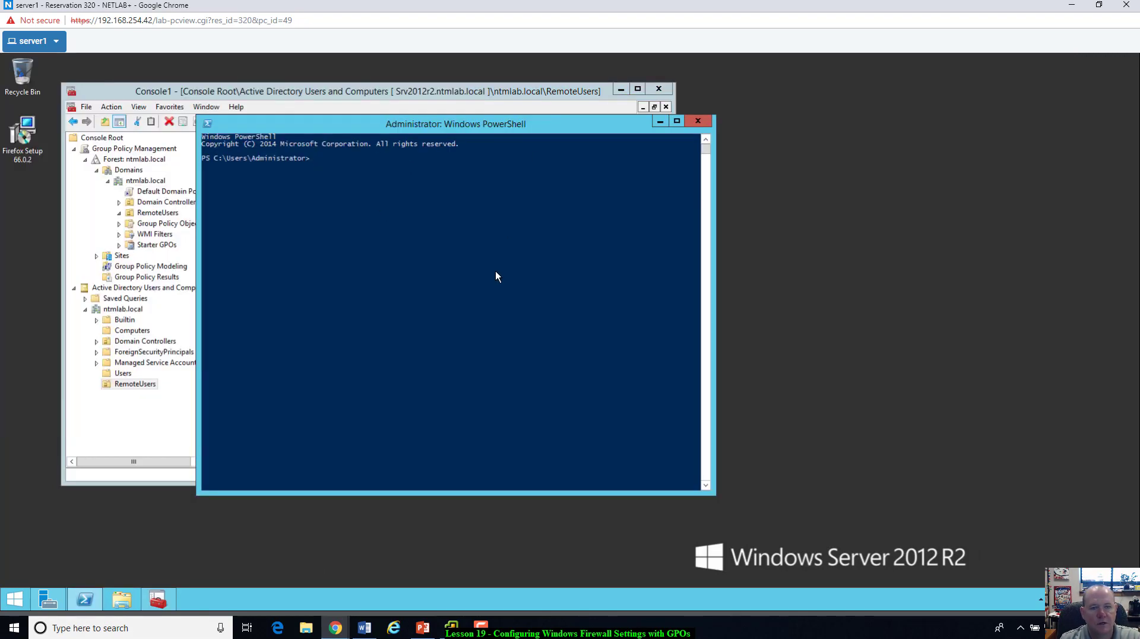
pyautogui.write('ping 192.')
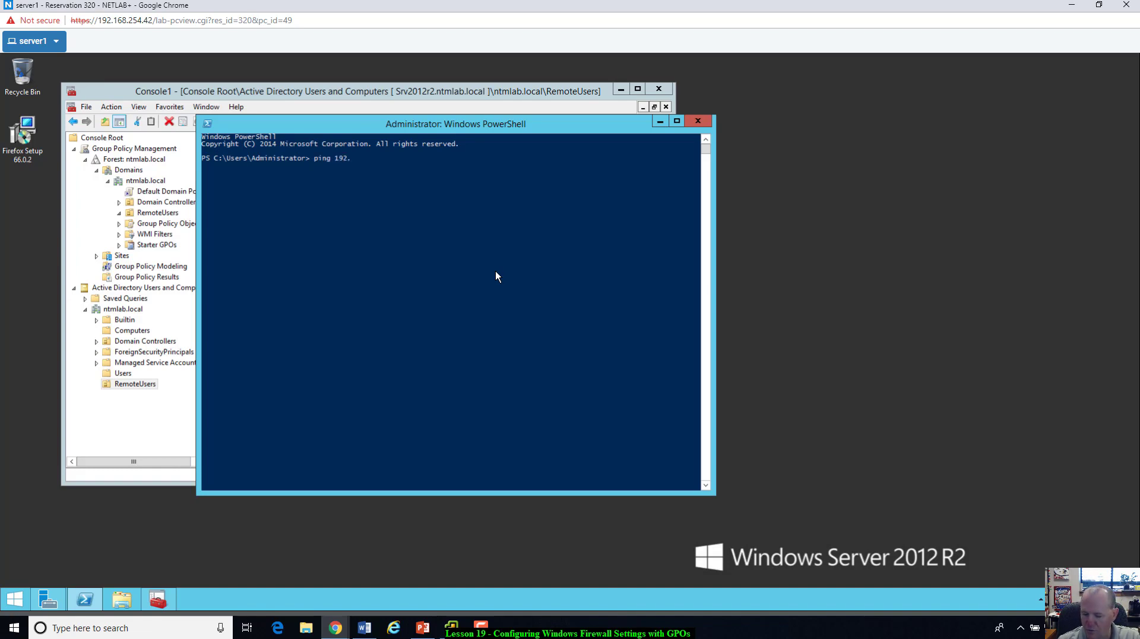
pyautogui.write('168.30.2')
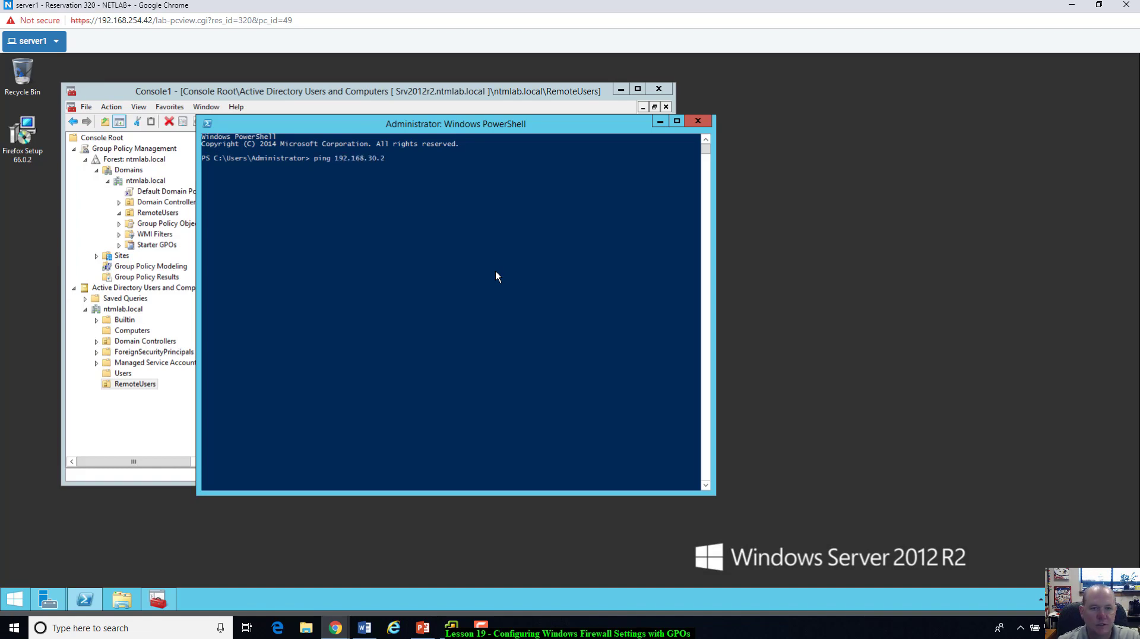
pyautogui.press('Return')
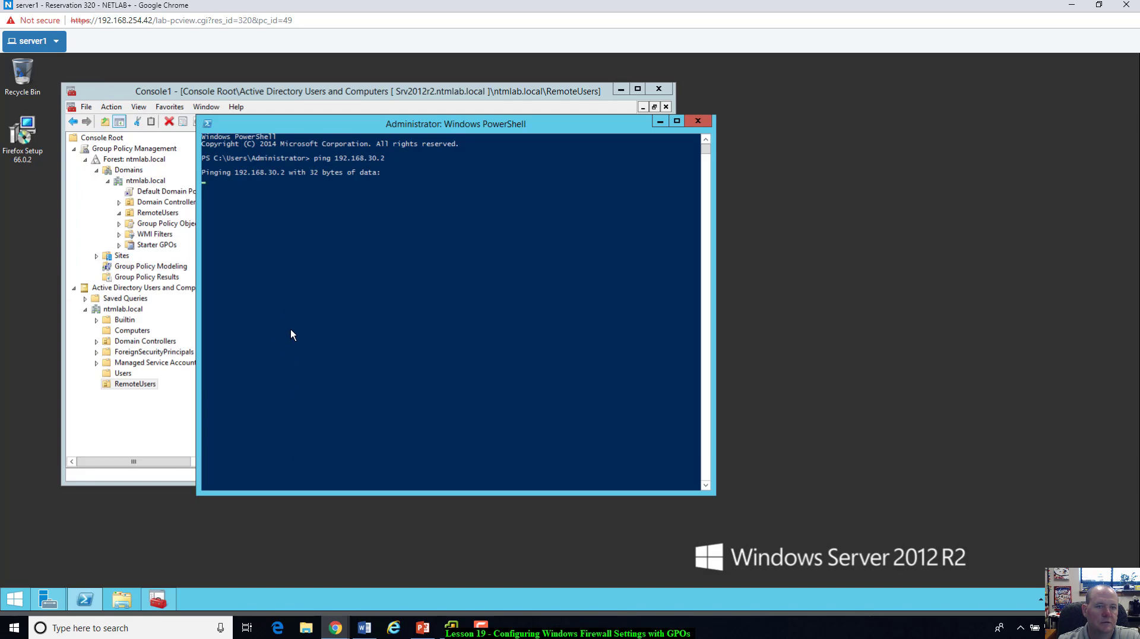
pyautogui.hotkey('alt', 'Tab')
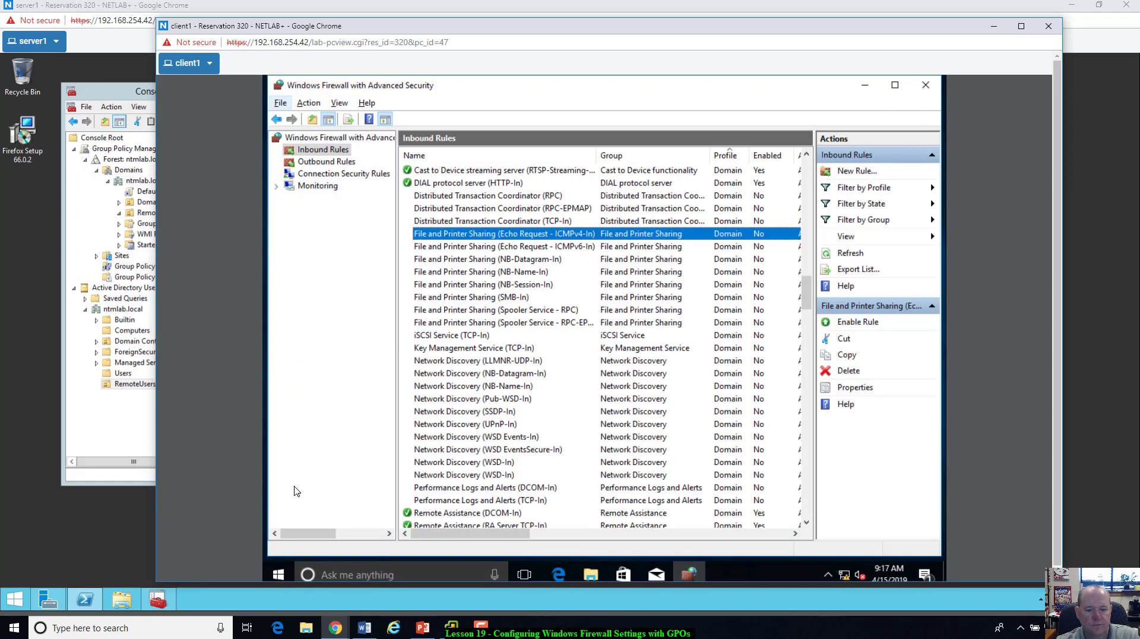
# Step: Run ipconfig /all in client1's Command Prompt to confirm address 192.168.30.2, then return to server1
pyautogui.click(386, 577)
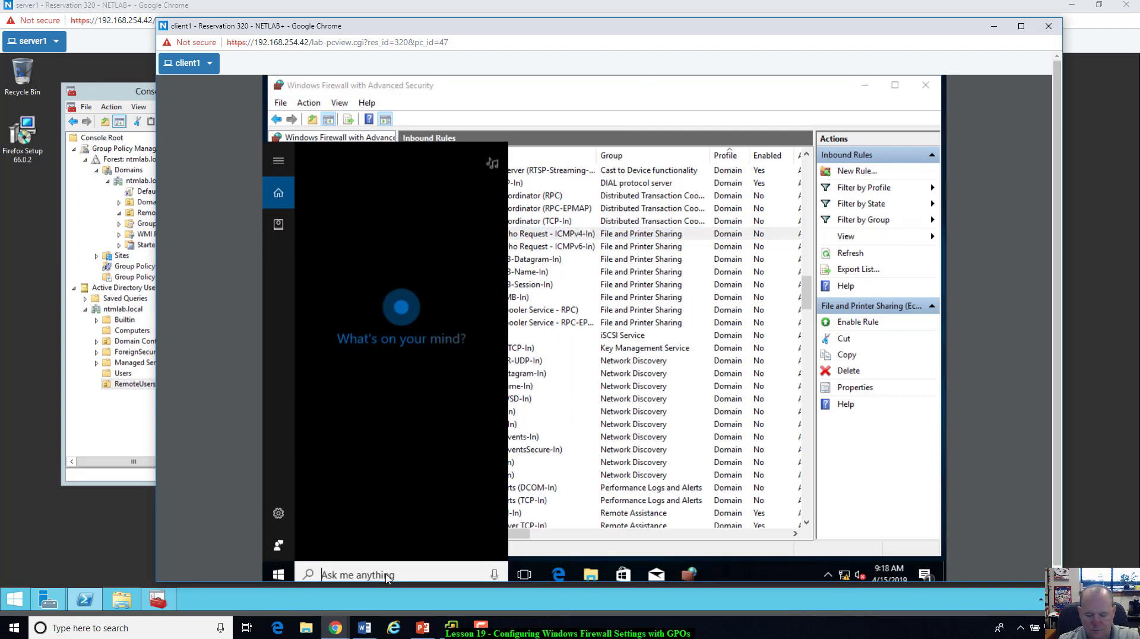
pyautogui.write('ipco')
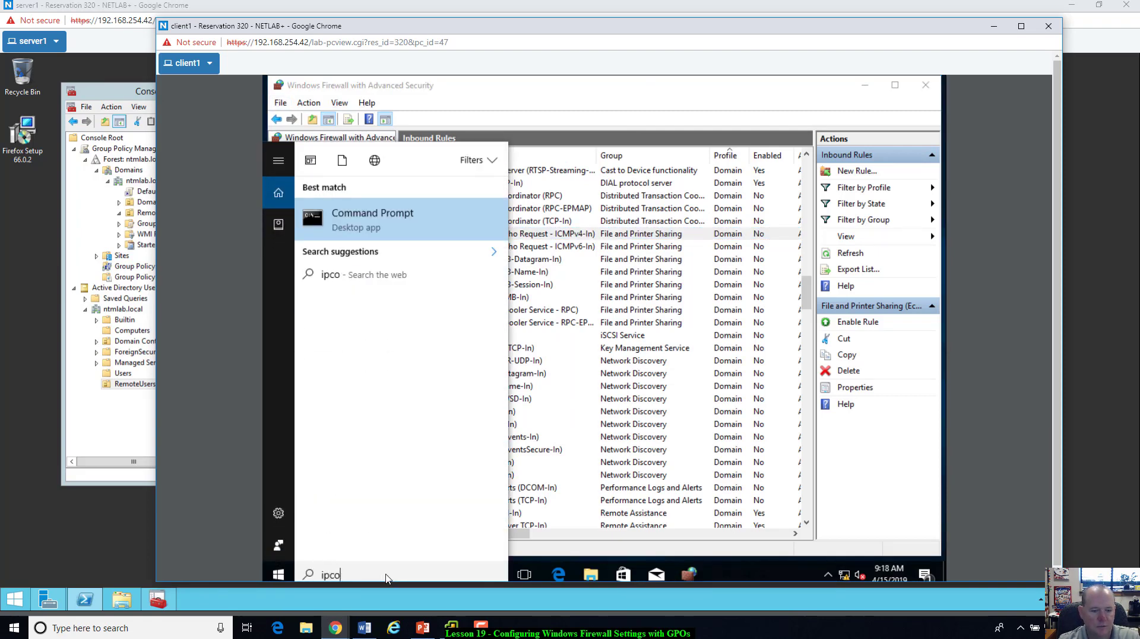
pyautogui.press('BackSpace')
pyautogui.press('BackSpace')
pyautogui.press('BackSpace')
pyautogui.press('BackSpace')
pyautogui.press('Escape')
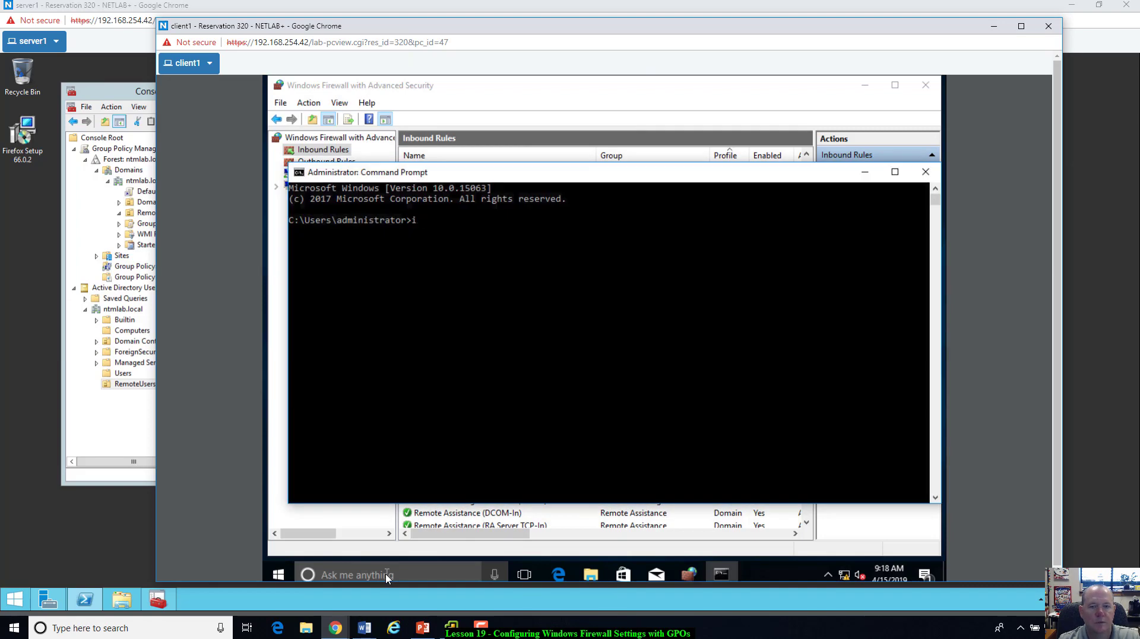
pyautogui.write('config /a')
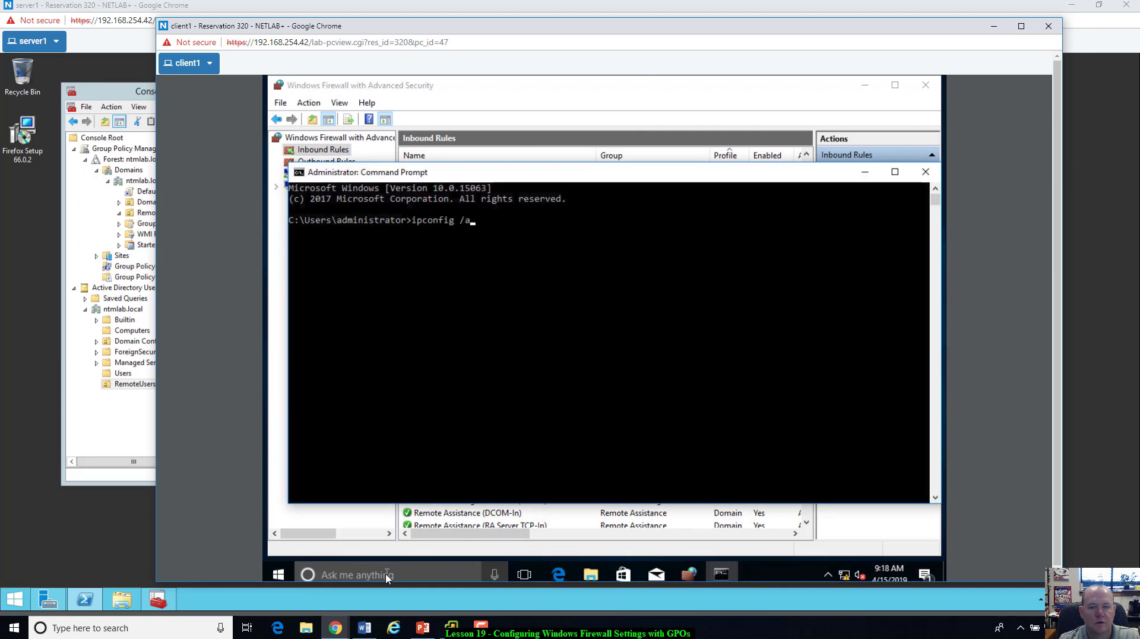
pyautogui.write('ll')
pyautogui.press('Return')
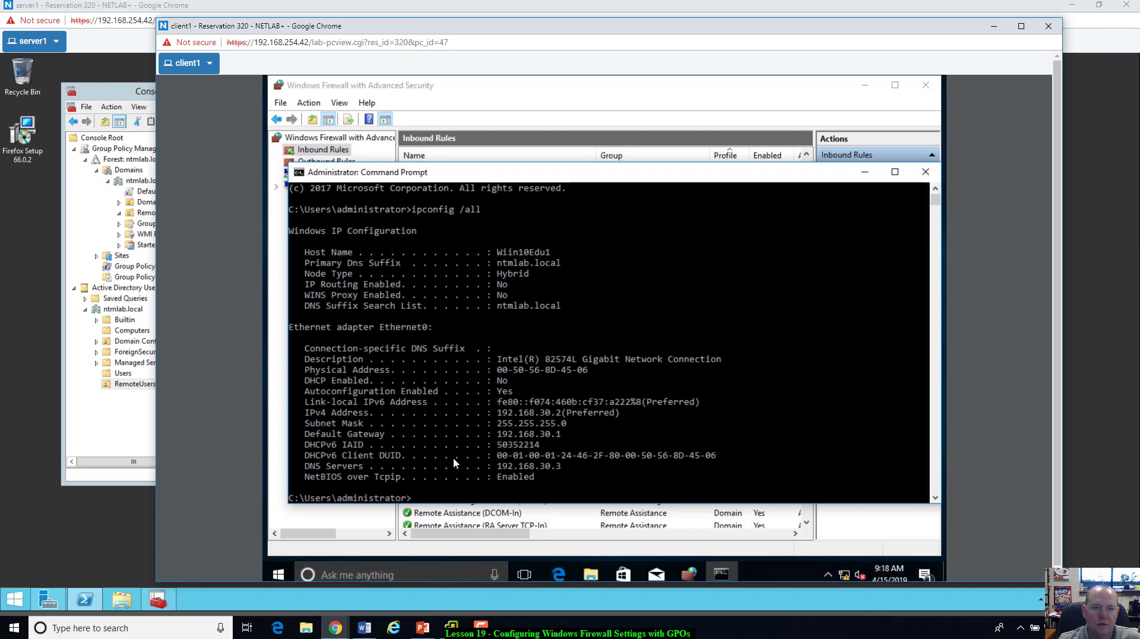
pyautogui.hotkey('alt', 'Tab')
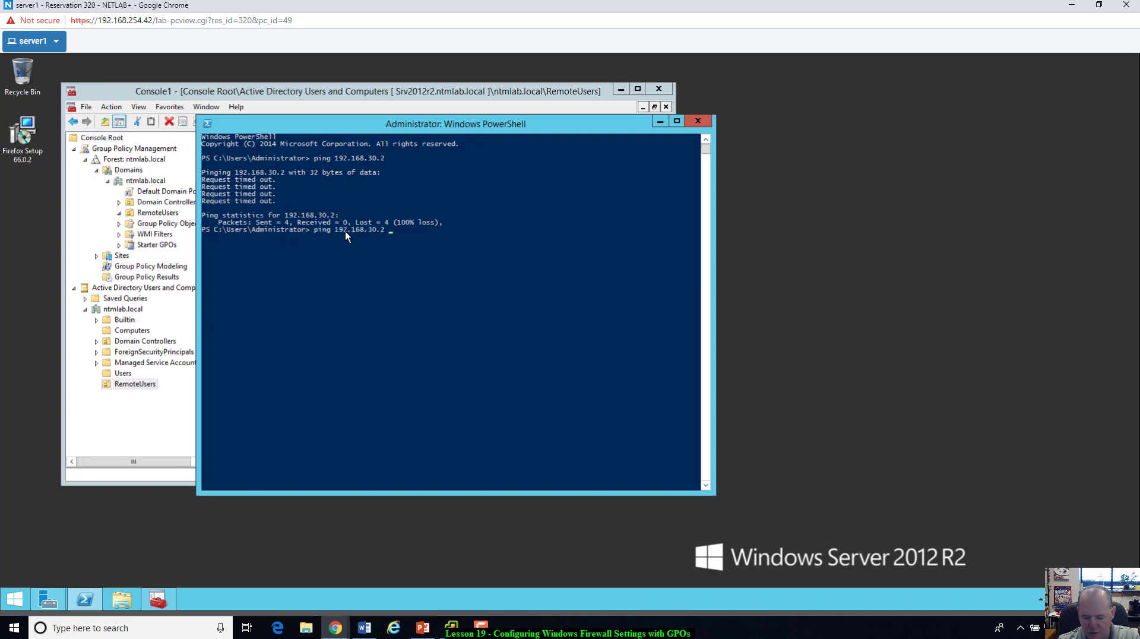
# Step: Rerun the ping as ping 192.168.30.2 -t for continuous pinging, then switch to client1
pyautogui.write('-t')
pyautogui.press('Return')
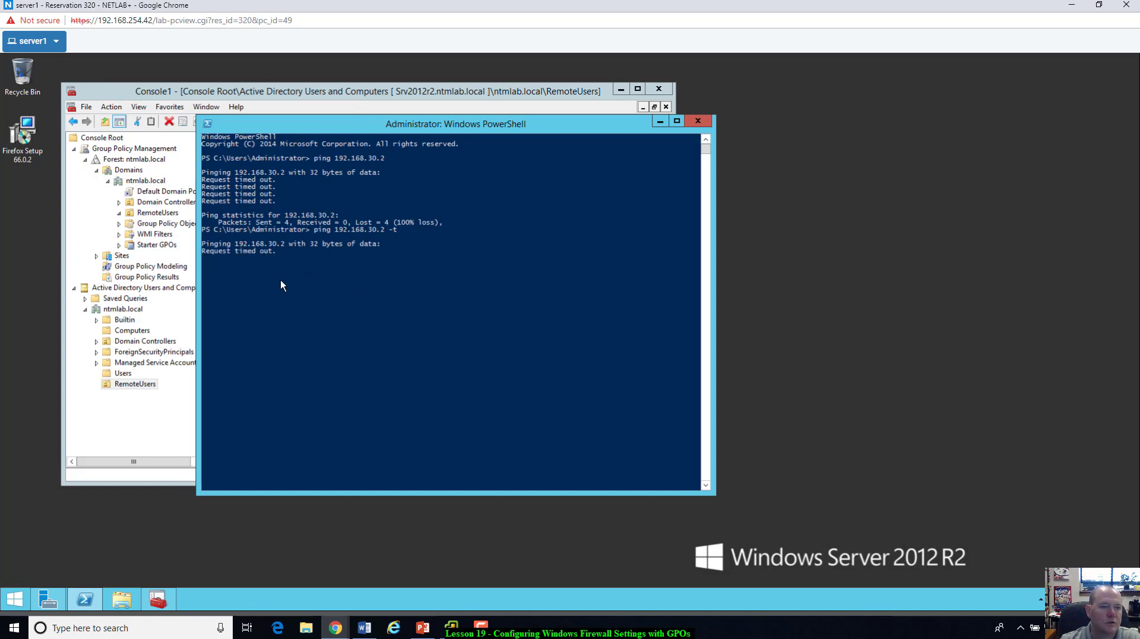
pyautogui.hotkey('alt', 'Tab')
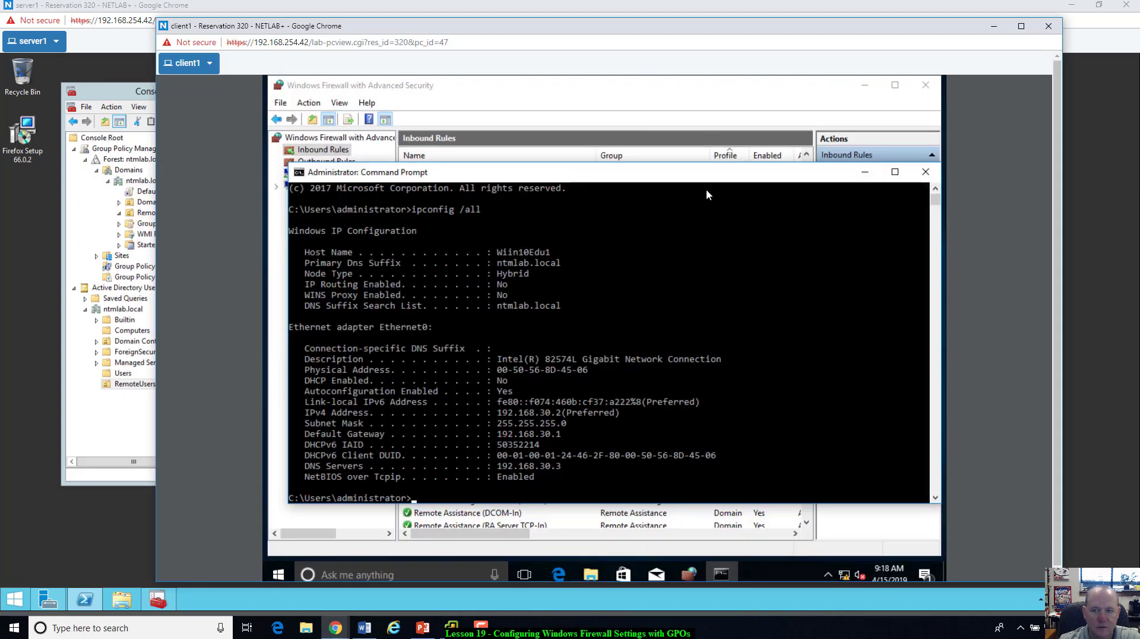
# Step: Enable the File and Printer Sharing (Echo Request - ICMPv4-In) rule and watch server1's pings get replies
pyautogui.click(745, 98)
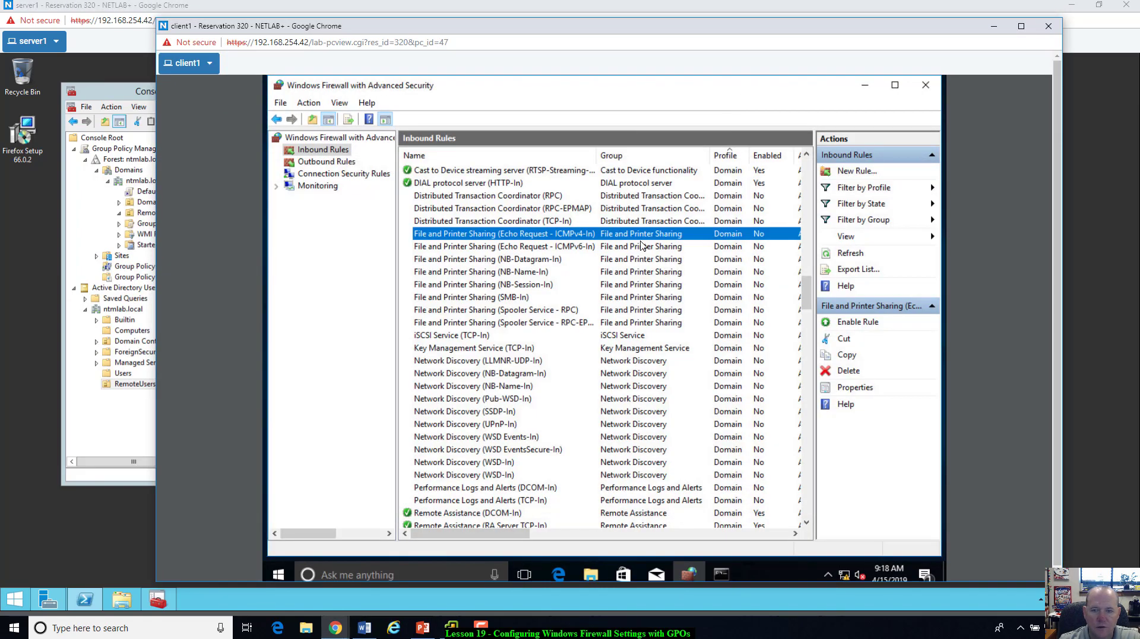
pyautogui.rightClick(589, 238)
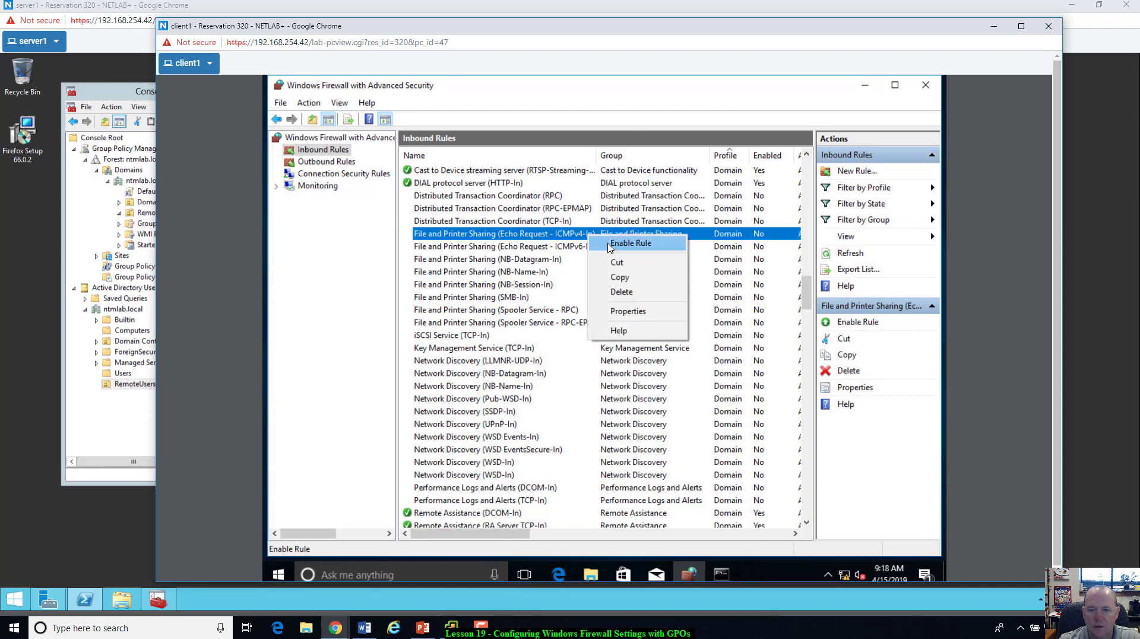
pyautogui.click(609, 246)
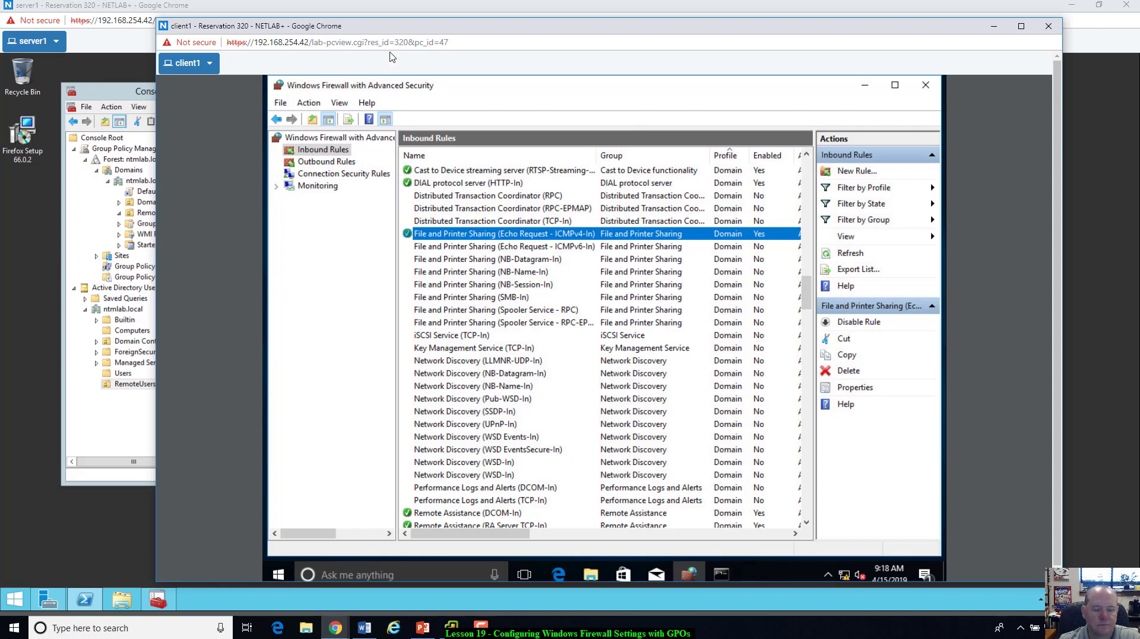
pyautogui.hotkey('alt', 'Tab')
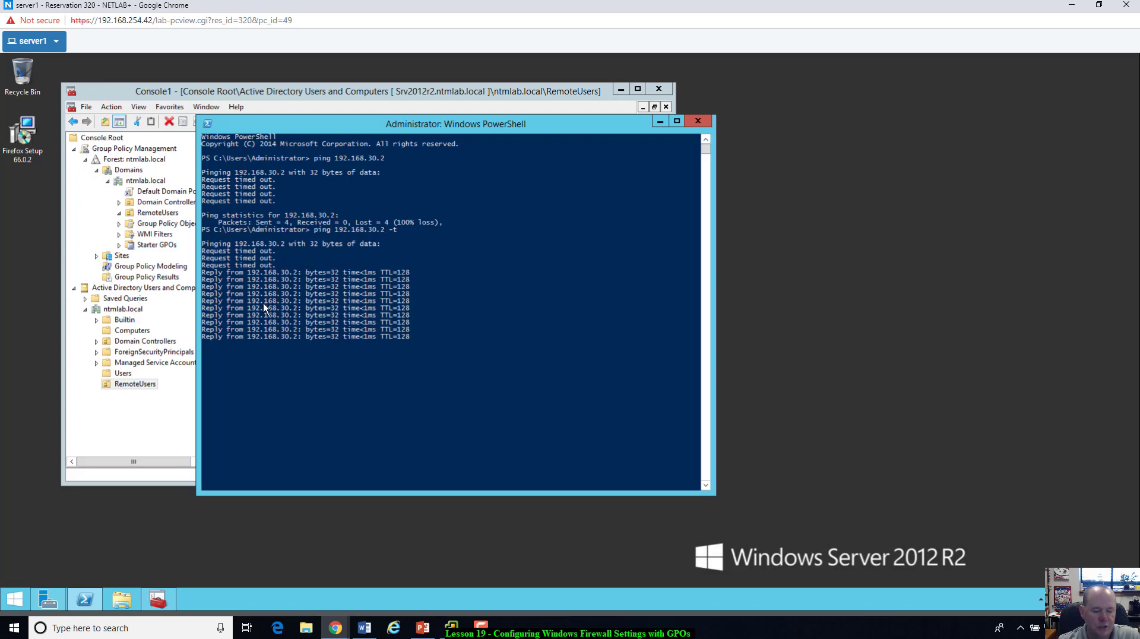
# Step: Disable the Echo Request - ICMPv4-In rule again and return to server1
pyautogui.hotkey('alt', 'Tab')
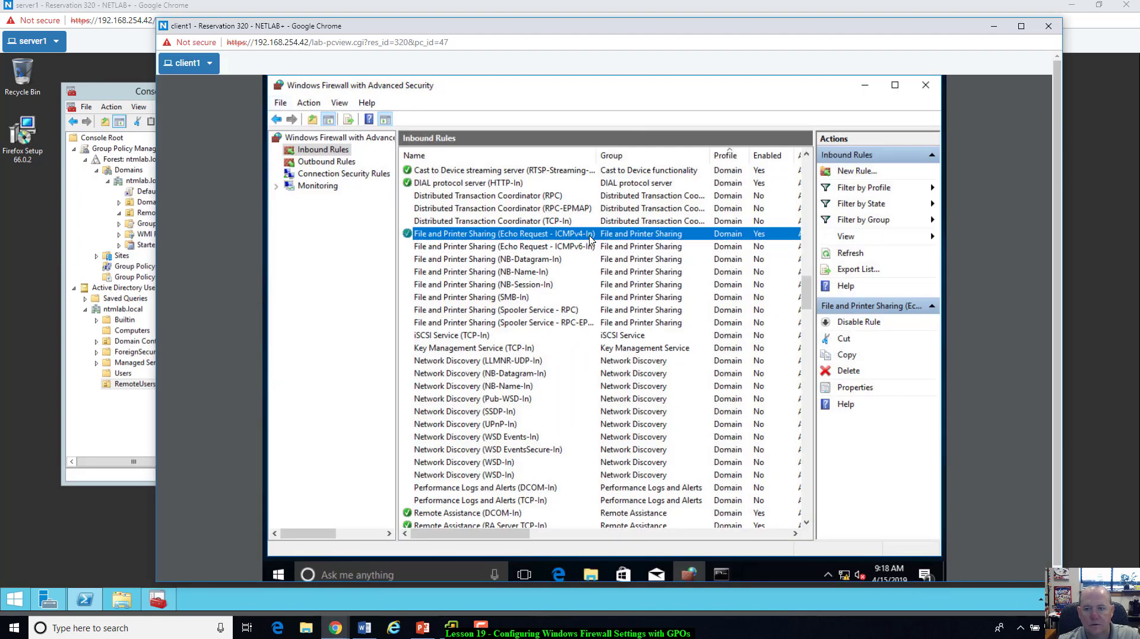
pyautogui.rightClick(592, 237)
pyautogui.click(612, 249)
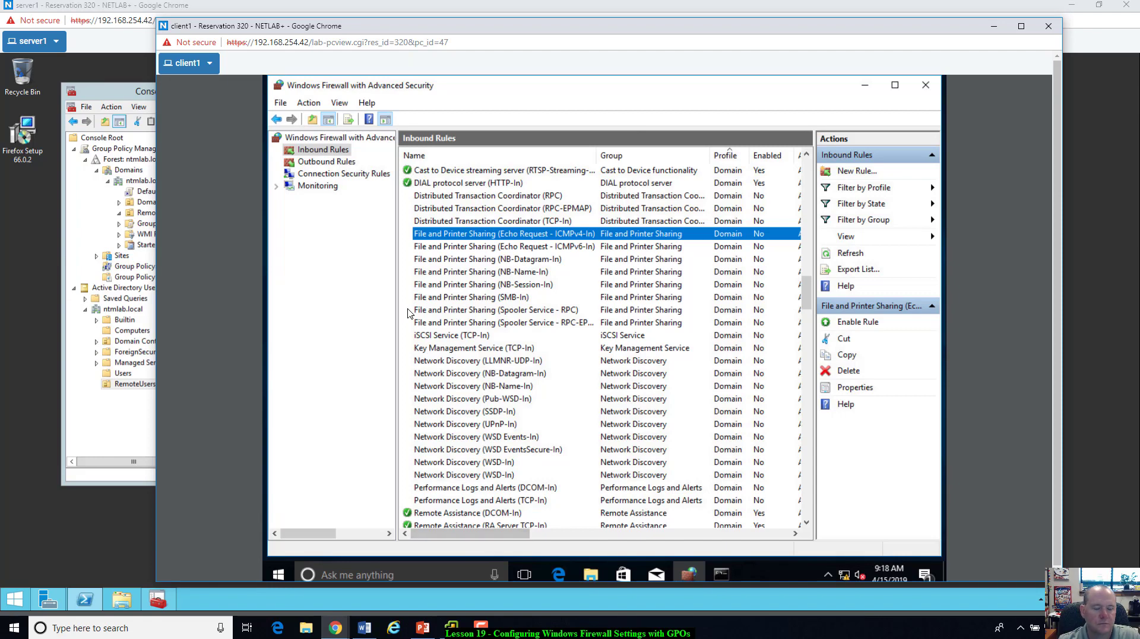
pyautogui.hotkey('alt', 'Tab')
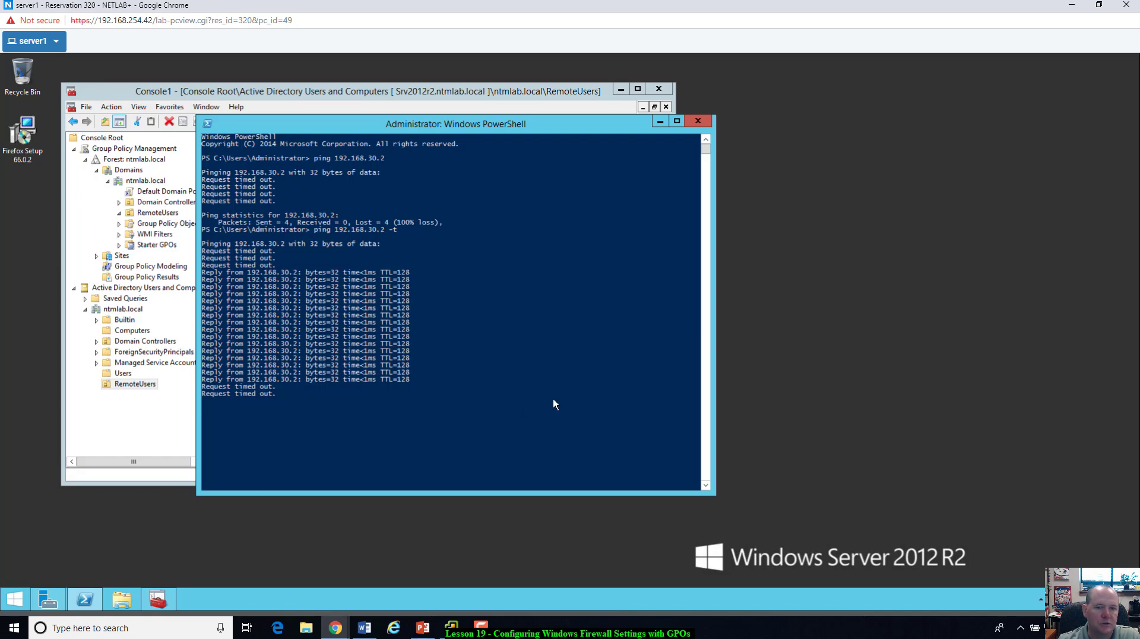
# Step: Stop the continuous ping with Ctrl+C, showing 24 sent, 16 received and 8 lost
pyautogui.click(278, 479)
pyautogui.press('Escape')
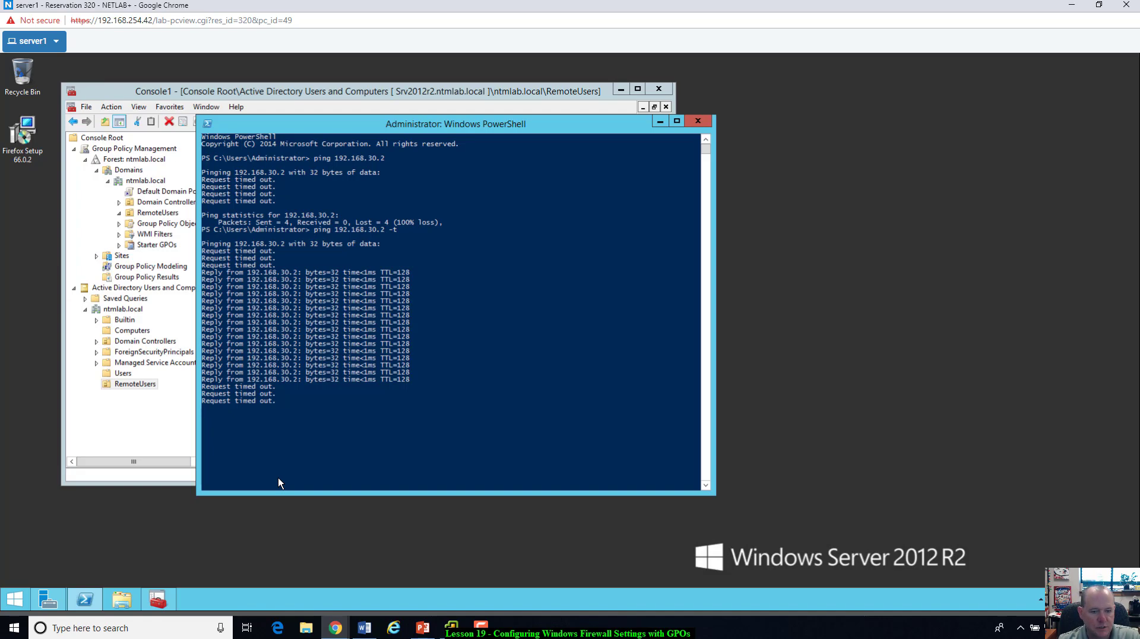
pyautogui.click(318, 420)
pyautogui.press('Escape')
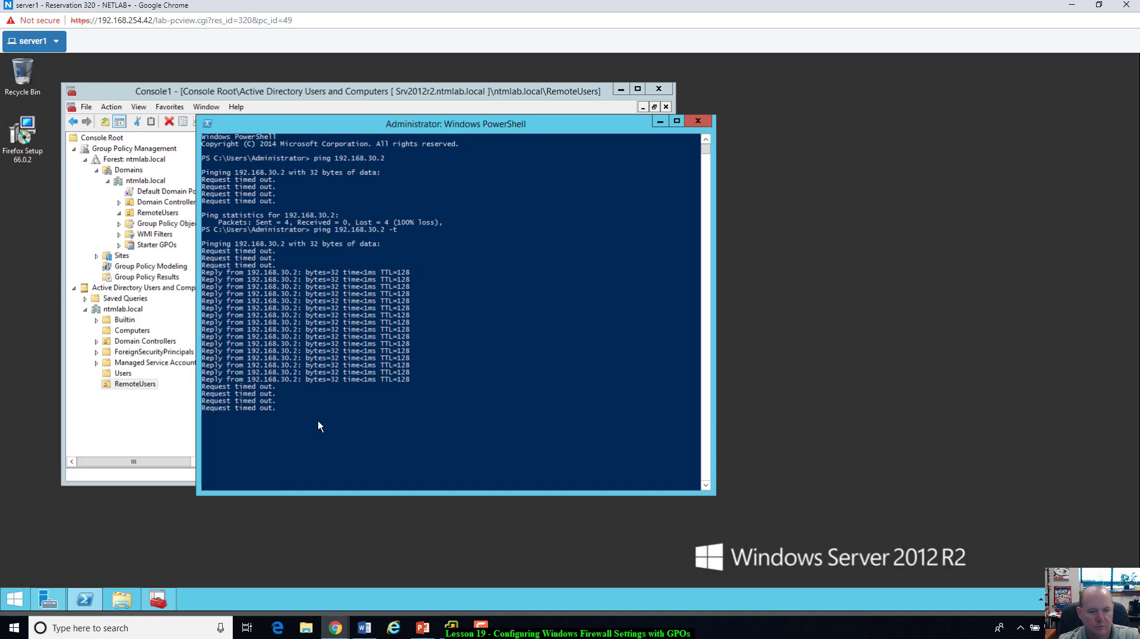
pyautogui.click(318, 420)
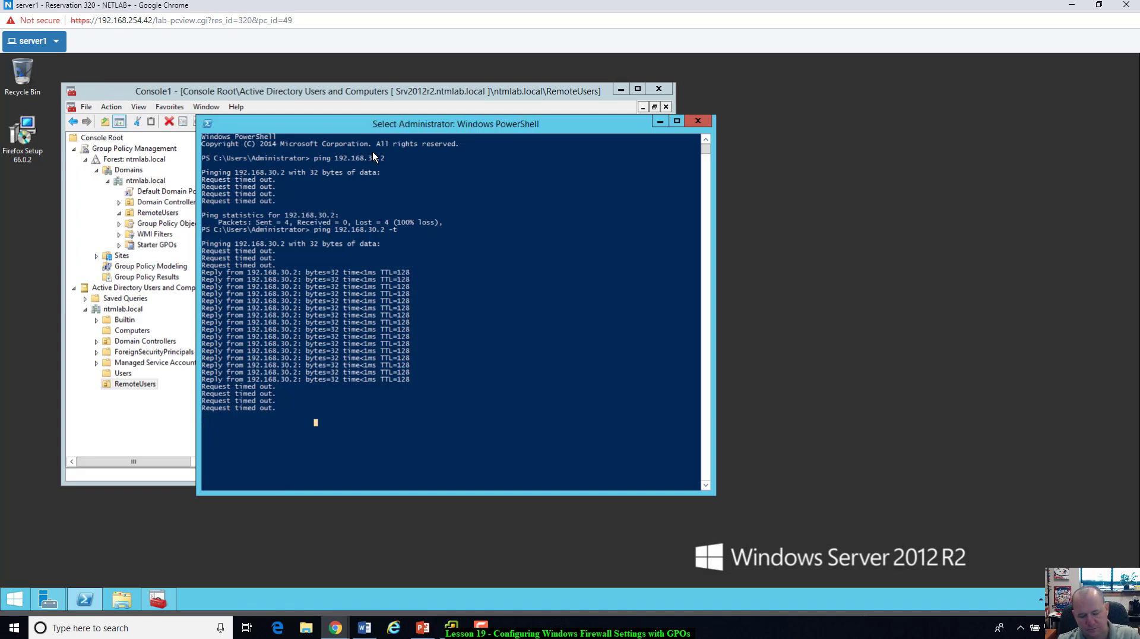
pyautogui.press('Escape')
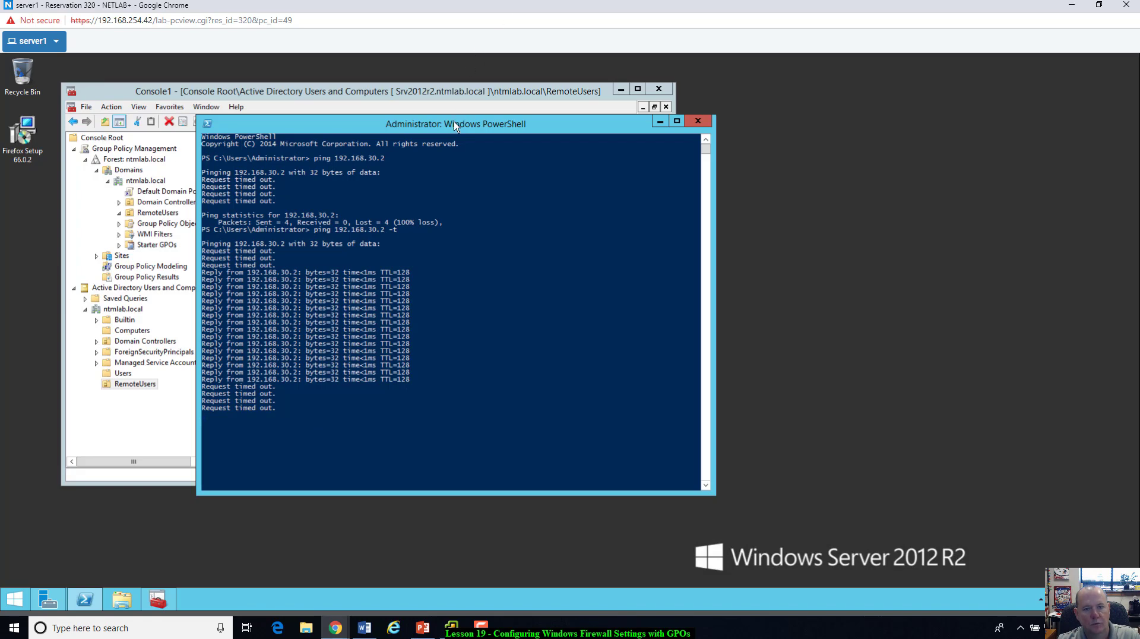
pyautogui.hotkey('ctrl', 'c')
pyautogui.hotkey('ctrl', 'v')
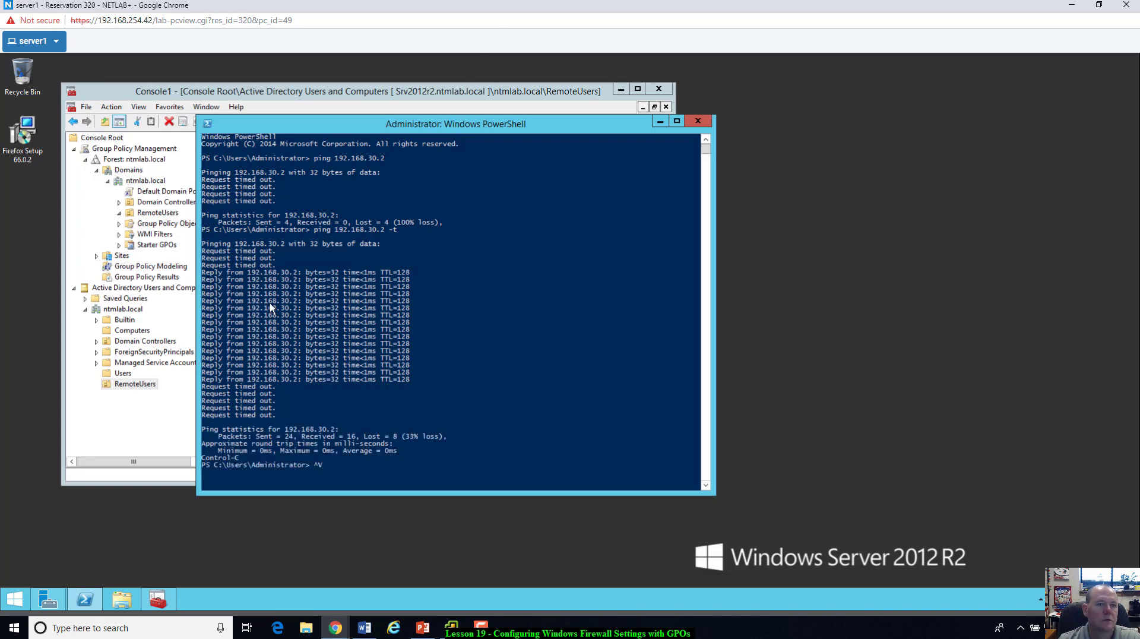
pyautogui.hotkey('alt', 'Tab')
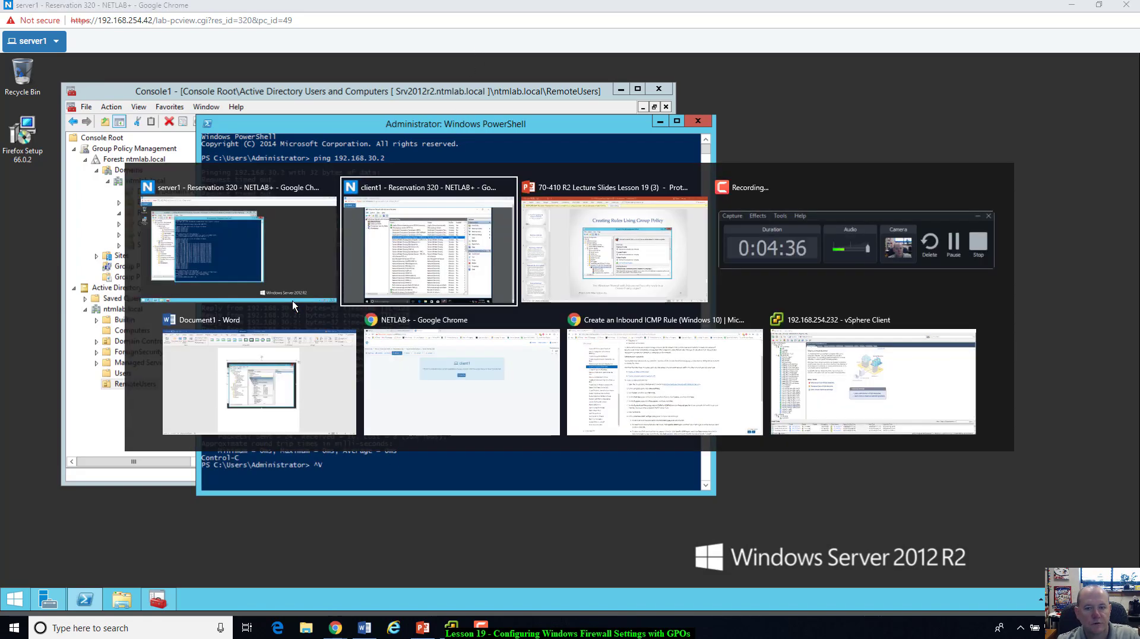
pyautogui.hotkey('alt', 'Tab')
pyautogui.hotkey('alt', 'Tab')
pyautogui.hotkey('alt', 'Tab')
pyautogui.hotkey('alt', 'Tab')
pyautogui.hotkey('alt', 'Tab')
pyautogui.hotkey('alt', 'Tab')
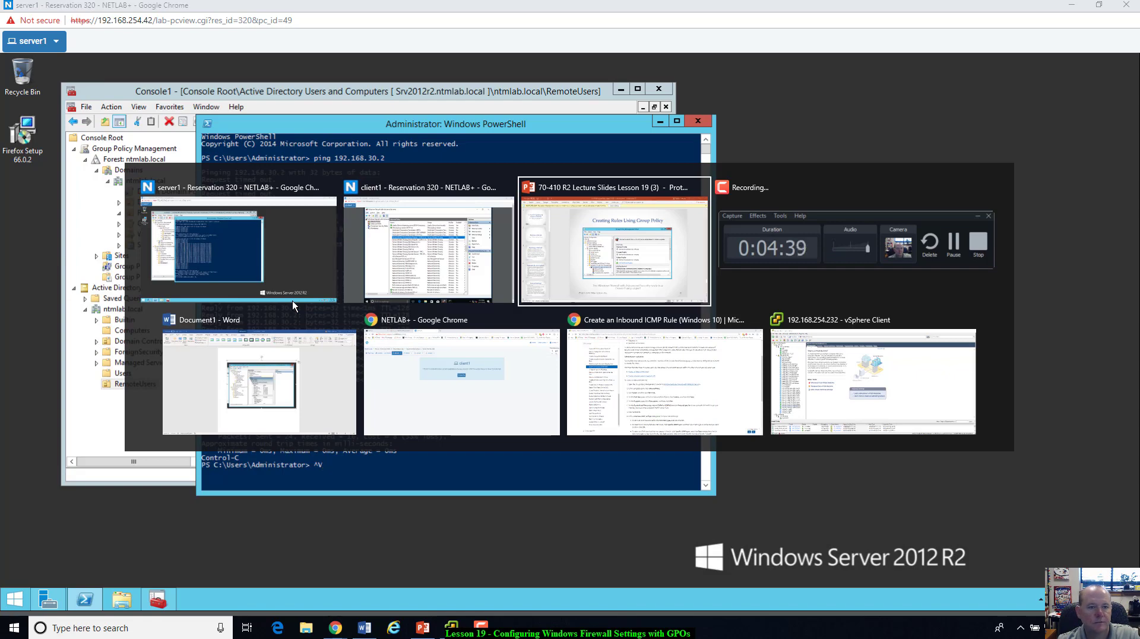
pyautogui.click(292, 300)
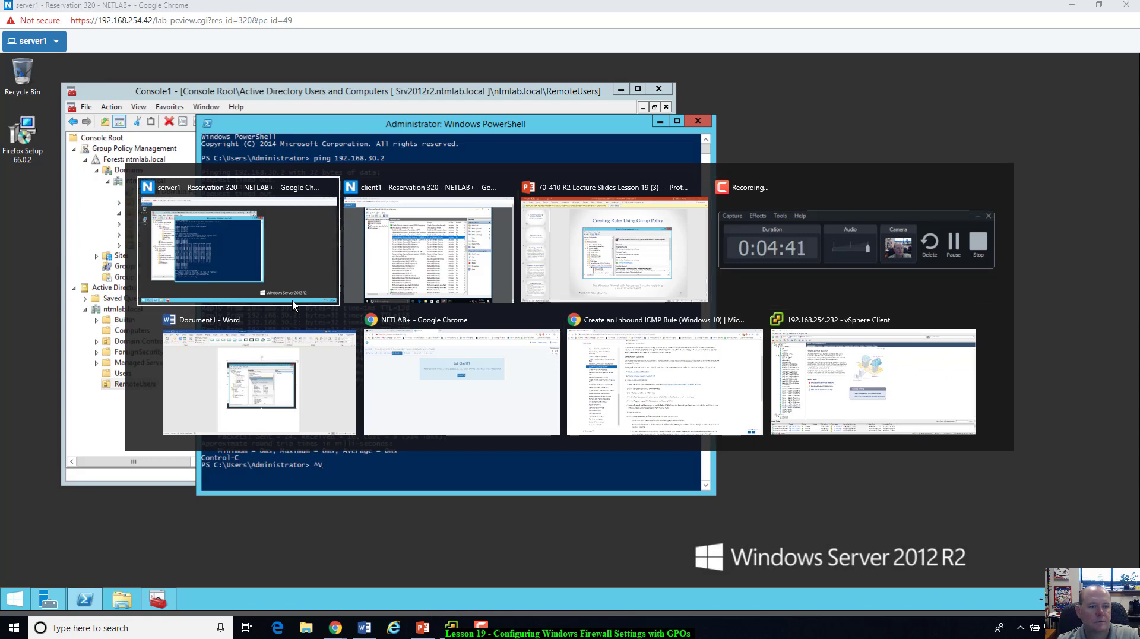
# Step: Bring the console forward, list the RemoteUsers OU's accounts, and select the test user
pyautogui.click(663, 120)
pyautogui.moveTo(285, 89); pyautogui.dragTo(348, 85)
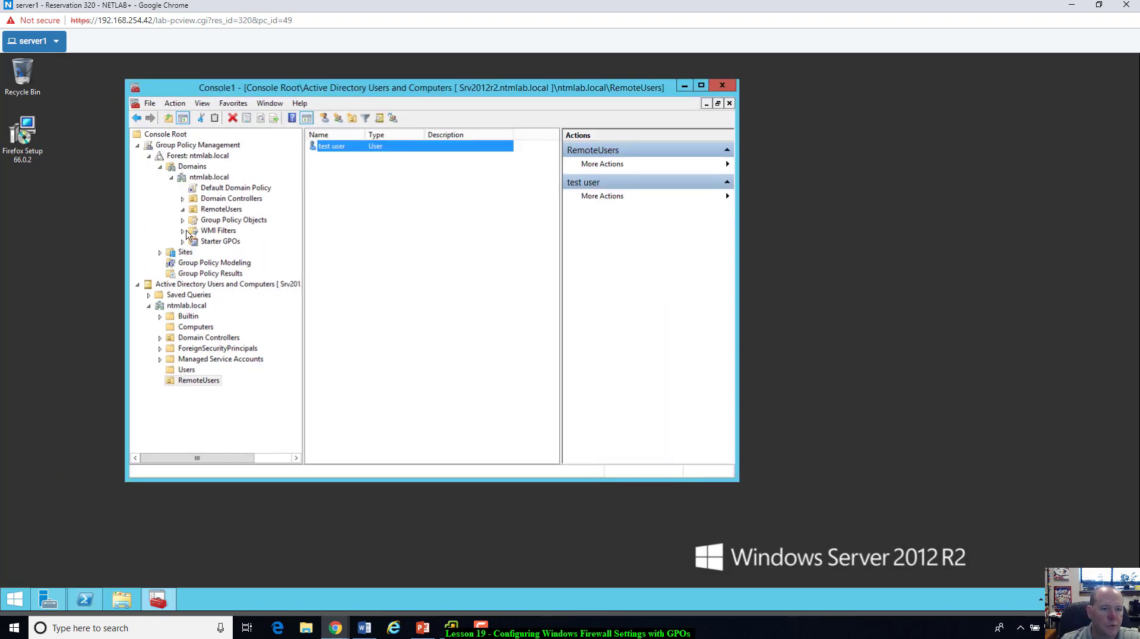
pyautogui.click(208, 211)
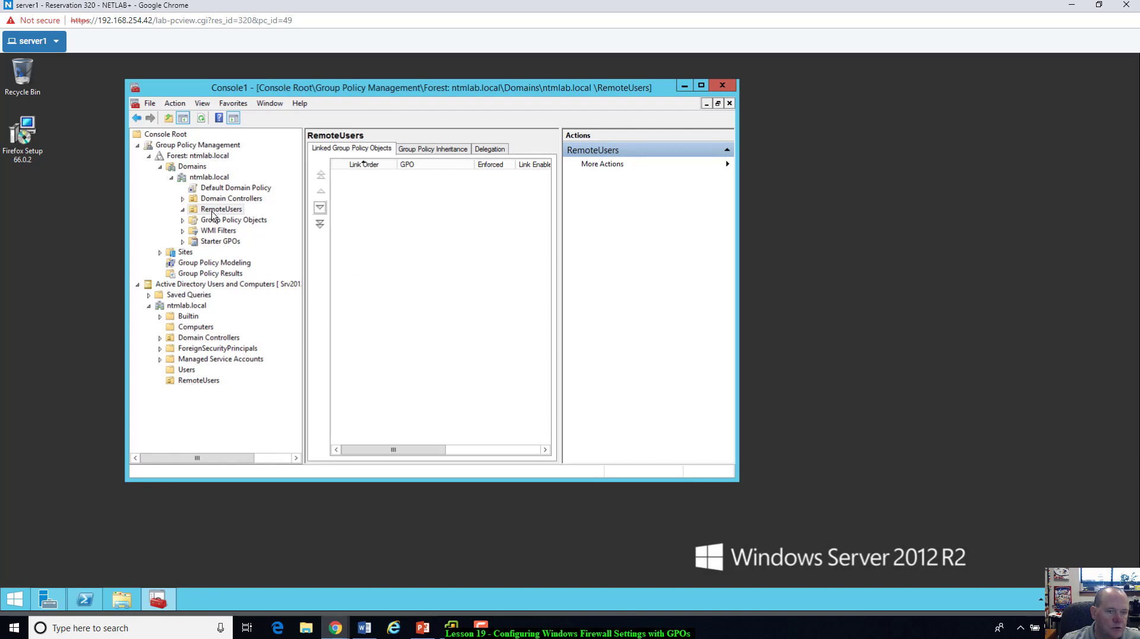
pyautogui.click(193, 381)
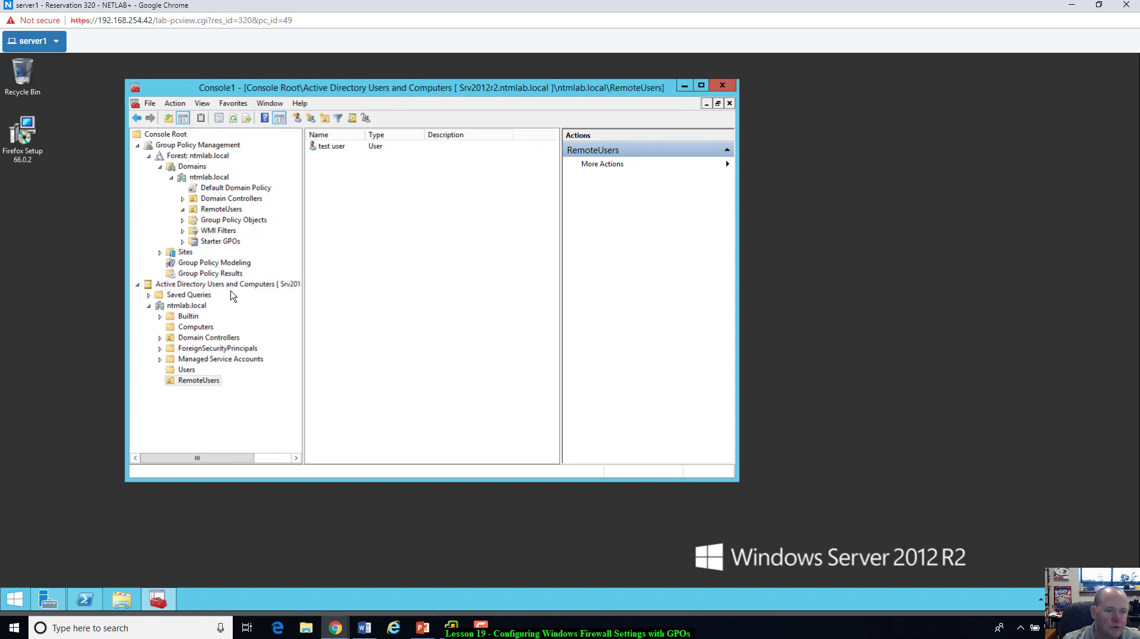
pyautogui.click(325, 149)
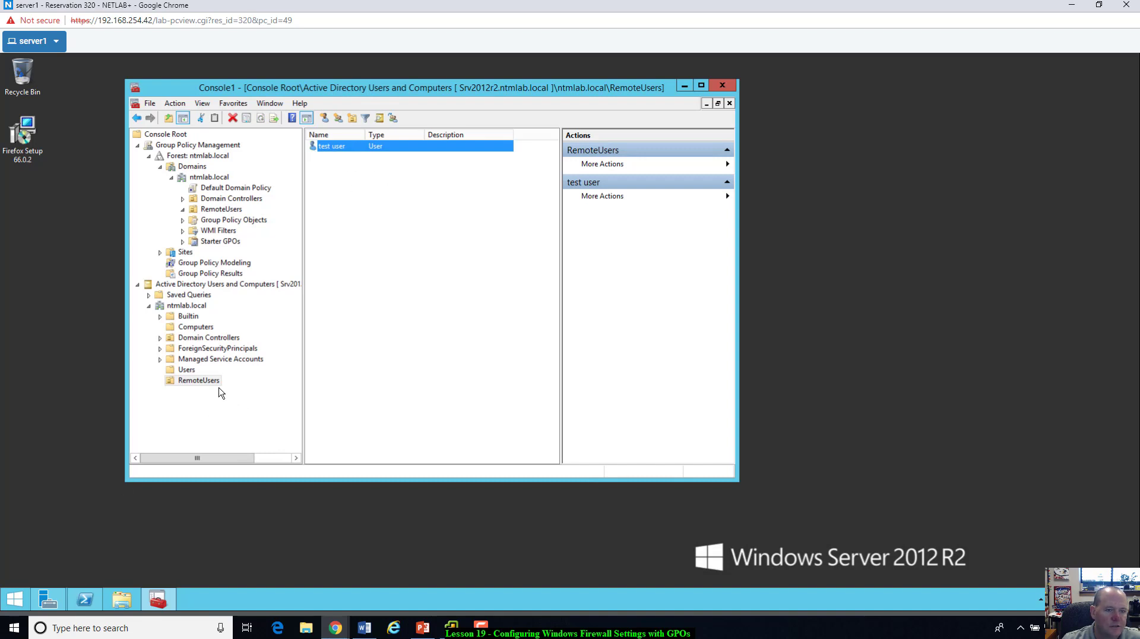
pyautogui.click(229, 210)
# Step: Create a new GPO in the domain and link it to the RemoteUsers OU
pyautogui.rightClick(229, 212)
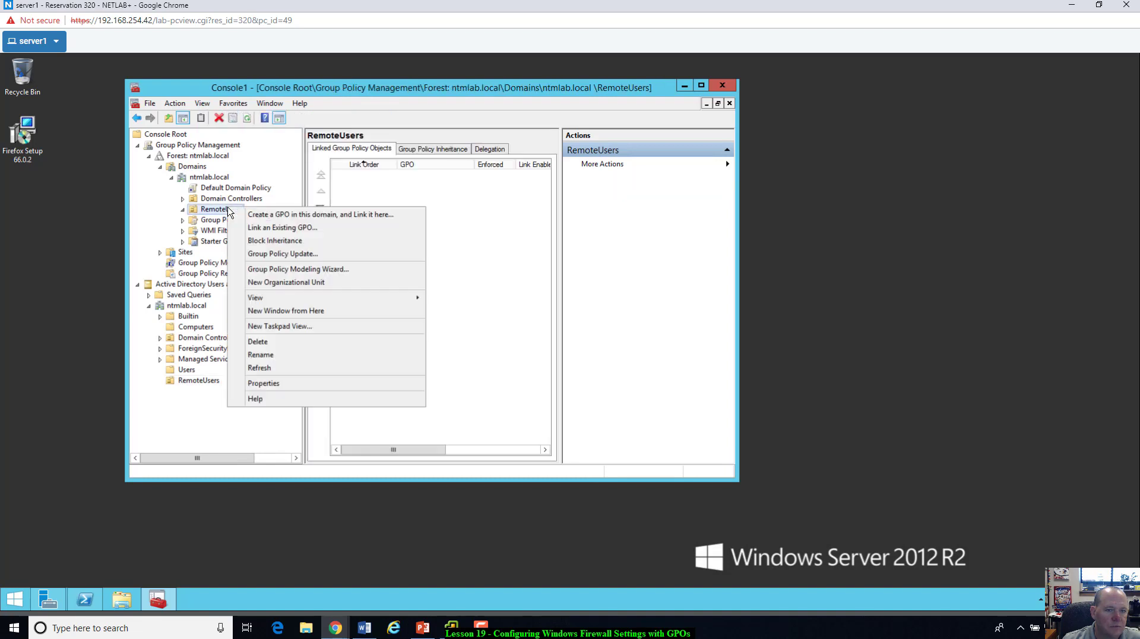
pyautogui.click(259, 216)
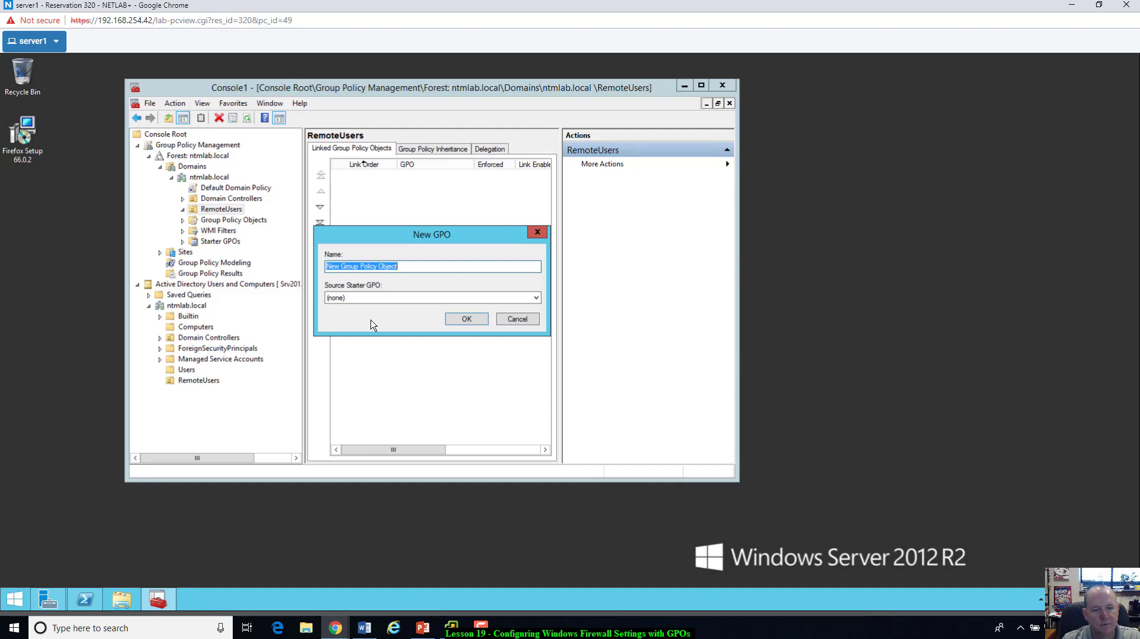
pyautogui.write('EnableI')
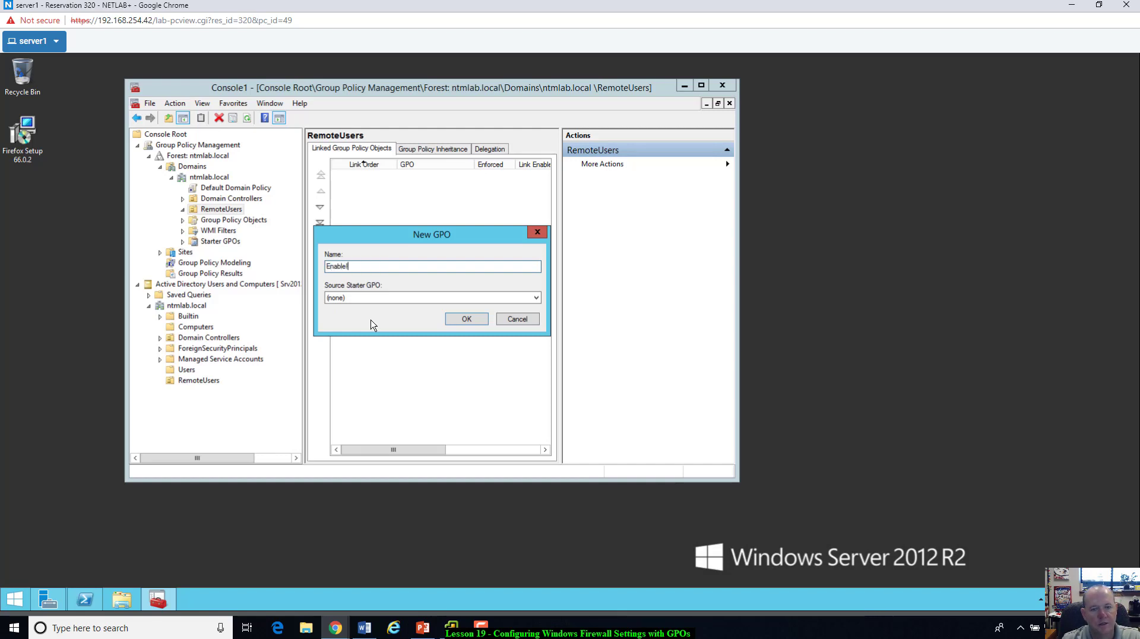
pyautogui.write('CP')
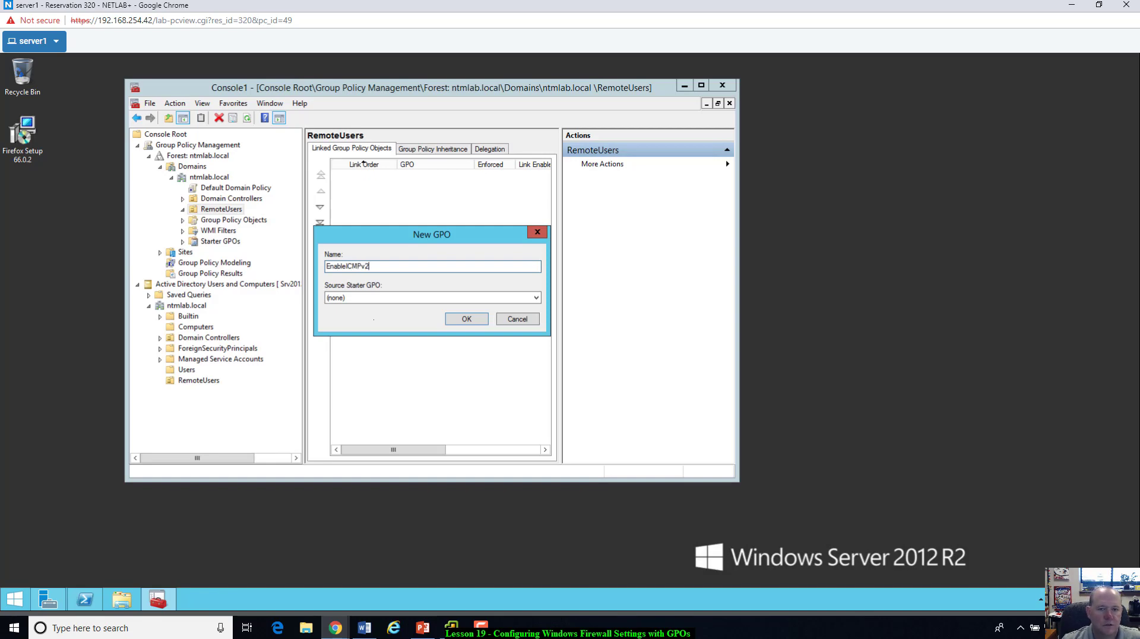
pyautogui.click(467, 318)
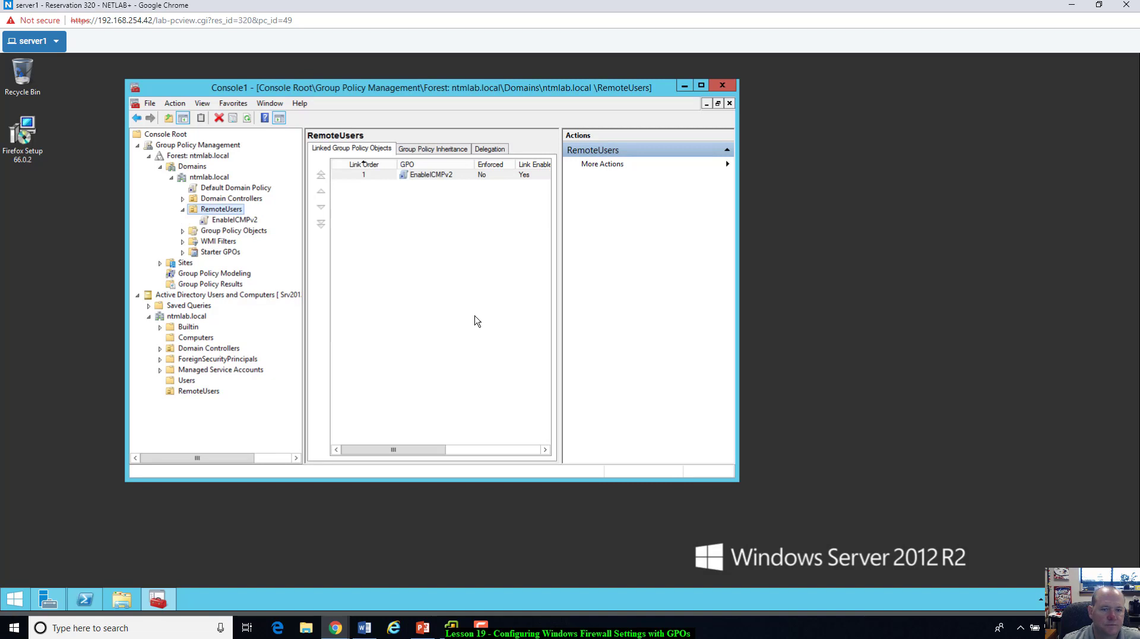
# Step: Rename the newly linked GPO to EnableICMPv4
pyautogui.click(438, 178)
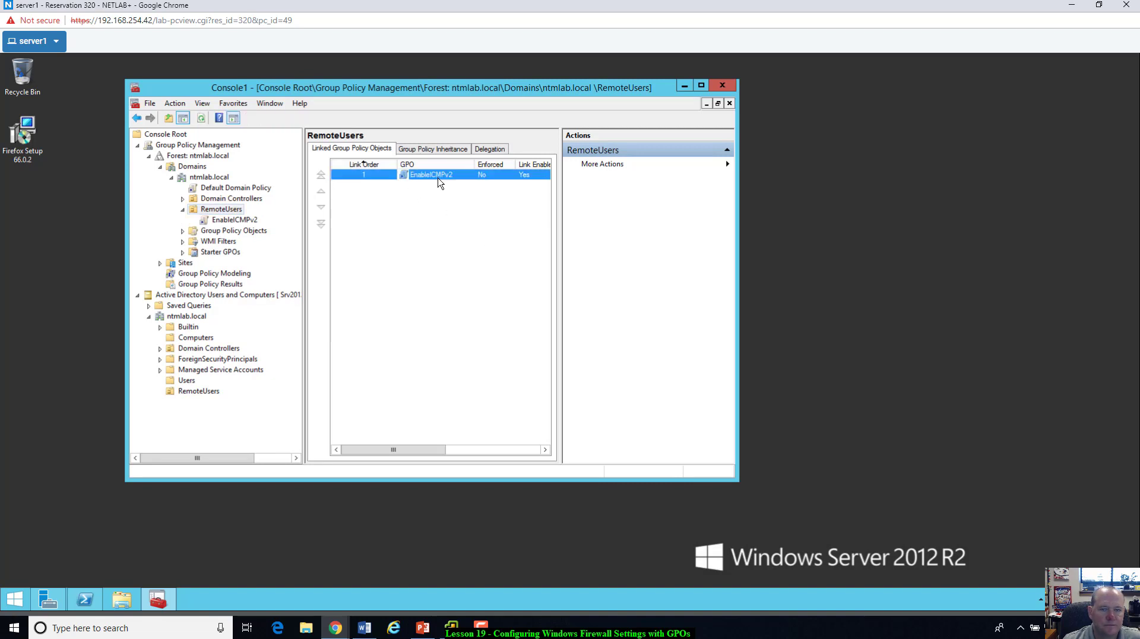
pyautogui.click(438, 178)
pyautogui.click(458, 175)
pyautogui.press('BackSpace')
pyautogui.write('4')
pyautogui.press('Return')
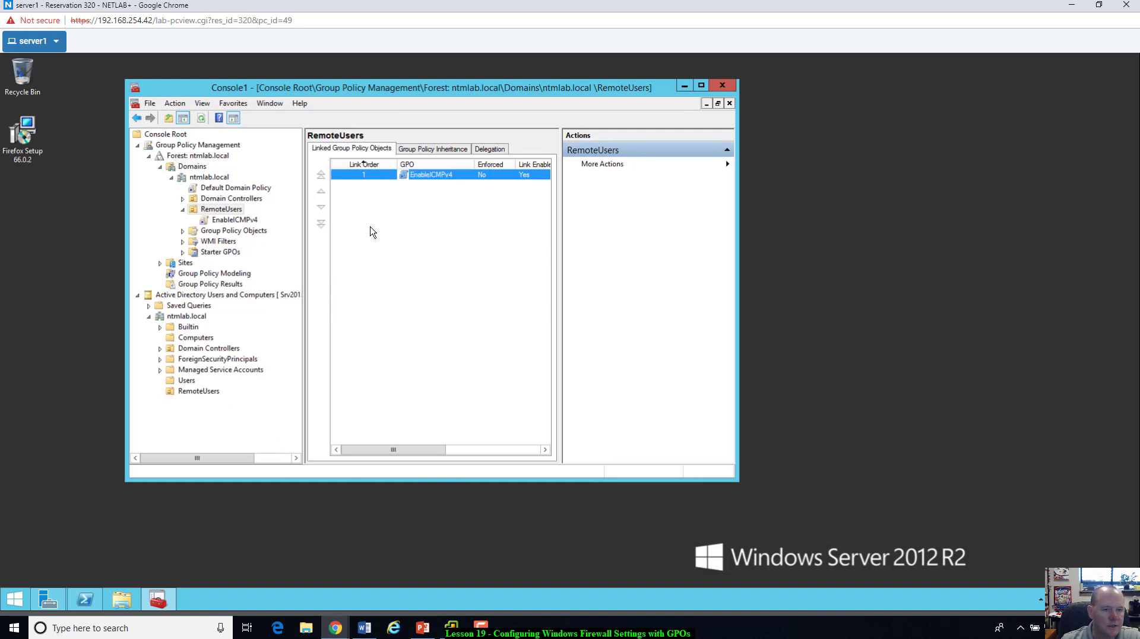
# Step: Delete the old AllowICMPv4 GPO and its links from Group Policy Objects
pyautogui.click(183, 232)
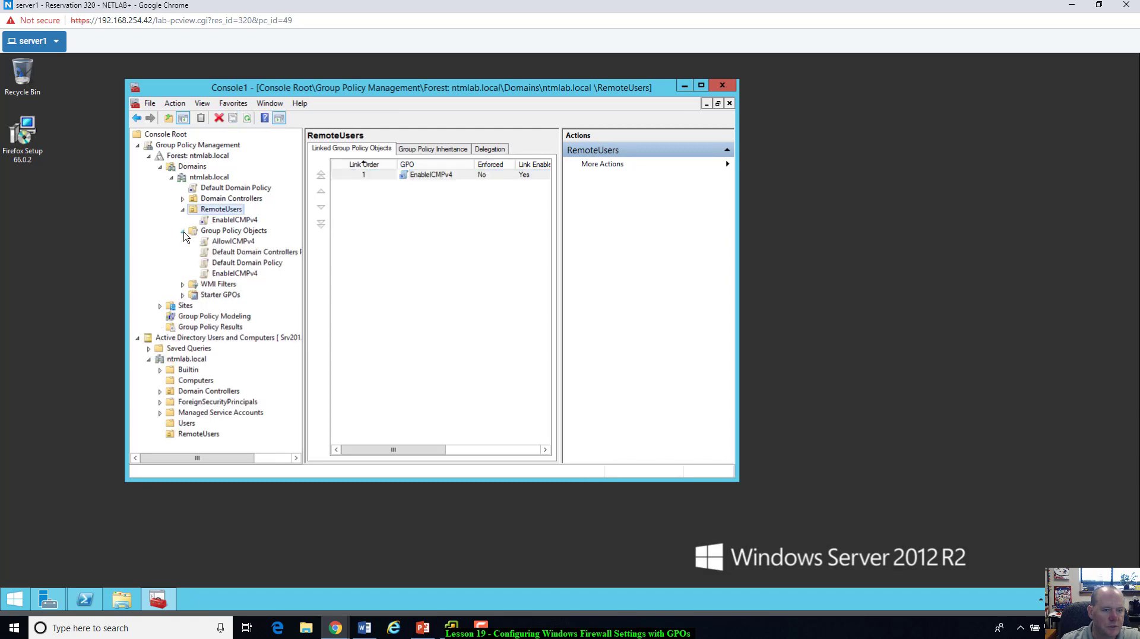
pyautogui.click(223, 242)
pyautogui.rightClick(224, 243)
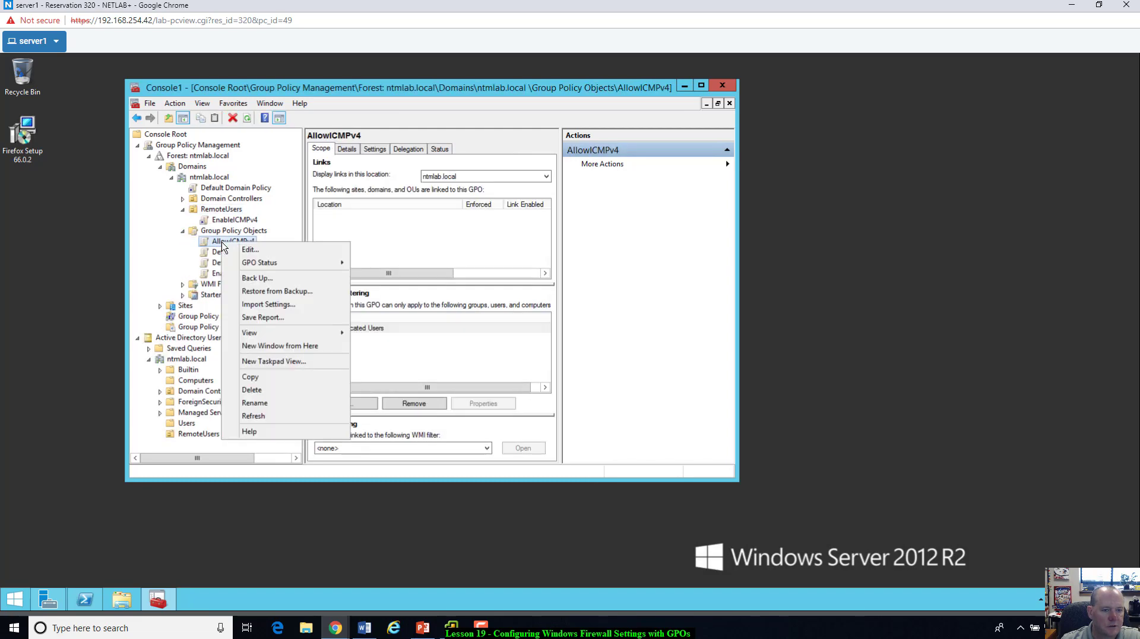
pyautogui.click(252, 390)
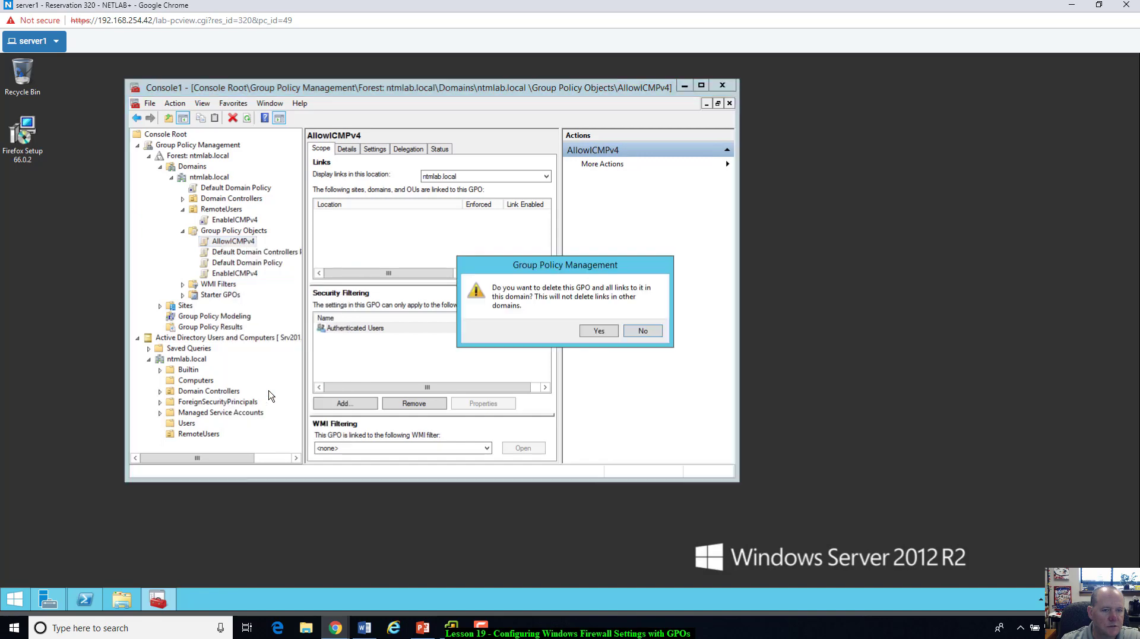
pyautogui.click(597, 332)
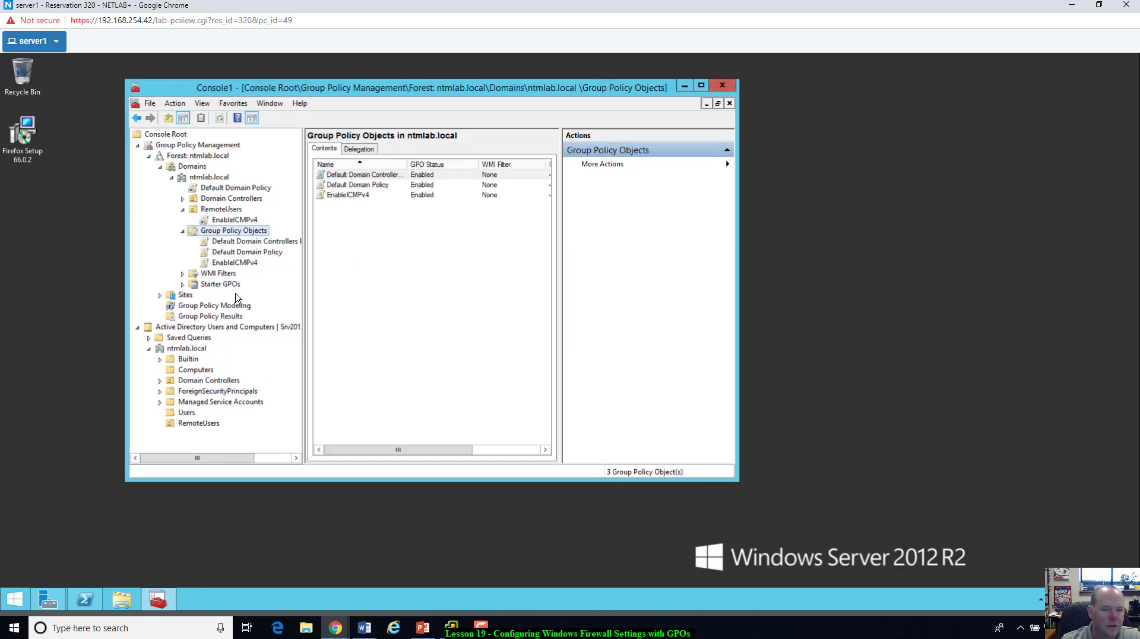
# Step: Open the EnableICMPv4 link under RemoteUsers in the policy editor, dismissing the warnings
pyautogui.click(246, 221)
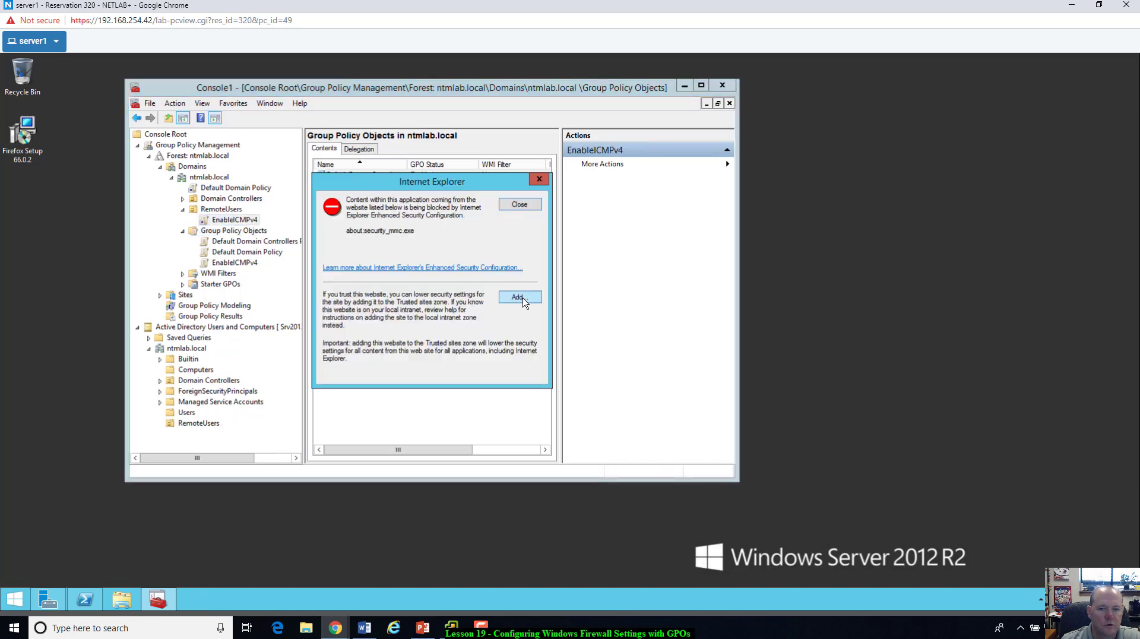
pyautogui.click(539, 179)
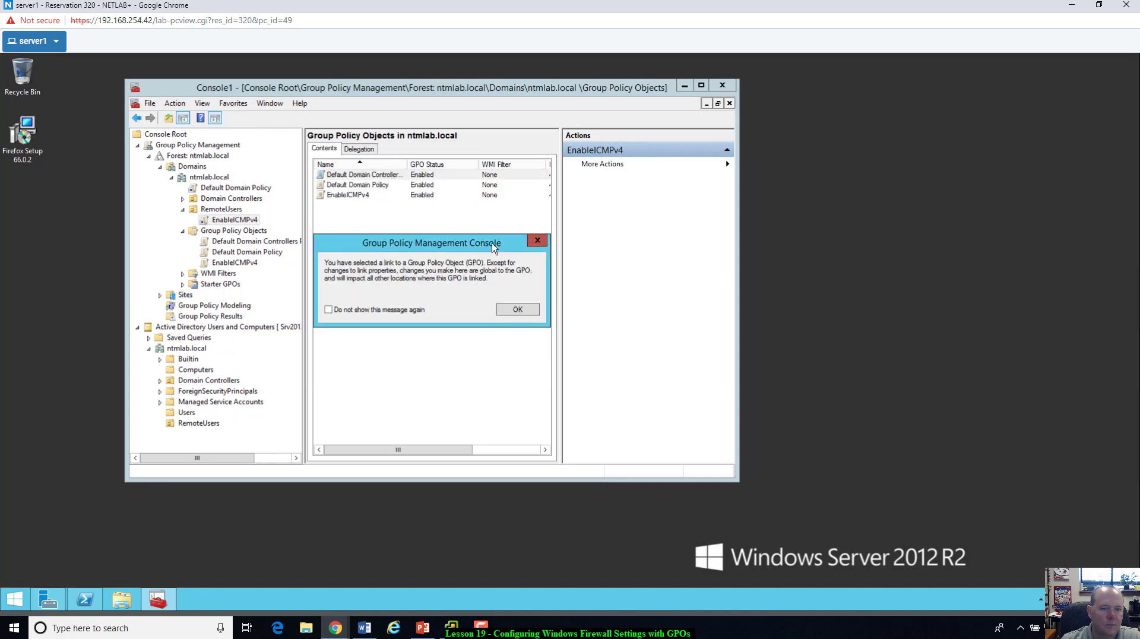
pyautogui.click(538, 240)
pyautogui.rightClick(239, 224)
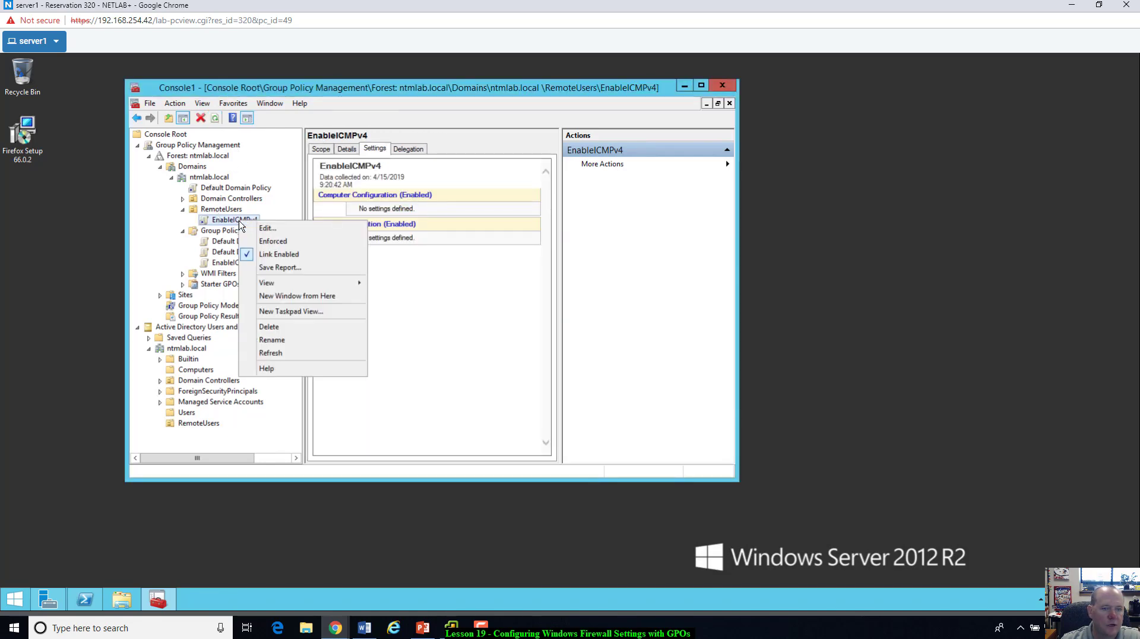
pyautogui.click(282, 232)
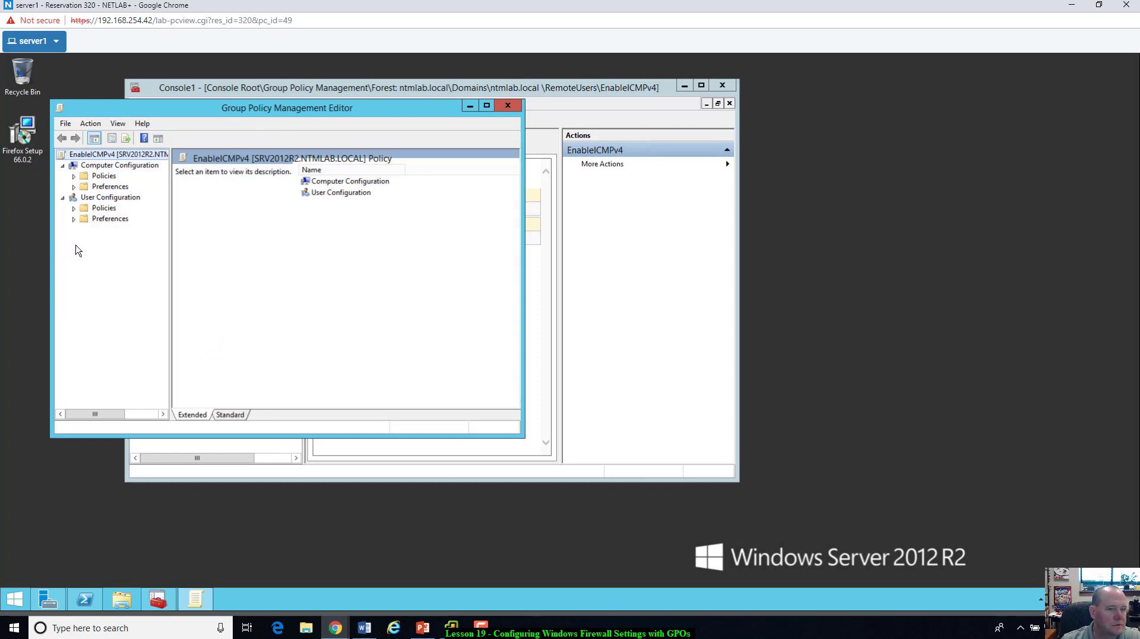
# Step: Expand Computer Configuration down to Windows Firewall with Advanced Security and maximize the editor
pyautogui.click(74, 176)
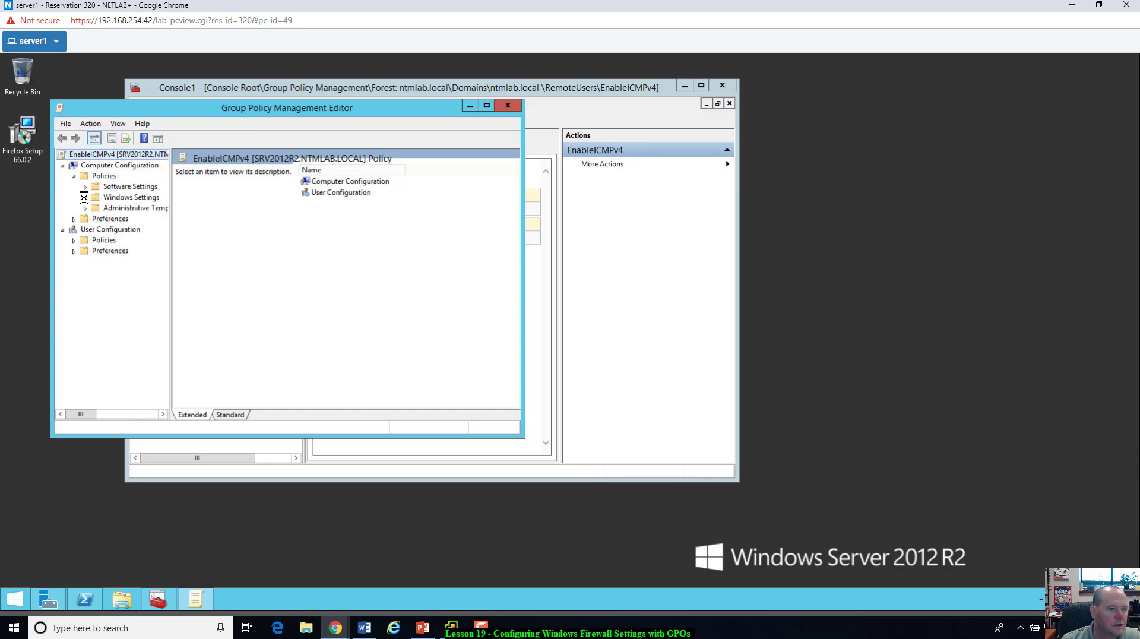
pyautogui.click(85, 197)
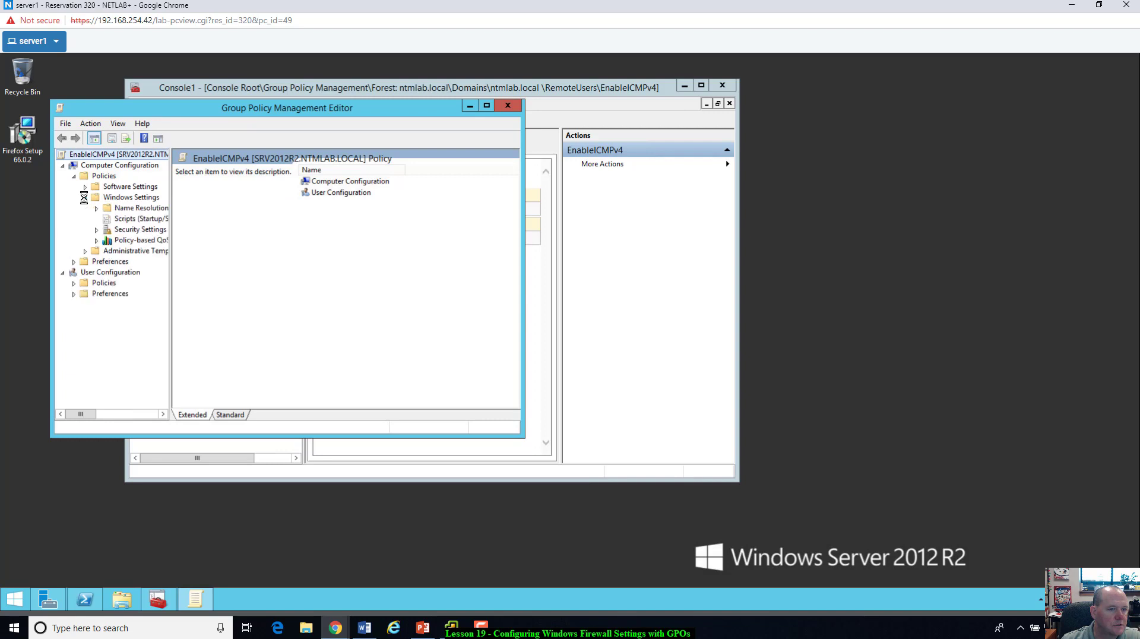
pyautogui.click(97, 230)
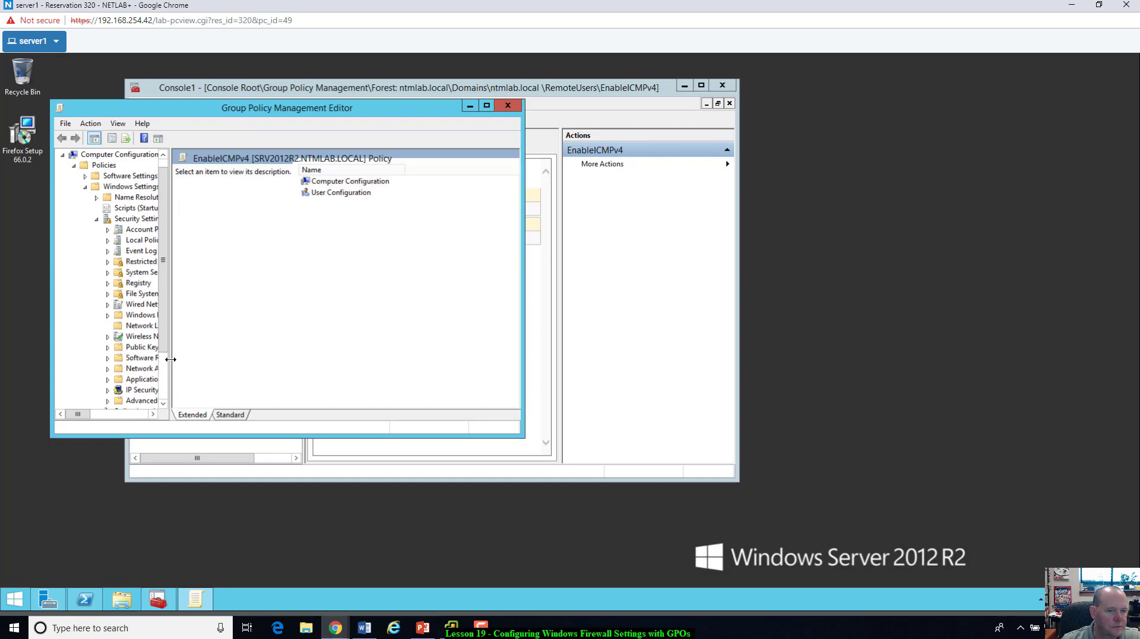
pyautogui.moveTo(170, 359); pyautogui.dragTo(254, 374)
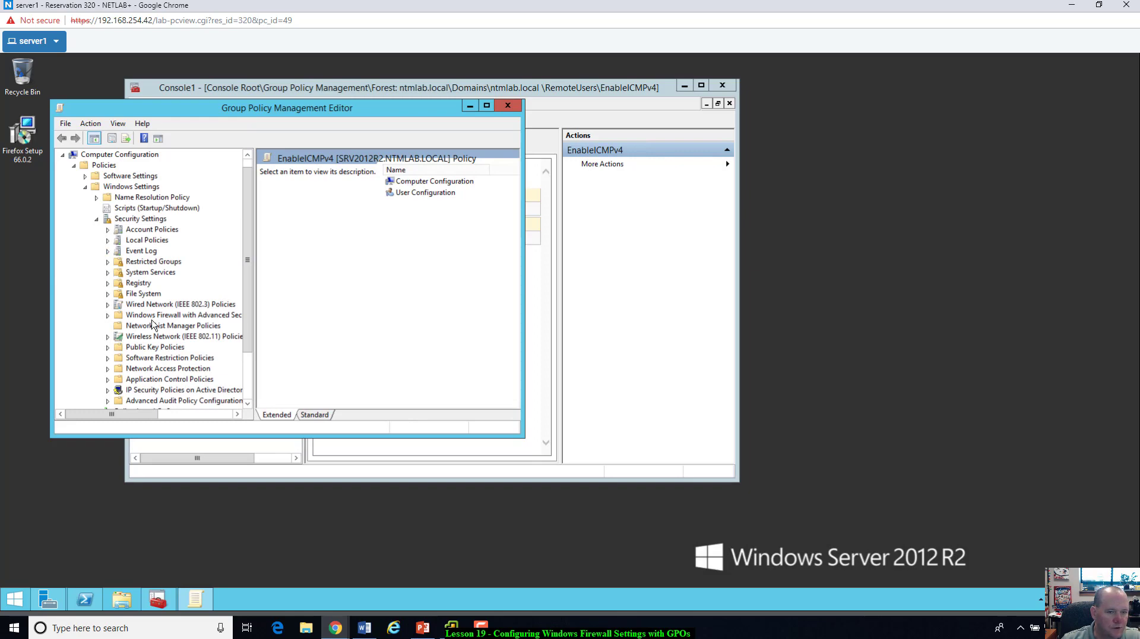
pyautogui.click(108, 316)
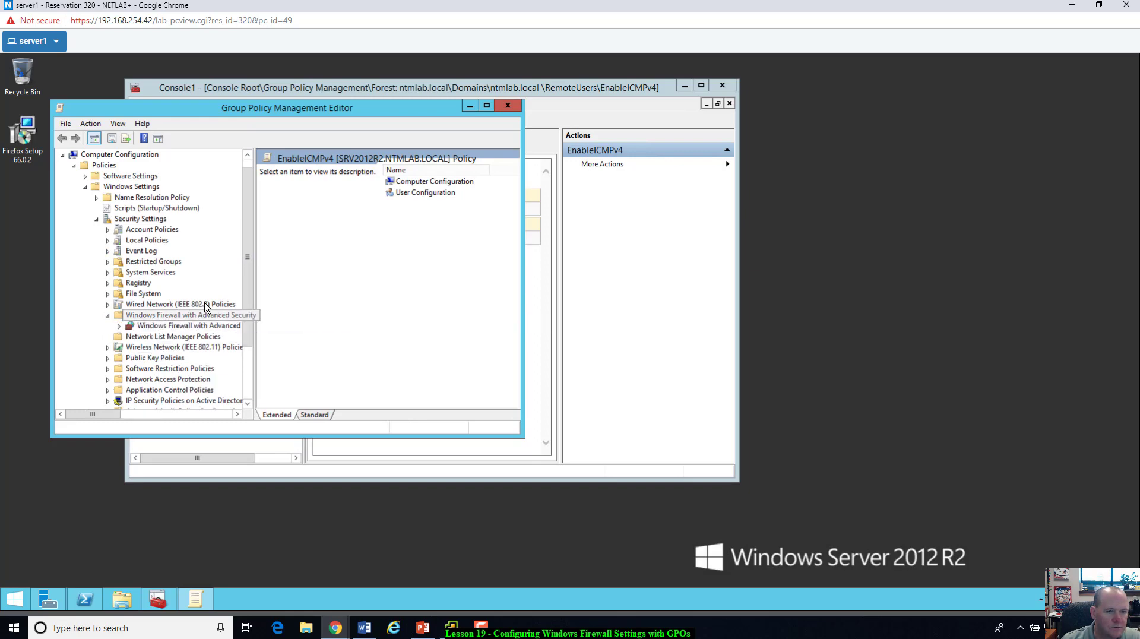
pyautogui.click(212, 327)
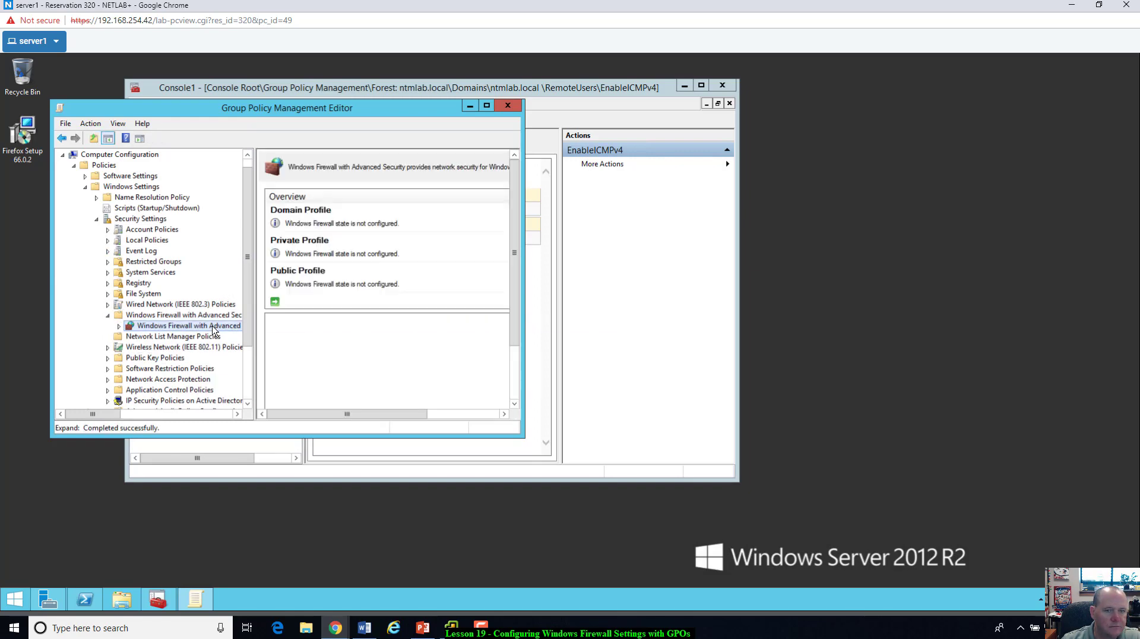
pyautogui.click(487, 105)
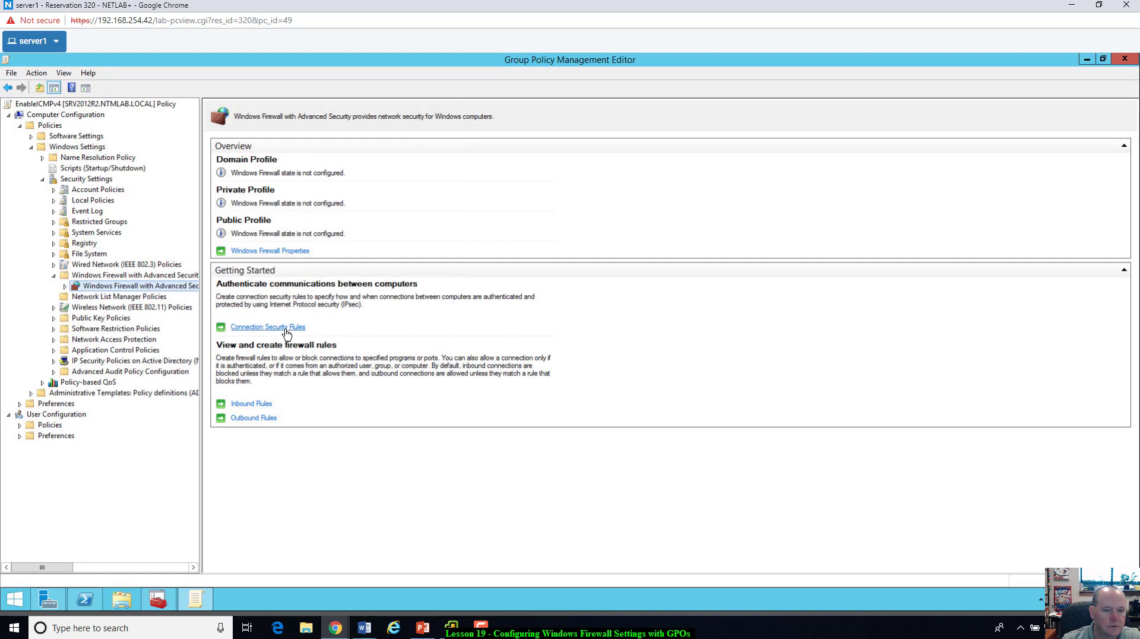
# Step: Start a new Custom inbound firewall rule in the EnableICMPv4 policy
pyautogui.click(251, 404)
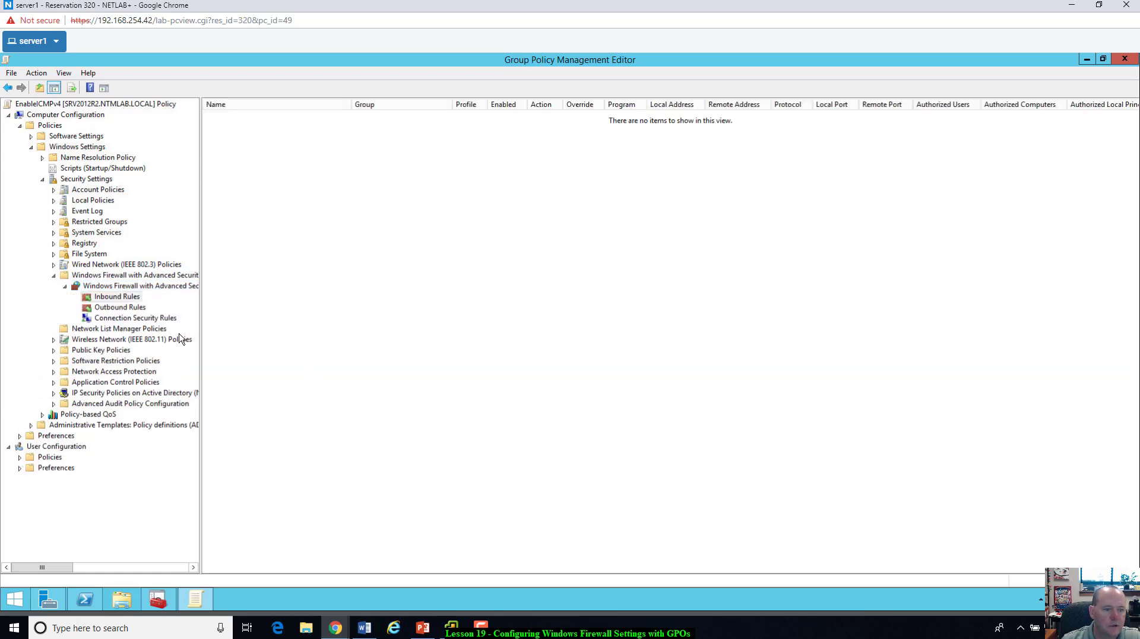
pyautogui.rightClick(289, 213)
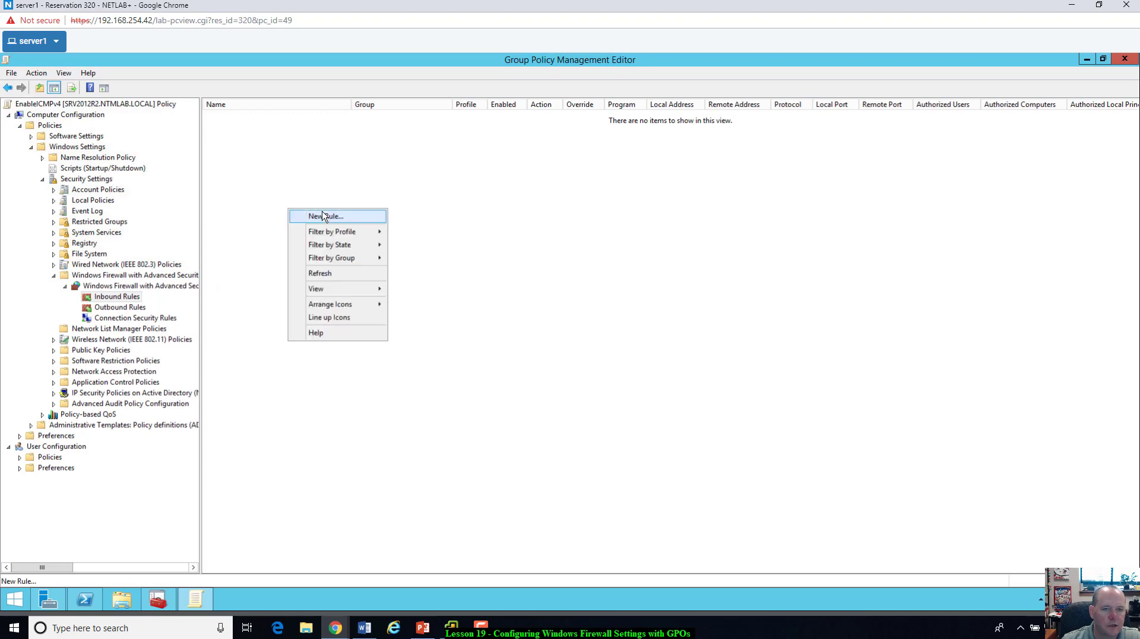
pyautogui.click(321, 215)
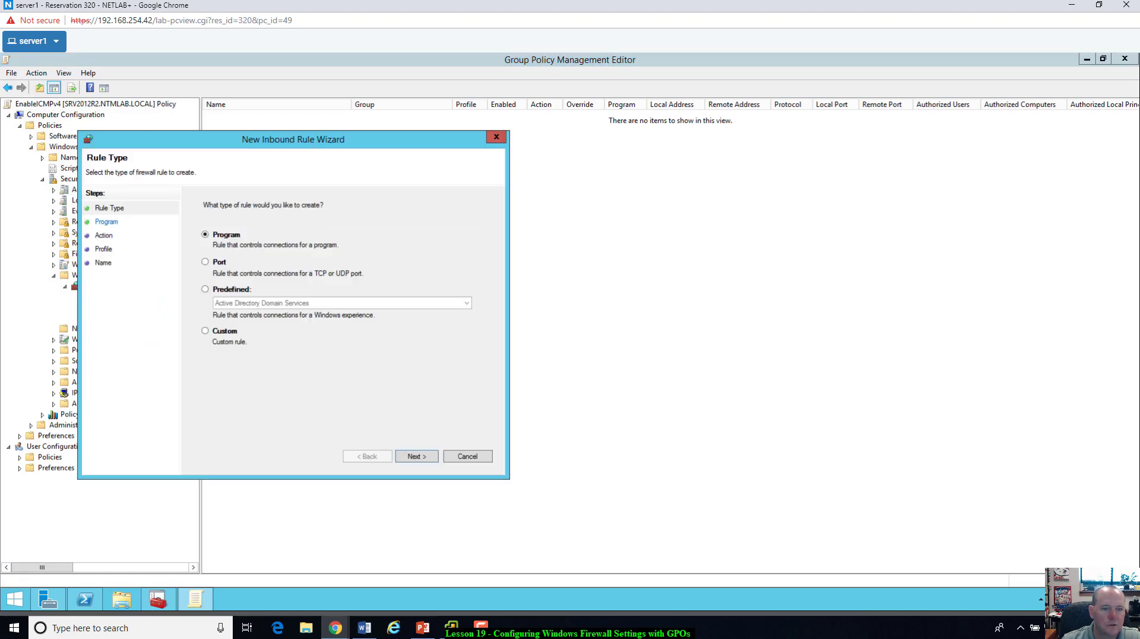
pyautogui.moveTo(309, 136); pyautogui.dragTo(400, 145)
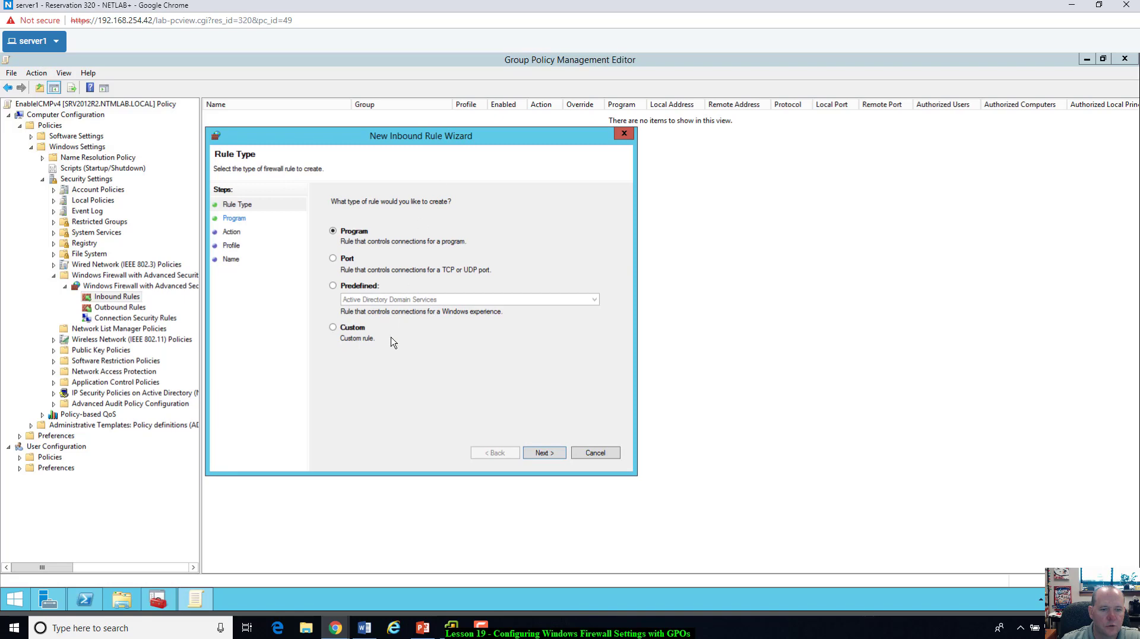
pyautogui.click(333, 328)
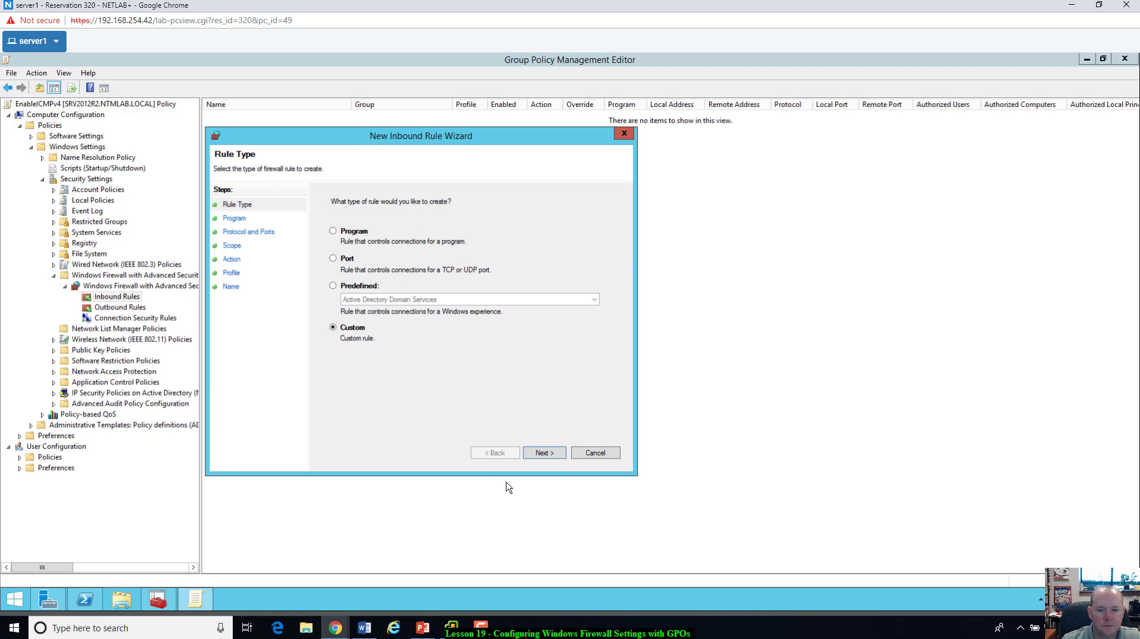
pyautogui.click(535, 454)
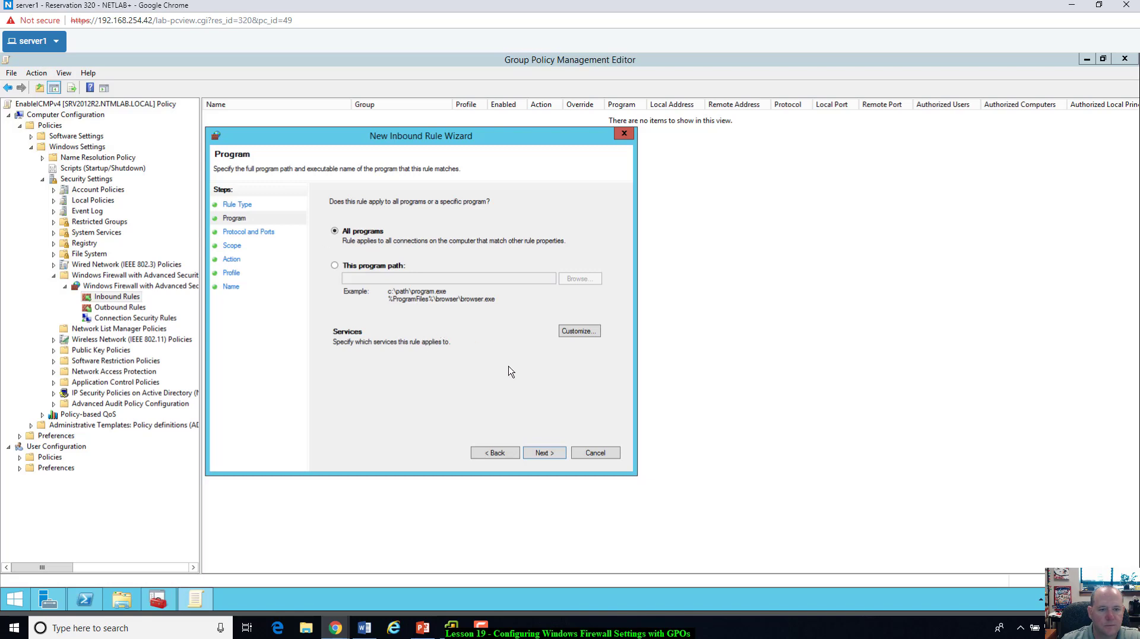
# Step: Keep All programs, set the protocol type to ICMPv4, and keep all ICMP types
pyautogui.click(579, 331)
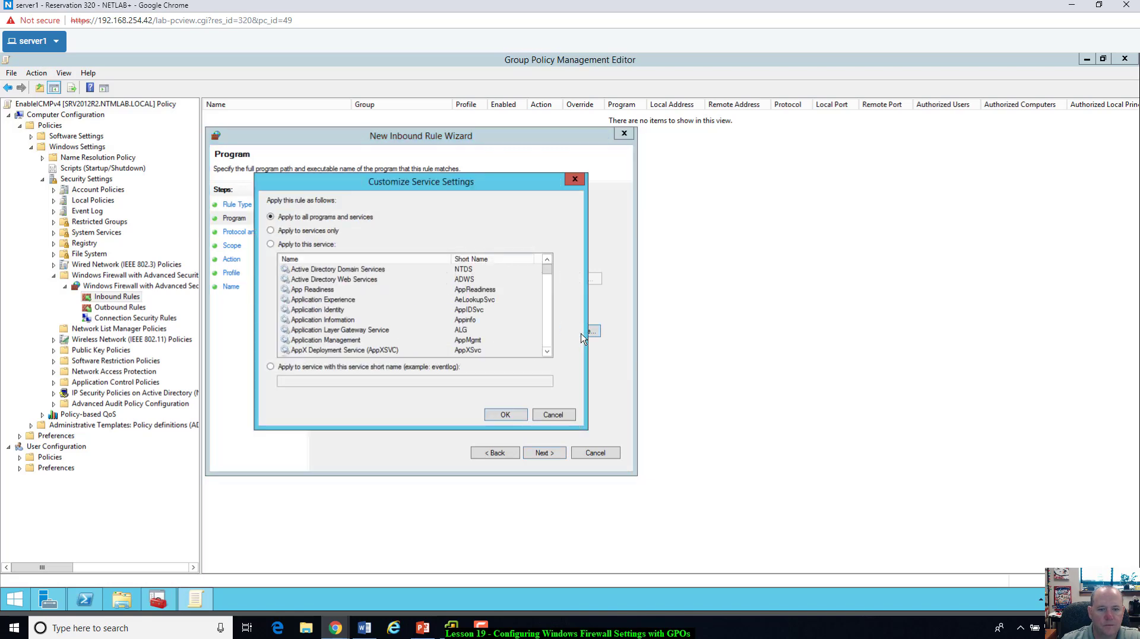
pyautogui.click(553, 415)
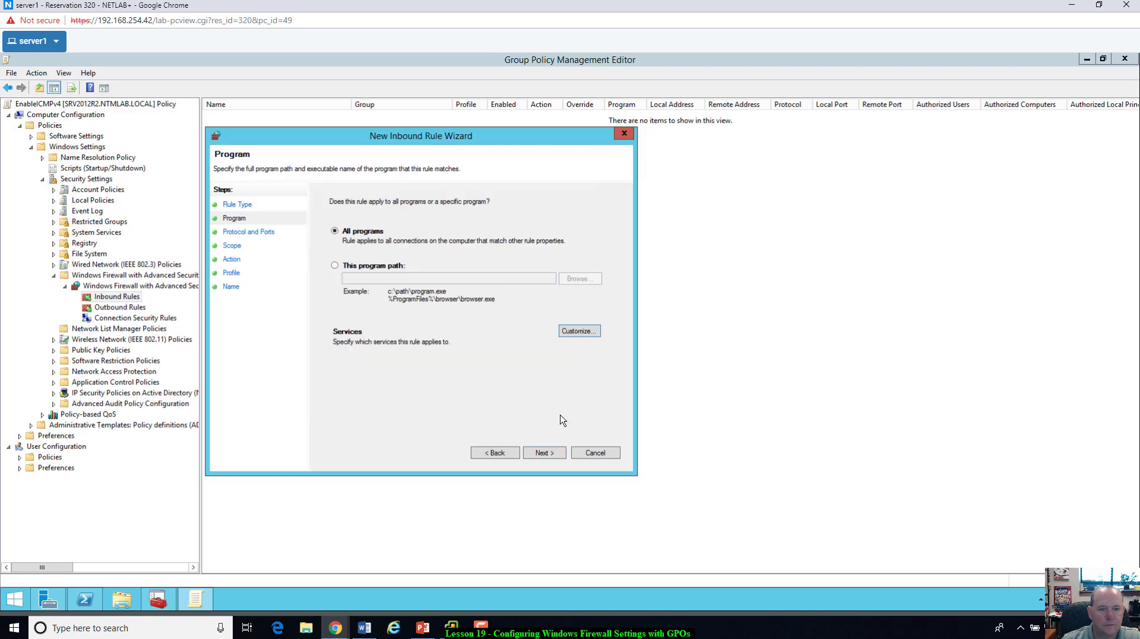
pyautogui.click(540, 454)
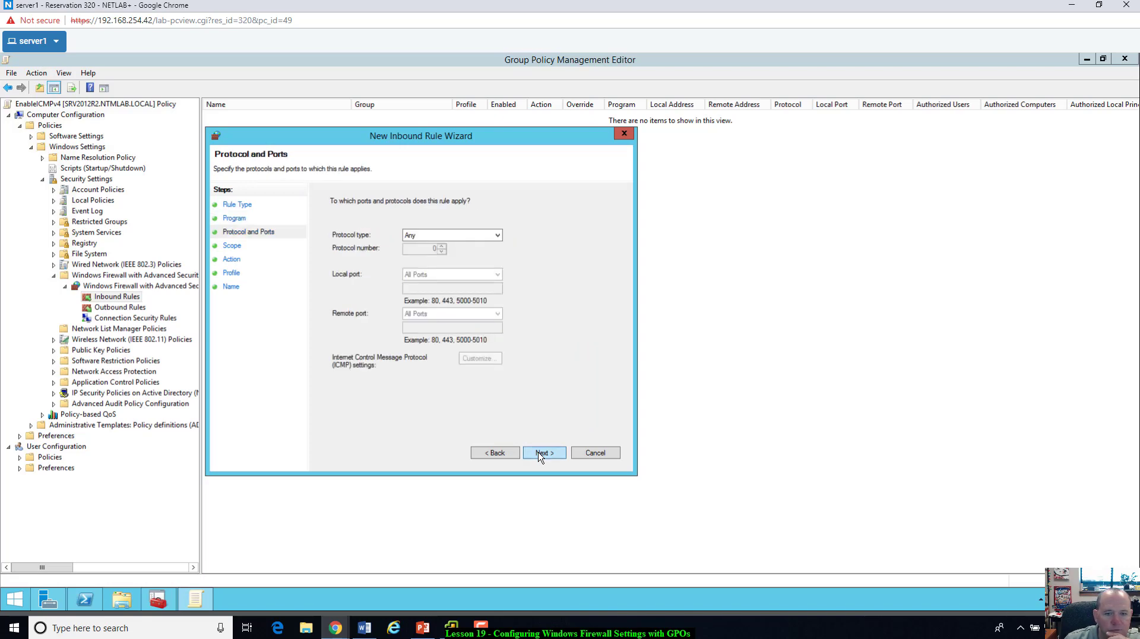
pyautogui.click(482, 236)
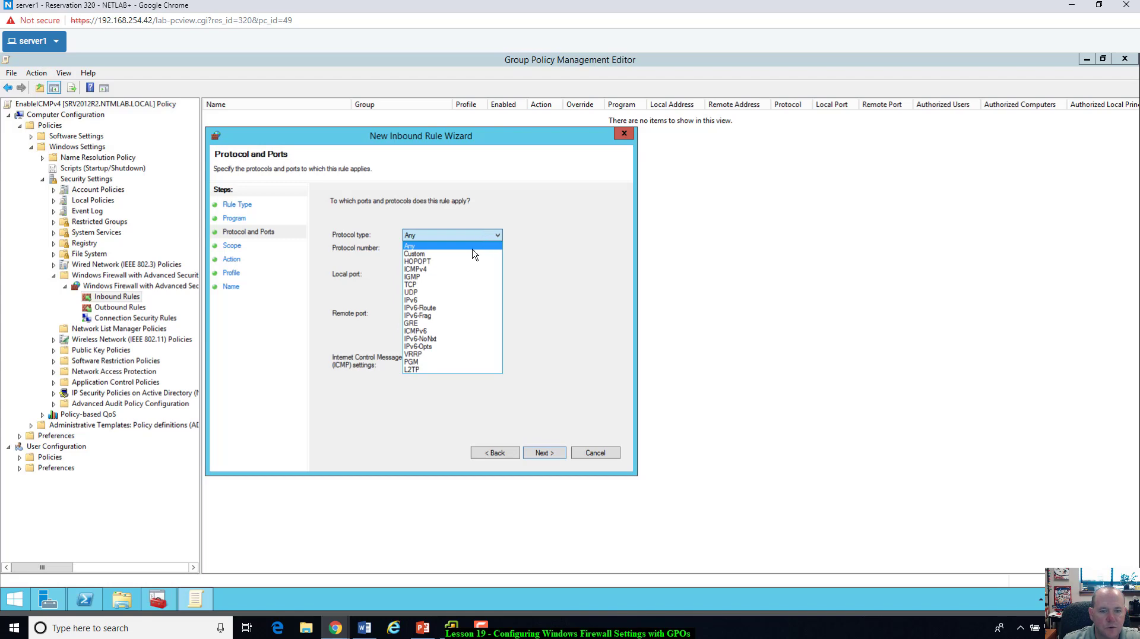
pyautogui.click(458, 269)
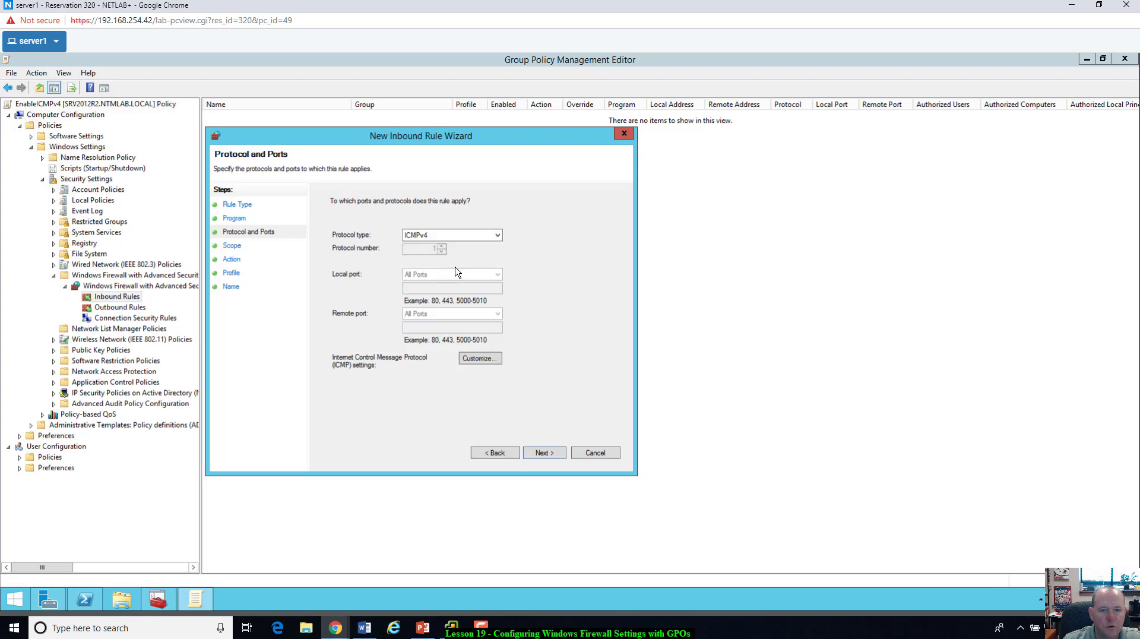
pyautogui.click(480, 358)
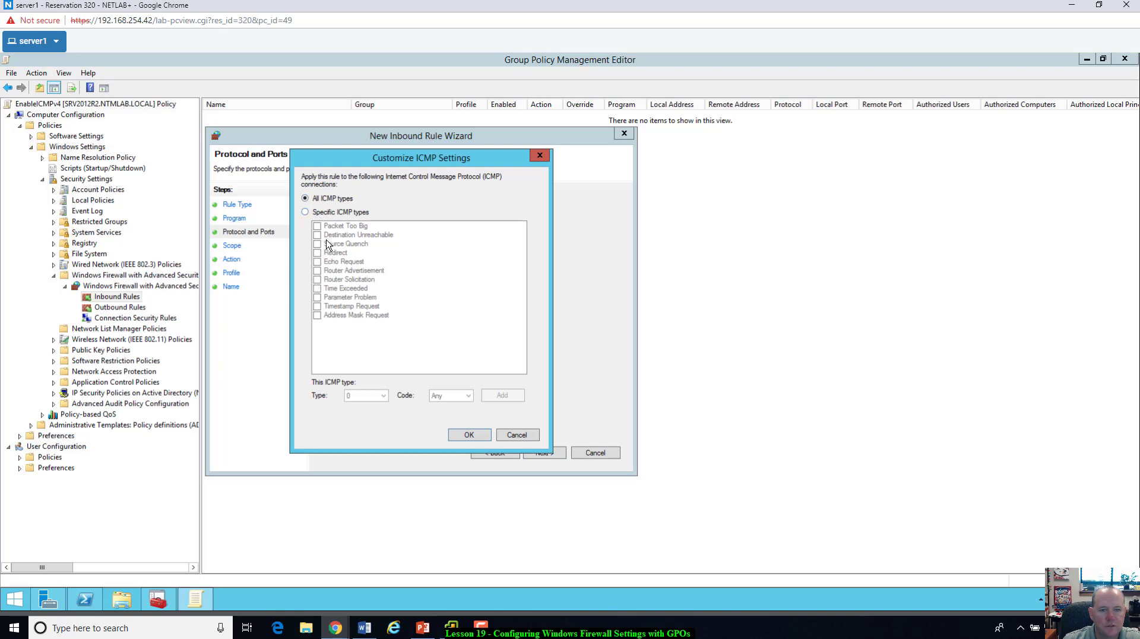
pyautogui.click(516, 435)
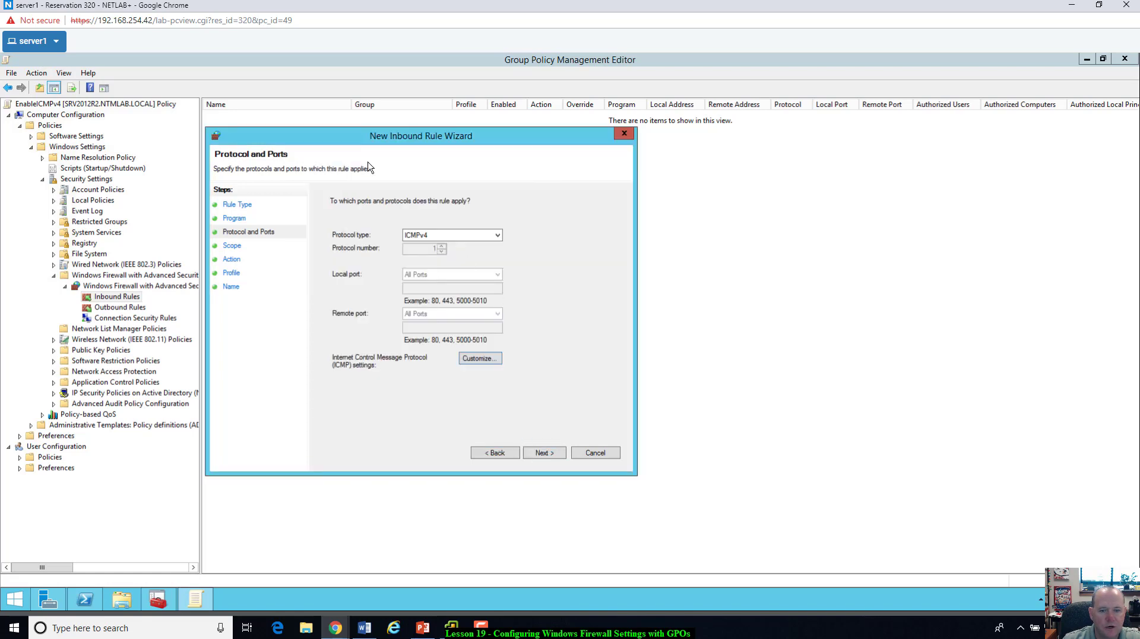
# Step: Allow any IP address, apply the rule to the Domain profile only, and name it AllowICMPv4
pyautogui.click(554, 455)
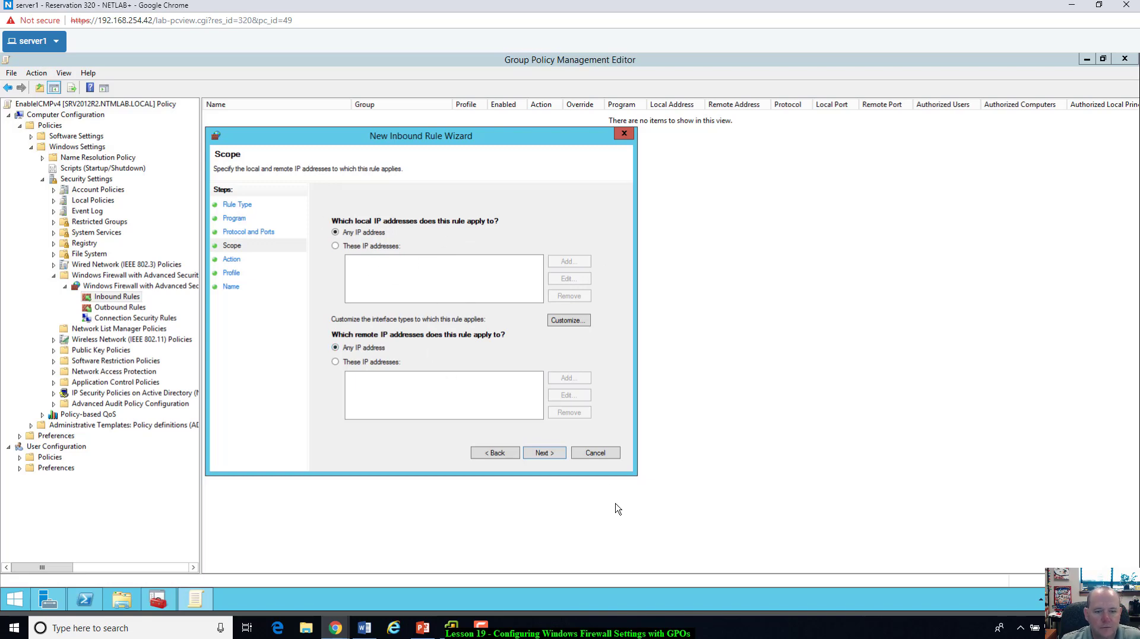
pyautogui.click(542, 453)
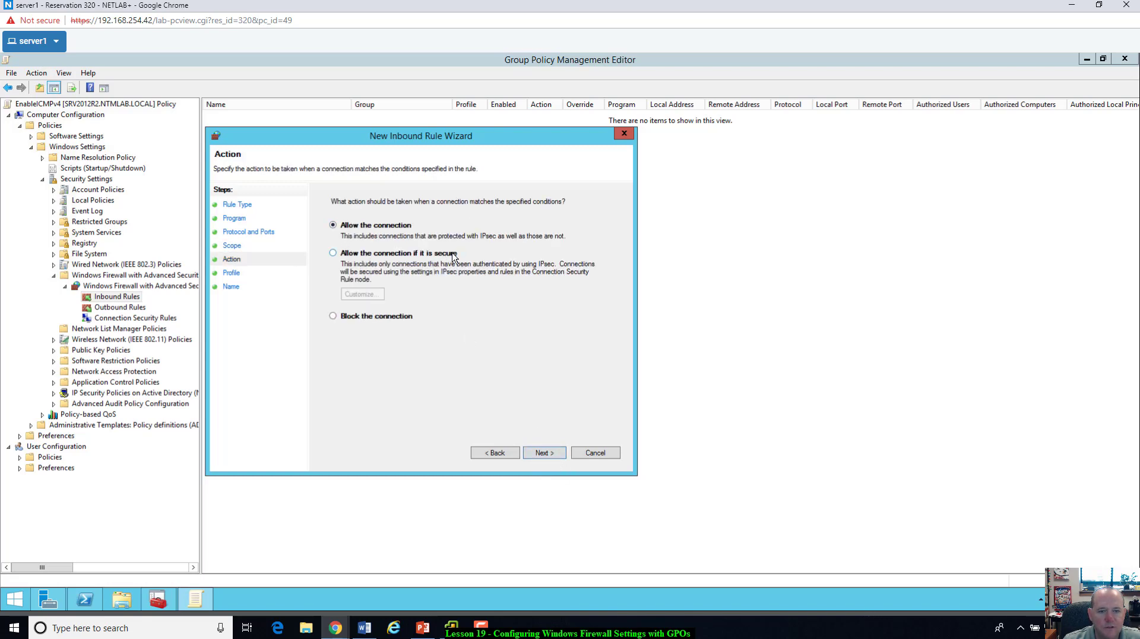
pyautogui.click(544, 453)
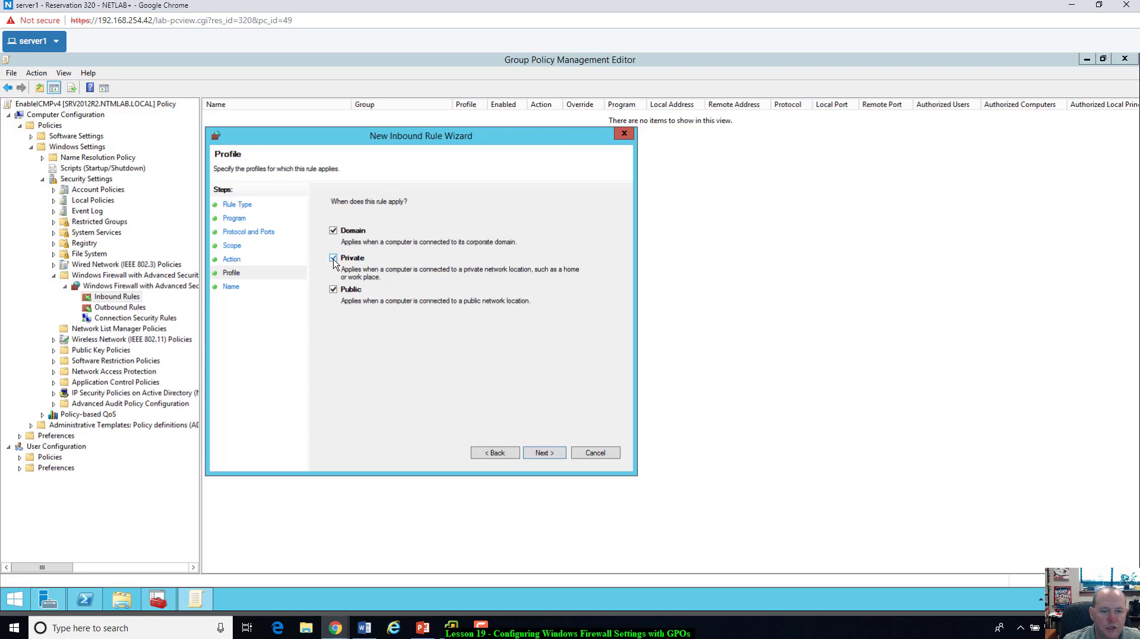
pyautogui.click(333, 290)
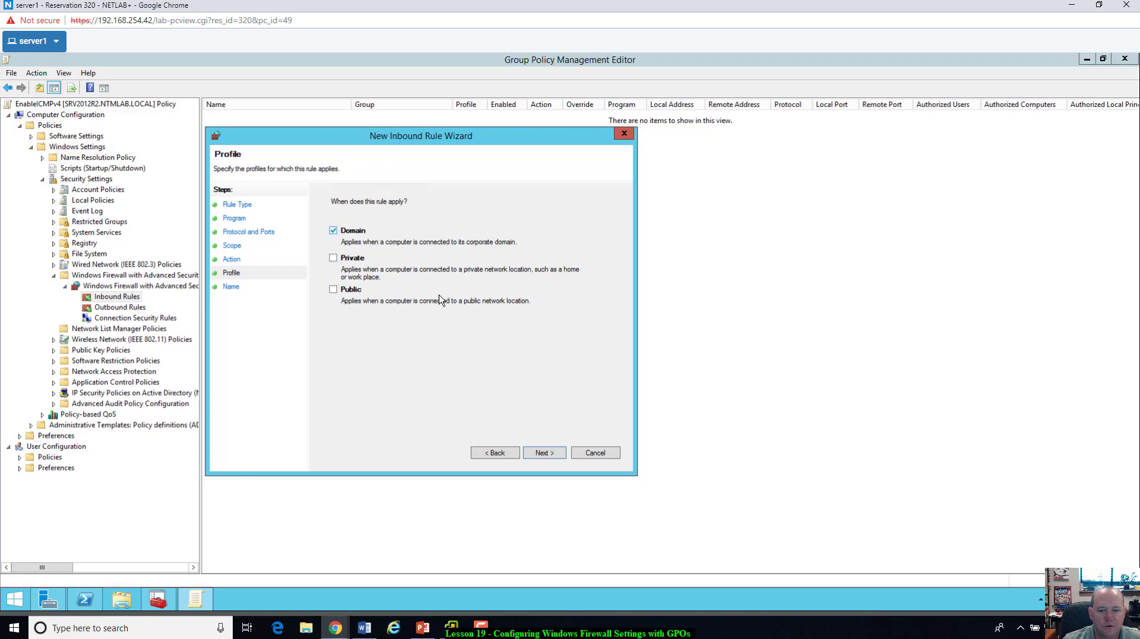
pyautogui.click(544, 455)
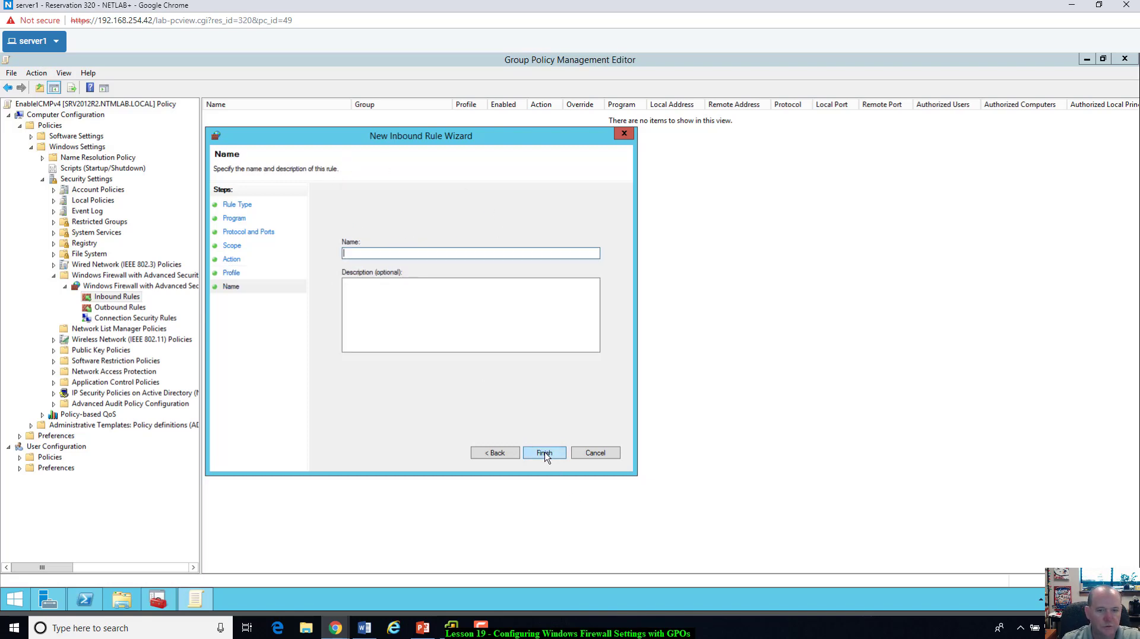
pyautogui.write('Allow')
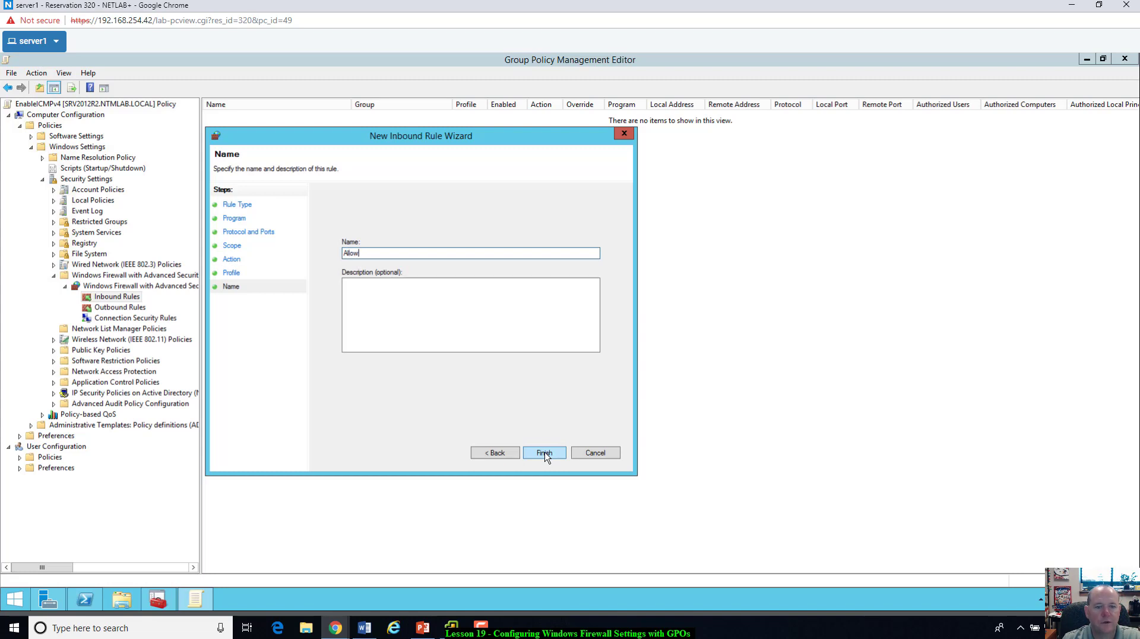
pyautogui.write('ICMPv4')
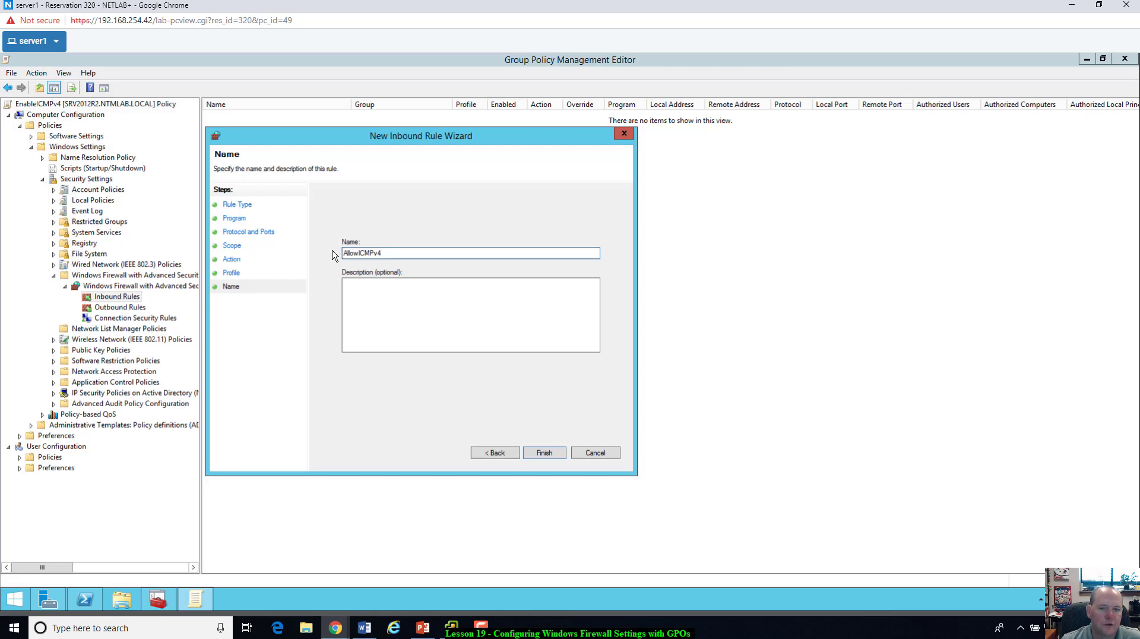
pyautogui.click(542, 455)
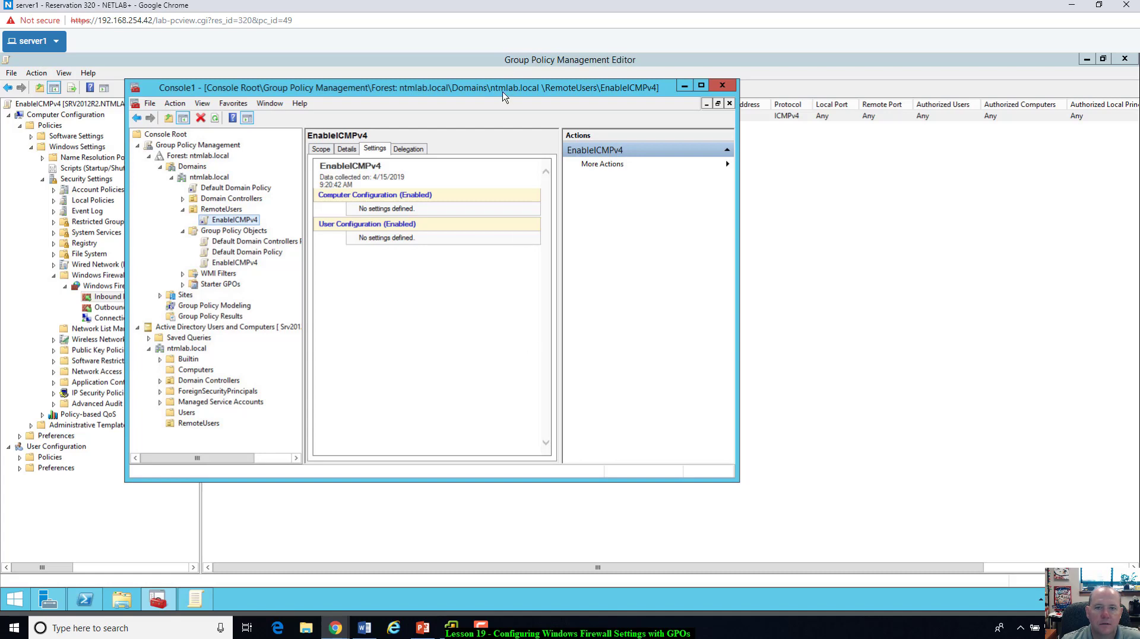
# Step: Select the AllowICMPv4 rule, scroll across its columns, and restore down the editor window
pyautogui.moveTo(503, 91); pyautogui.dragTo(585, 214)
pyautogui.click(593, 153)
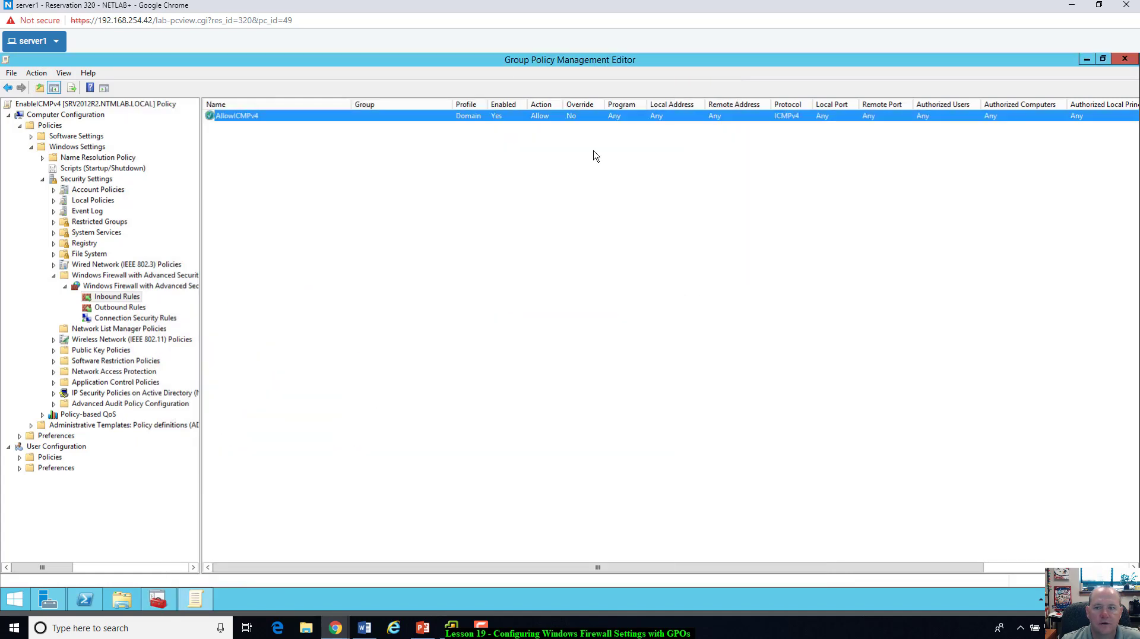
pyautogui.click(251, 118)
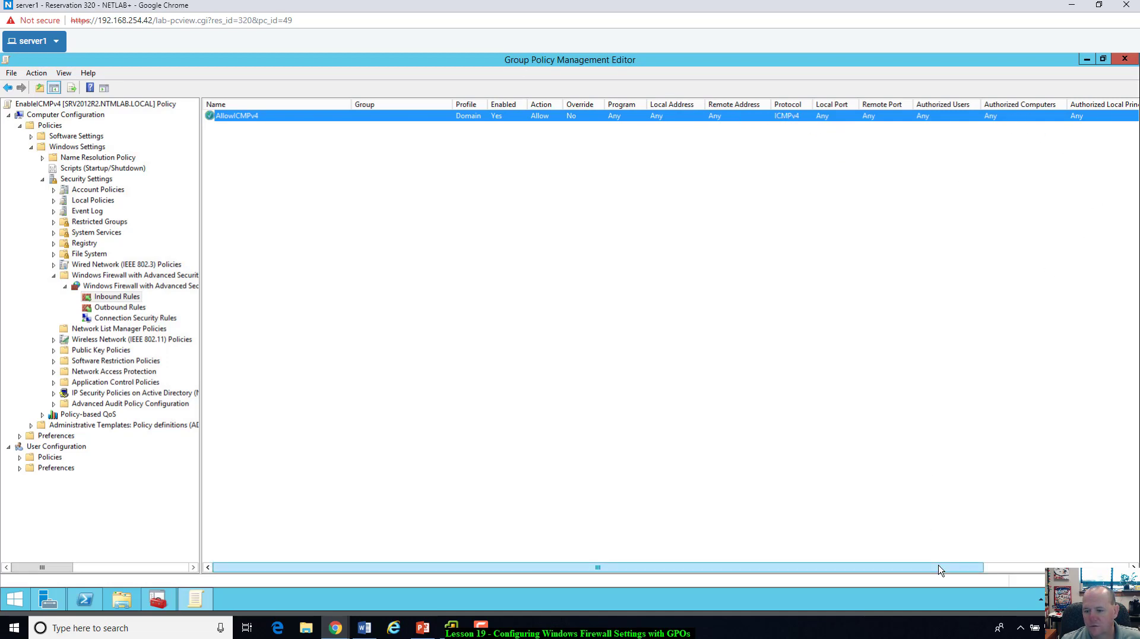
pyautogui.click(1026, 567)
pyautogui.moveTo(1026, 567); pyautogui.dragTo(850, 575)
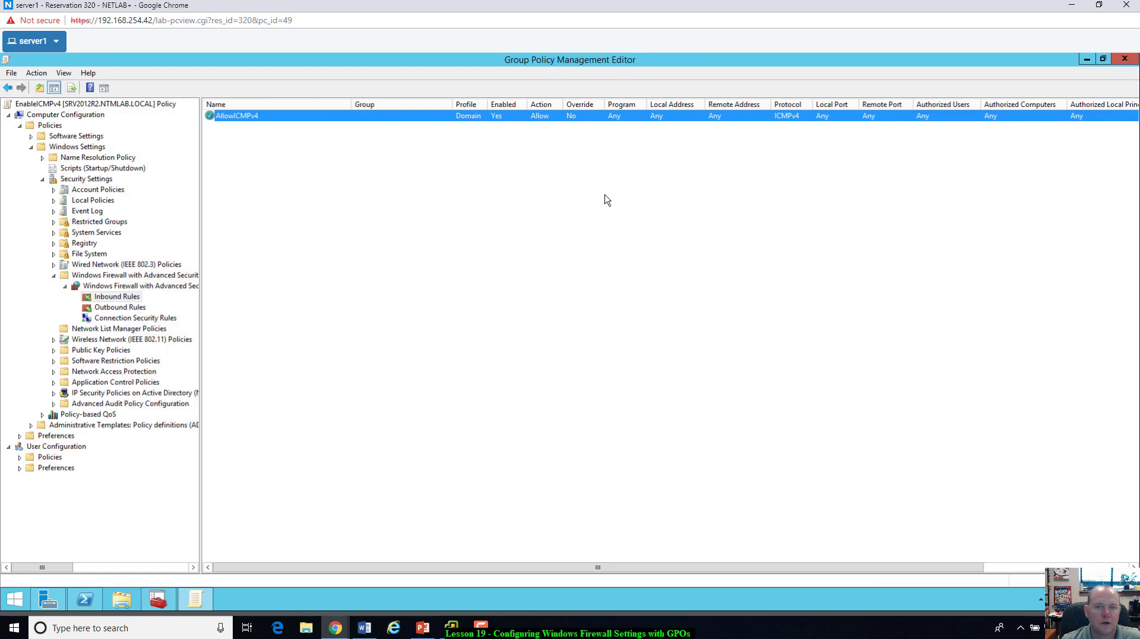
pyautogui.click(1102, 59)
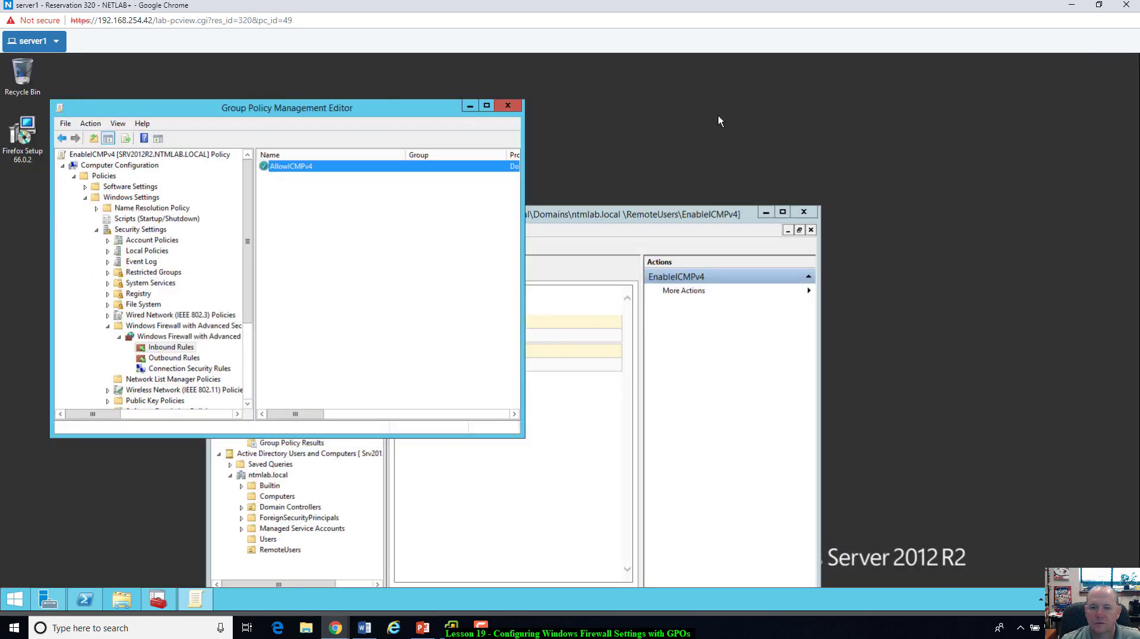
# Step: Open the EnableICMPv4 link under RemoteUsers in Console1, dismissing the IE and GPMC prompts
pyautogui.click(653, 219)
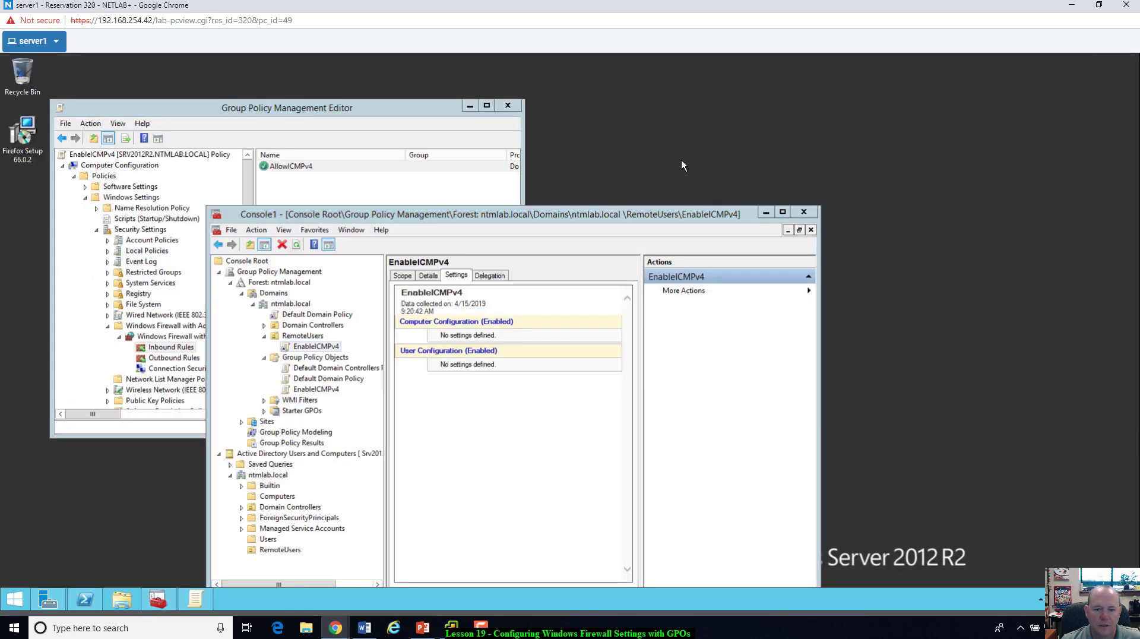
pyautogui.moveTo(427, 218); pyautogui.dragTo(638, 110)
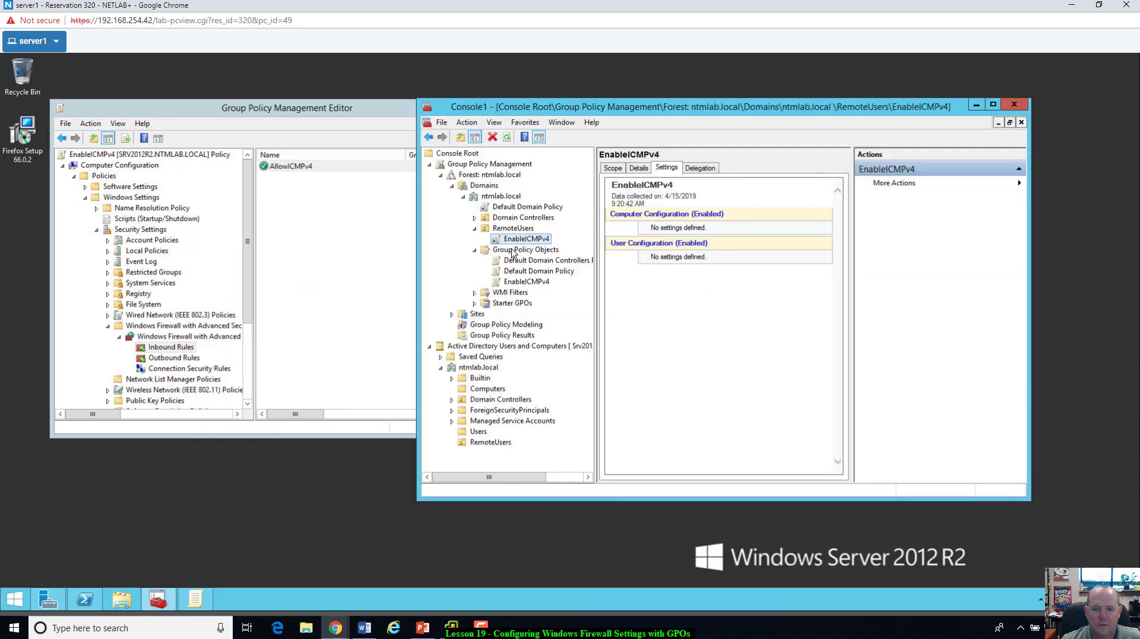
pyautogui.click(513, 229)
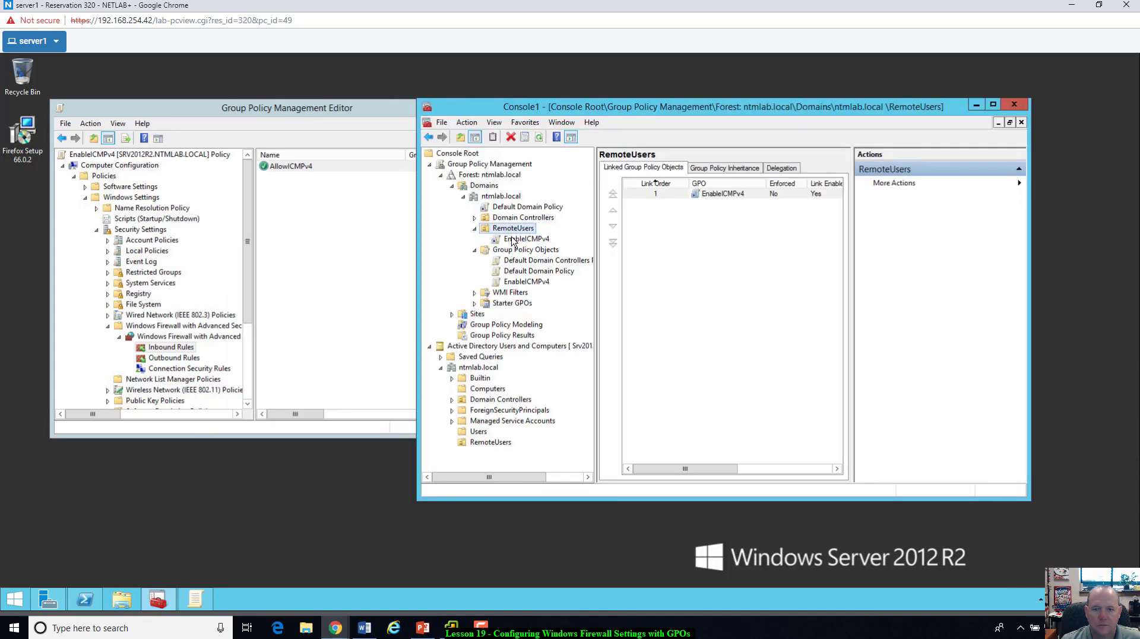
pyautogui.click(512, 240)
pyautogui.click(821, 320)
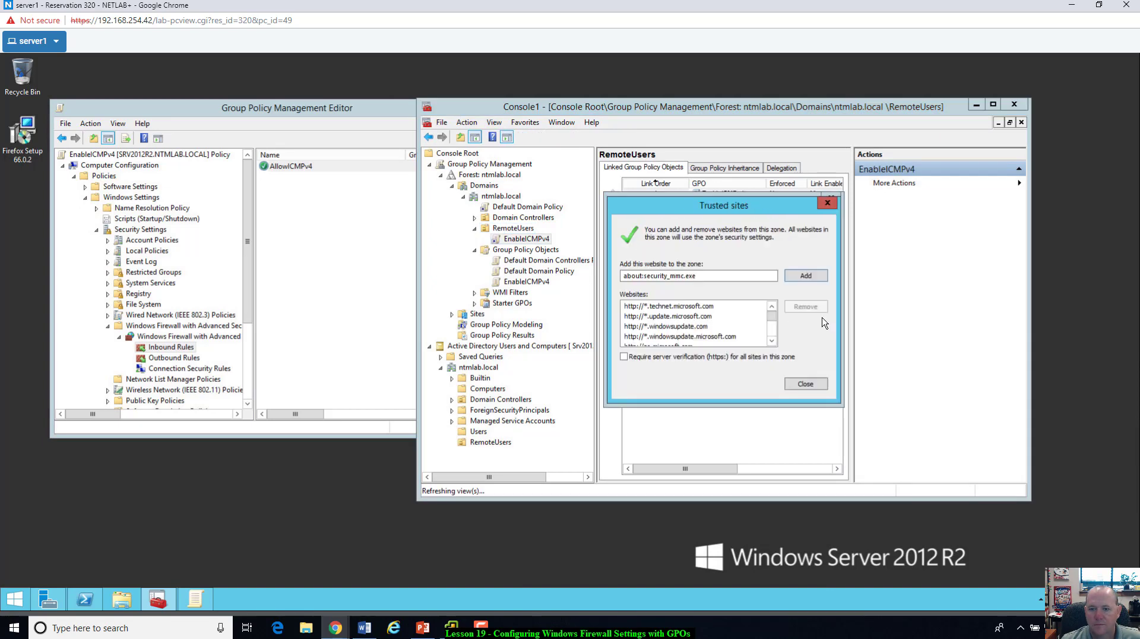
pyautogui.click(827, 203)
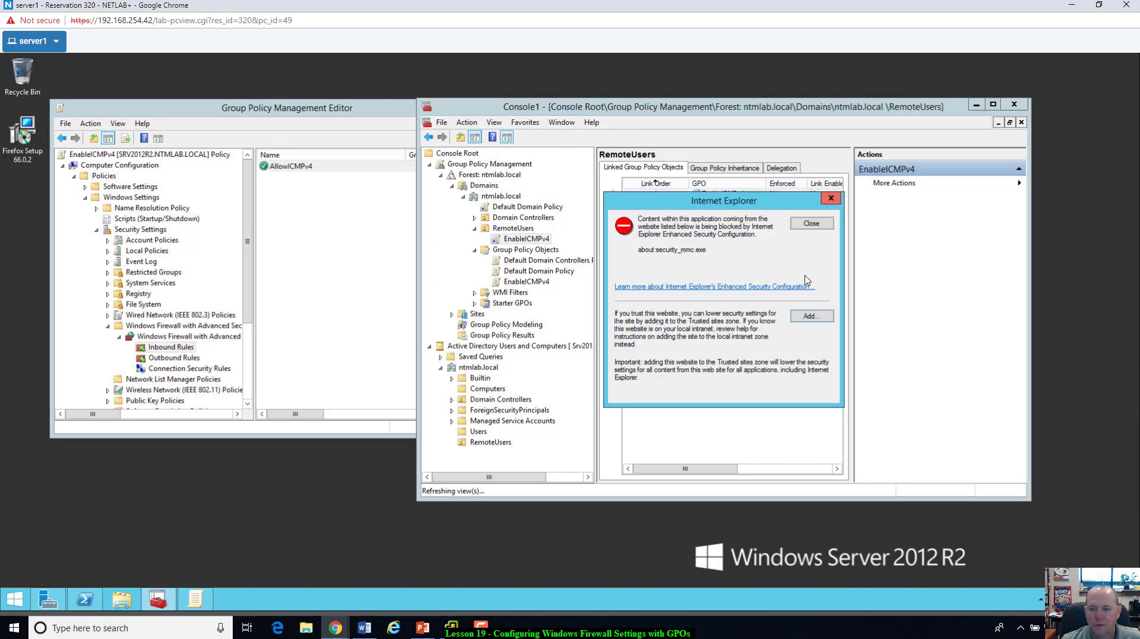
pyautogui.click(811, 225)
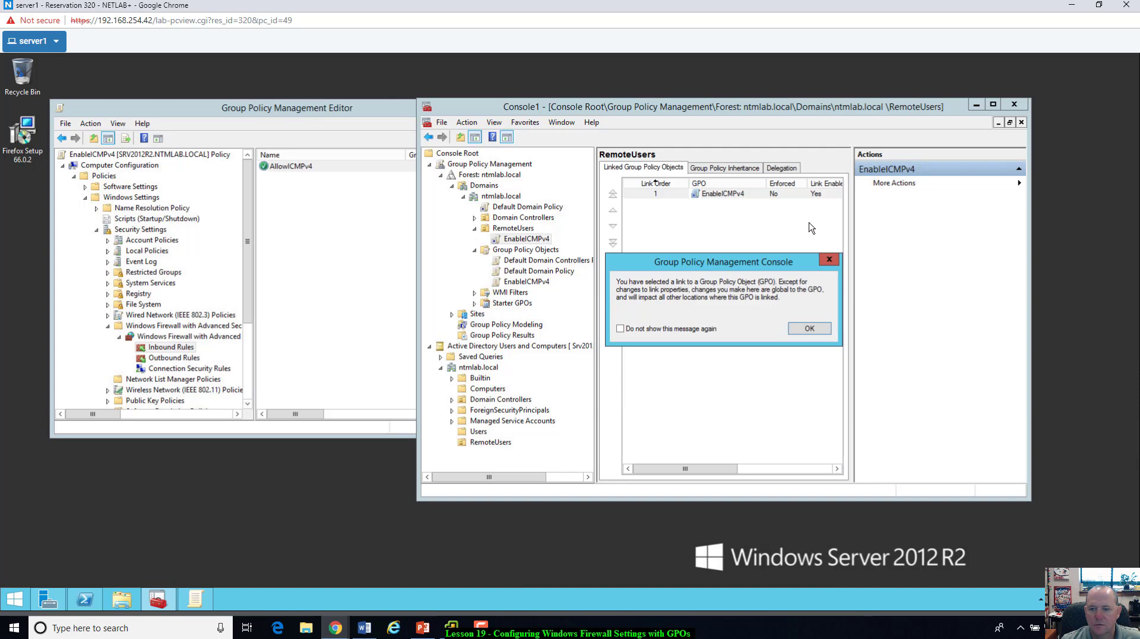
pyautogui.click(808, 330)
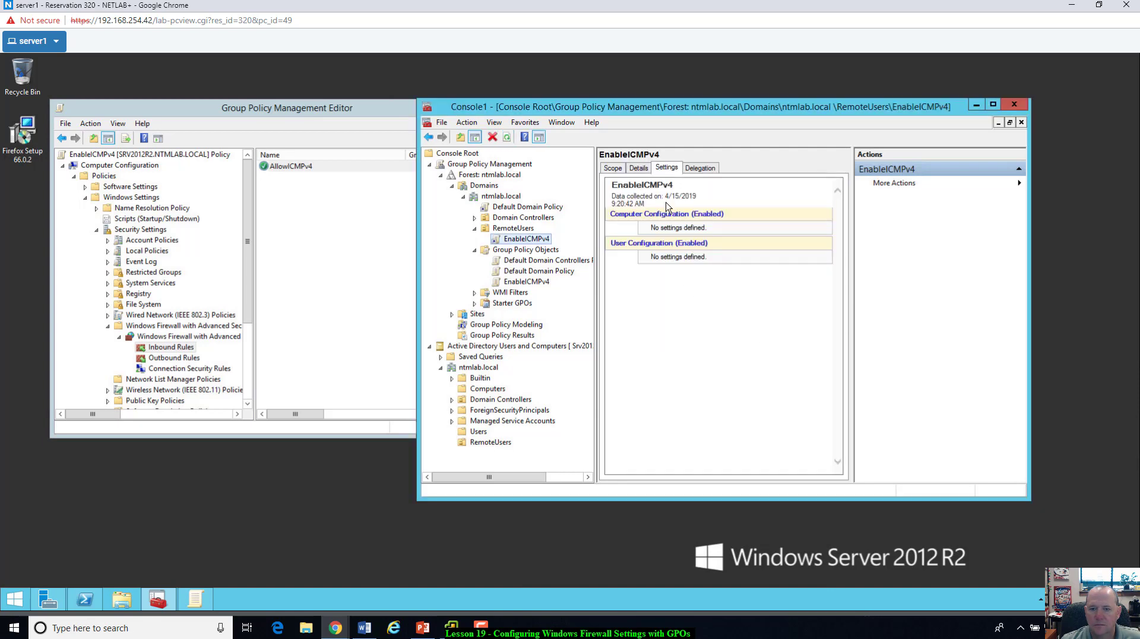
# Step: Review the EnableICMPv4 GPO's Details, Settings and Delegation tabs
pyautogui.click(628, 248)
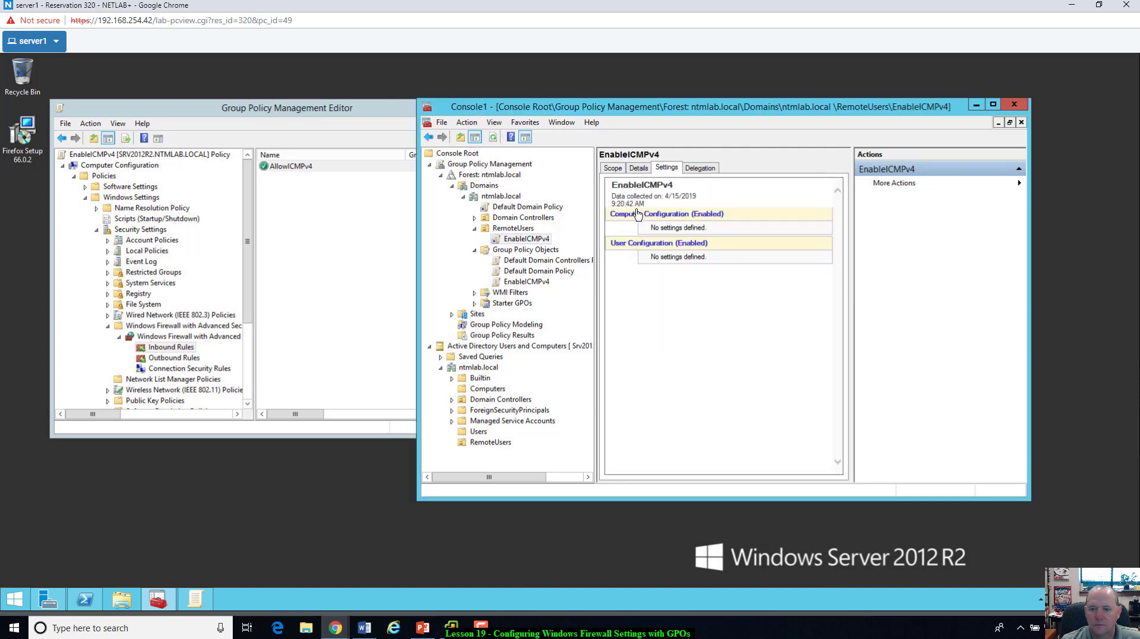
pyautogui.click(640, 170)
pyautogui.click(670, 173)
pyautogui.click(693, 172)
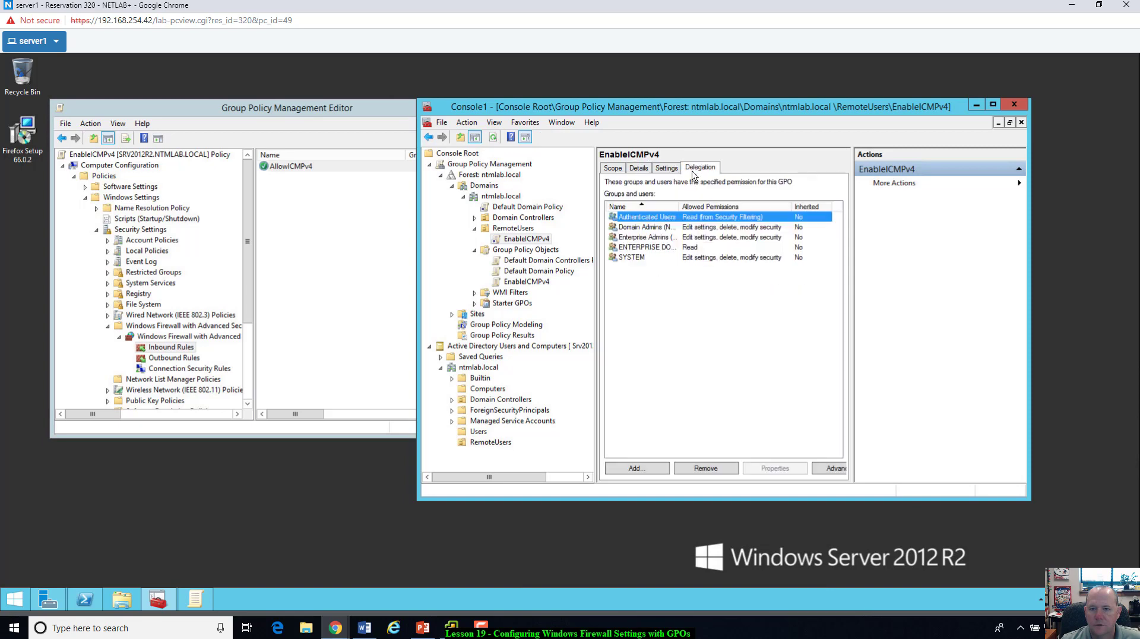
pyautogui.click(671, 169)
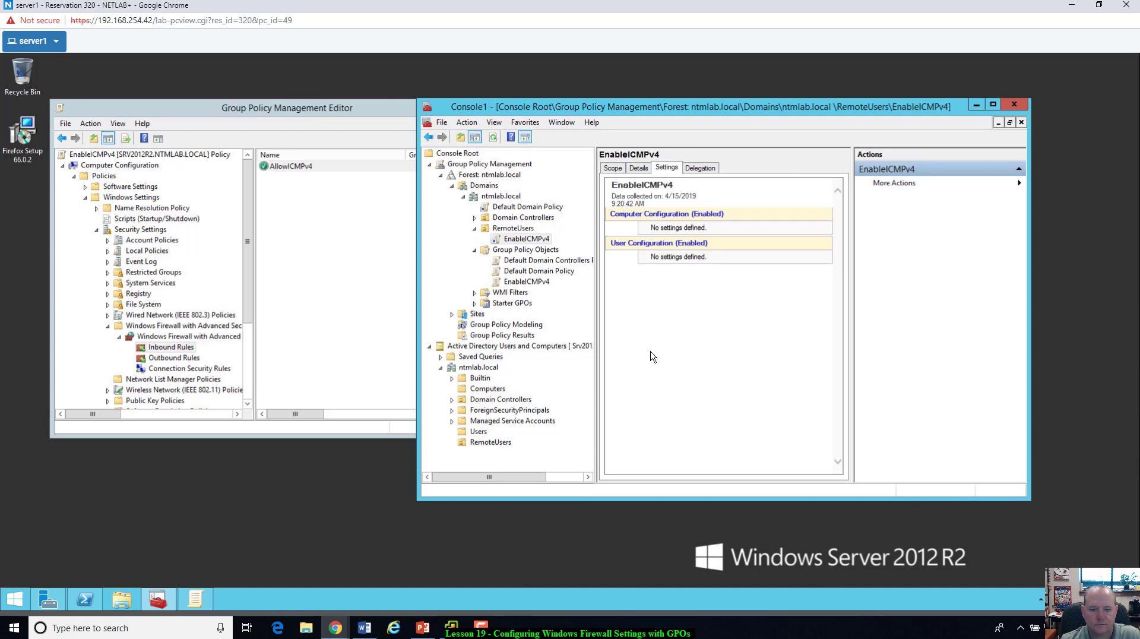
# Step: Scroll the EnableICMPv4 report showing the AllowICMPv4 rule, then list RemoteUsers' test user
pyautogui.click(491, 442)
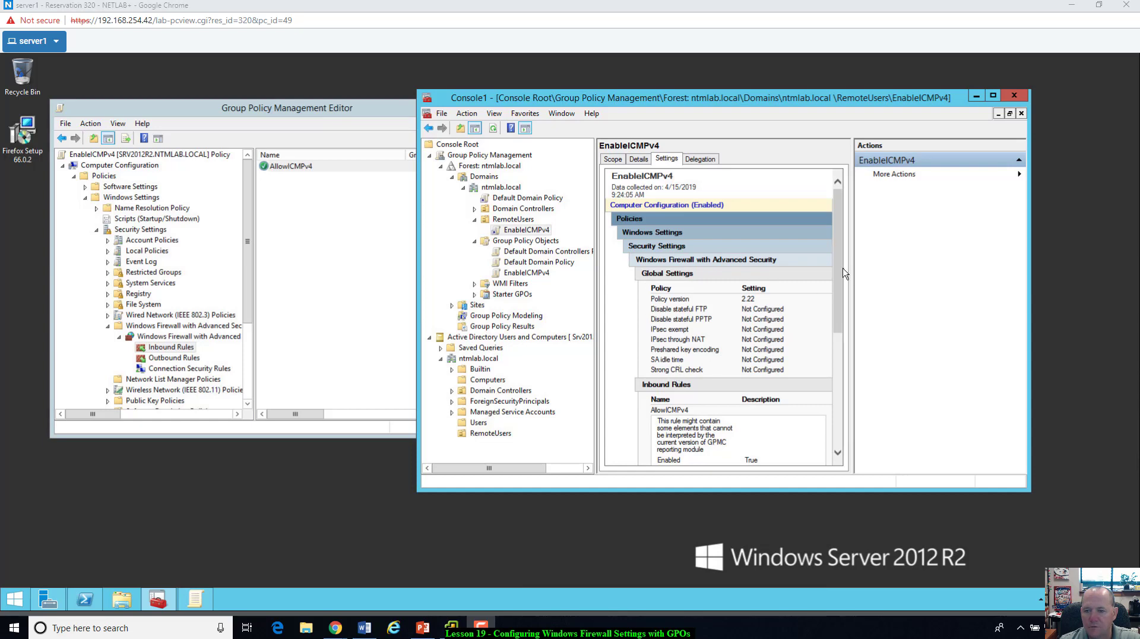
pyautogui.moveTo(838, 291); pyautogui.dragTo(837, 364)
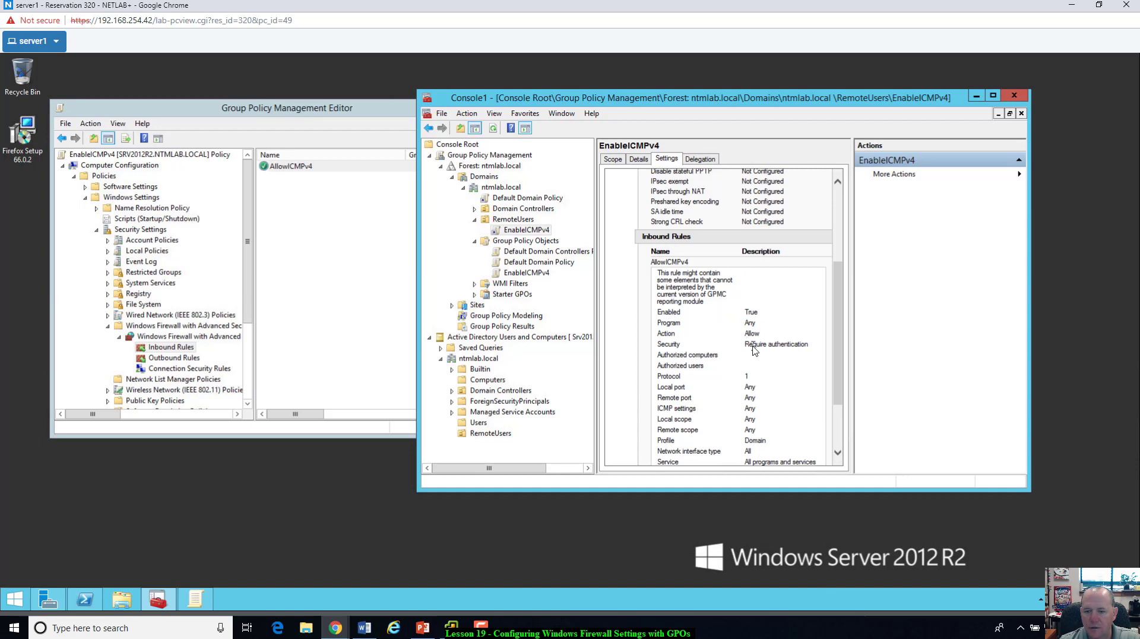
pyautogui.scroll(-3, 753, 351)
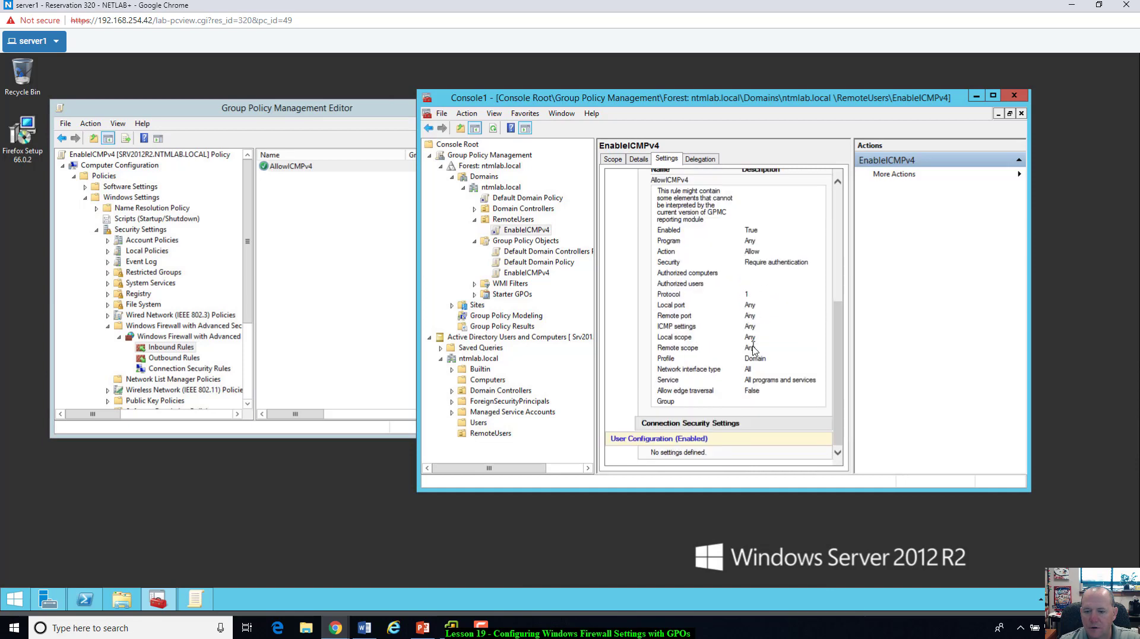
pyautogui.scroll(8, 753, 351)
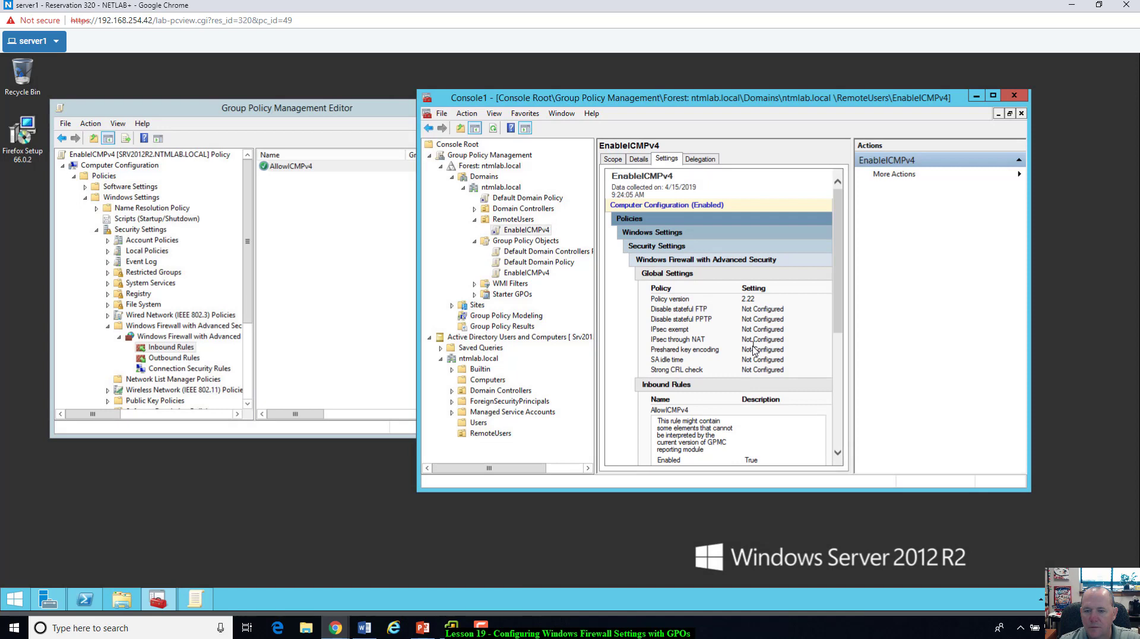
pyautogui.scroll(-2, 753, 351)
pyautogui.scroll(2, 753, 350)
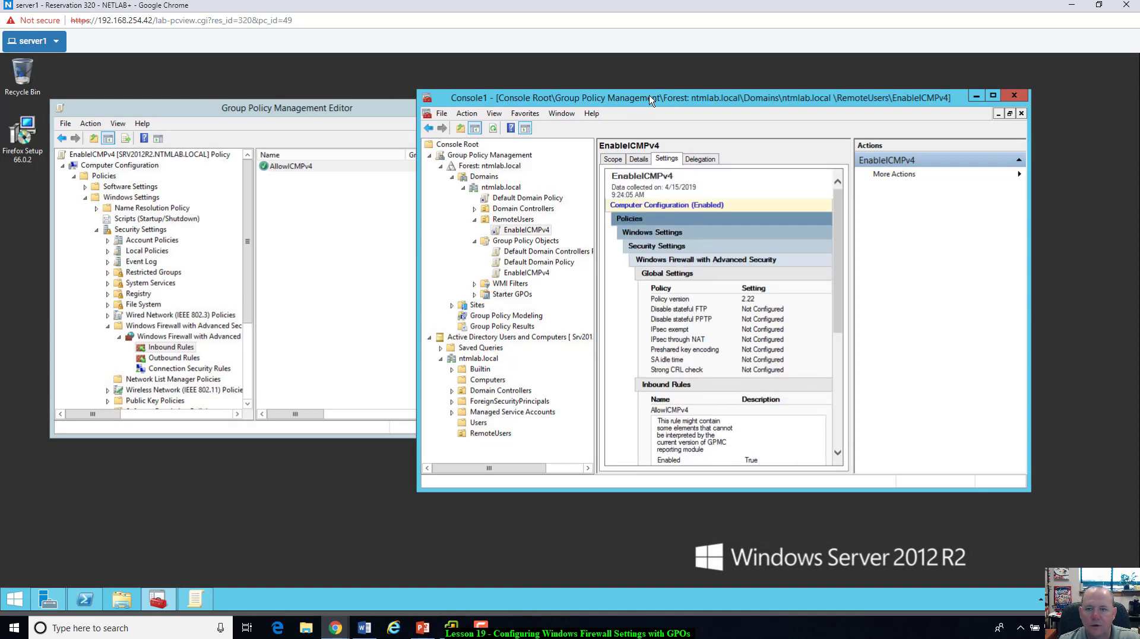
pyautogui.moveTo(645, 98); pyautogui.dragTo(650, 97)
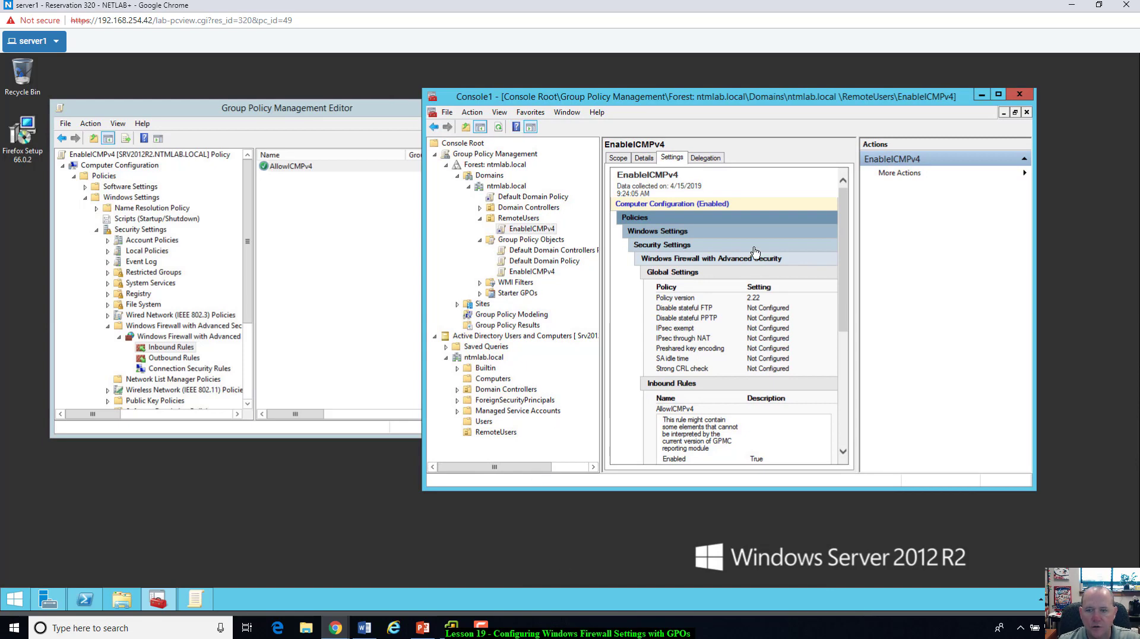
pyautogui.click(491, 432)
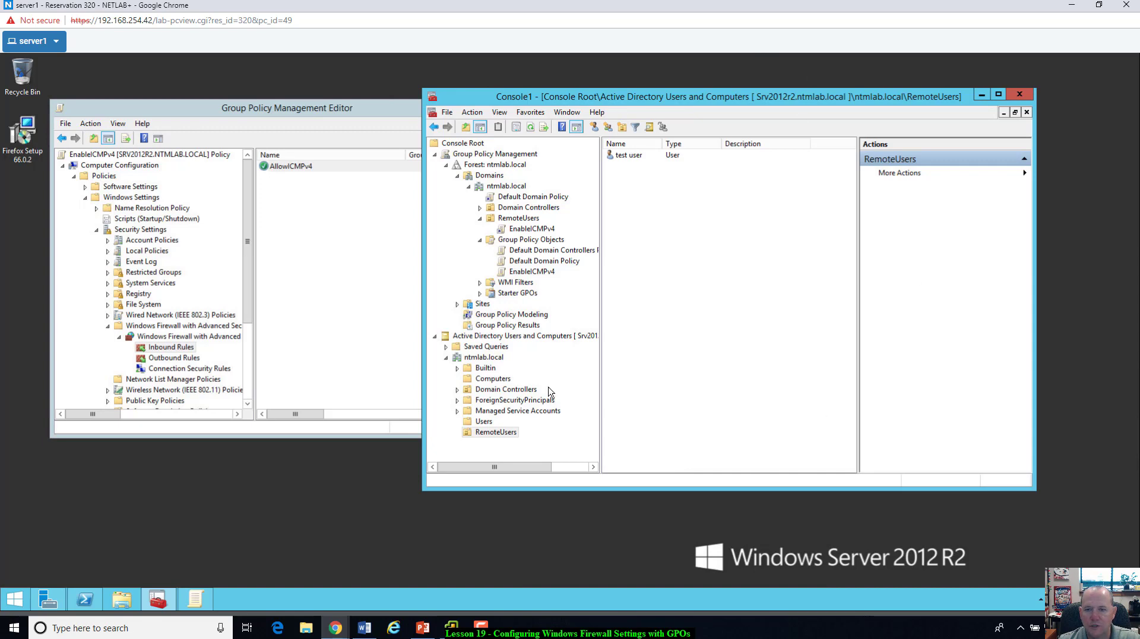
# Step: Select RemoteUsers, move Console1 aside, and switch to the client1 remote console window
pyautogui.click(490, 434)
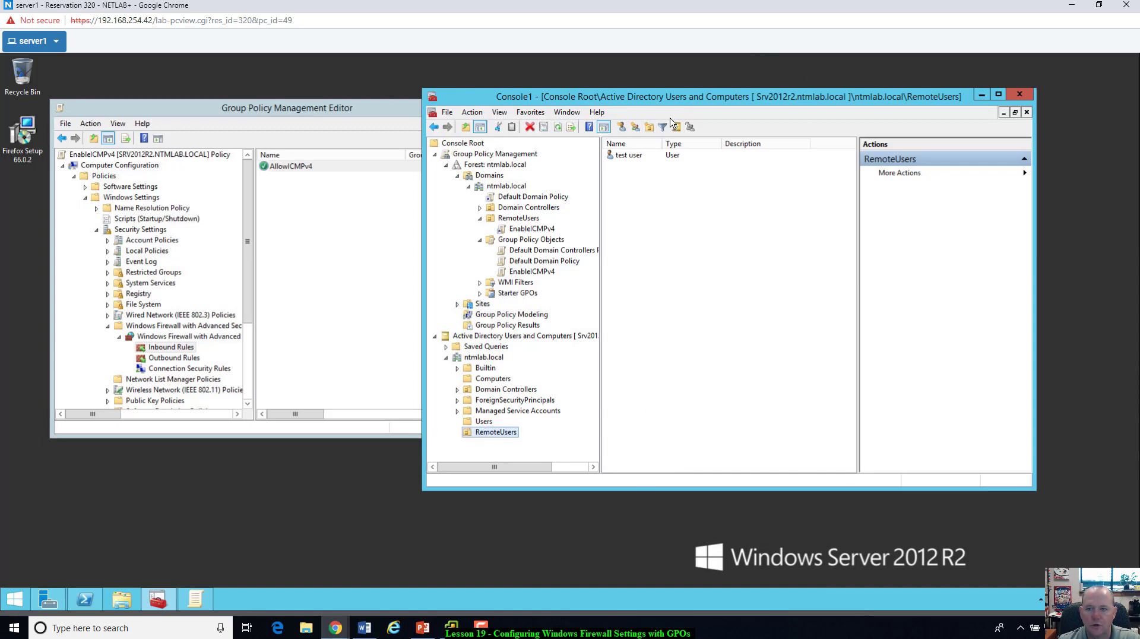
pyautogui.moveTo(682, 101); pyautogui.dragTo(701, 106)
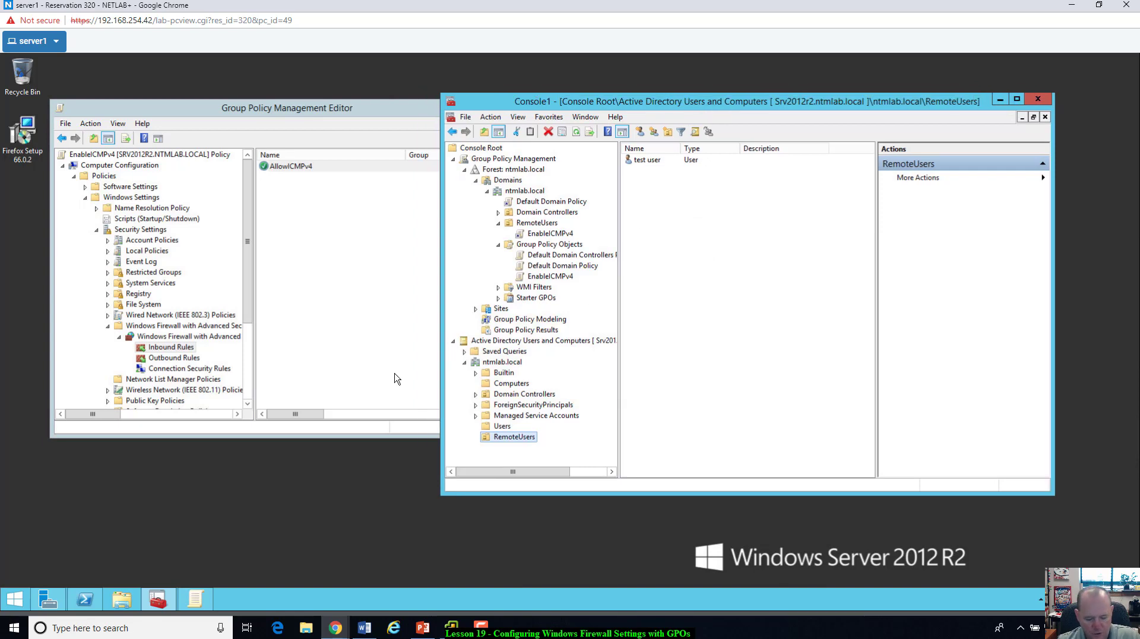
pyautogui.hotkey('alt', 'Tab')
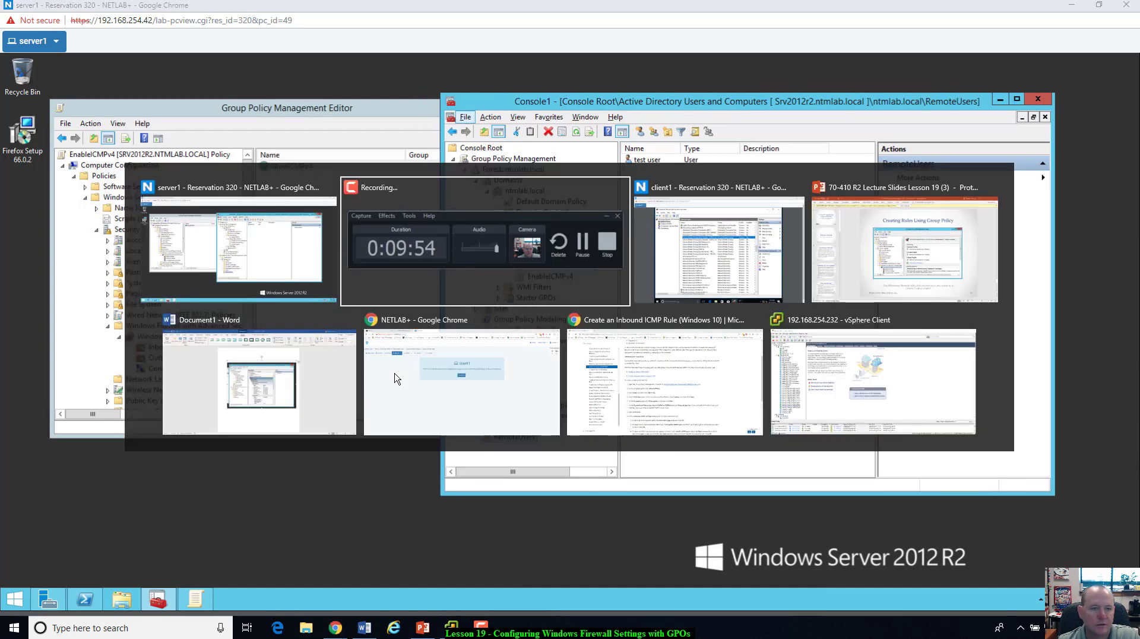
pyautogui.hotkey('alt', 'Tab')
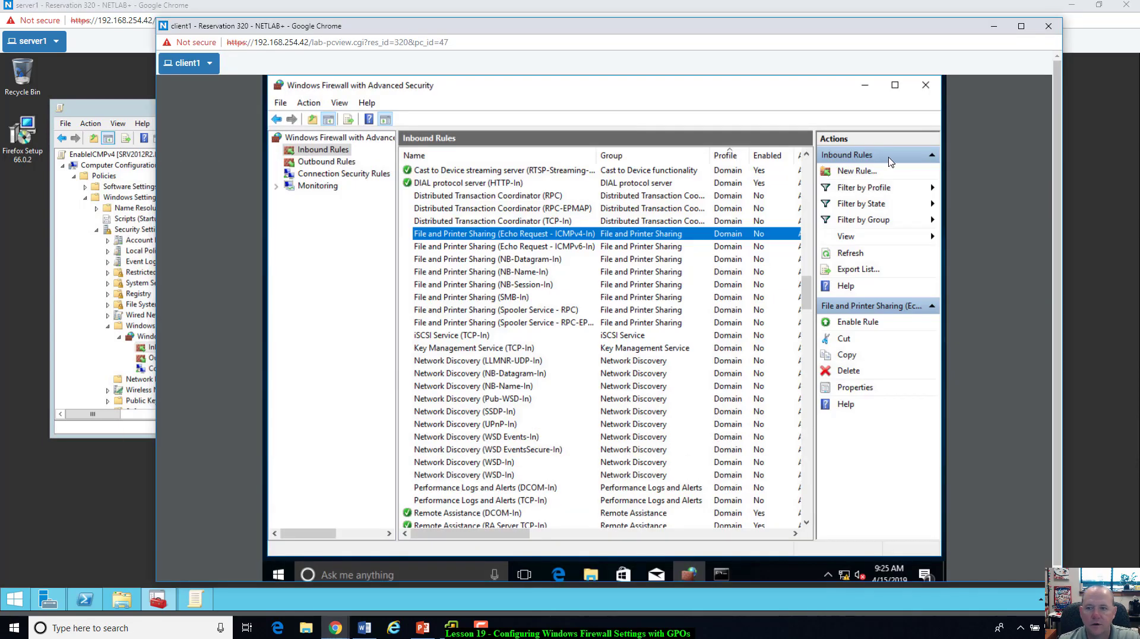
# Step: Run gpupdate /force on client1, correcting the mistyped switch
pyautogui.moveTo(799, 92); pyautogui.dragTo(807, 94)
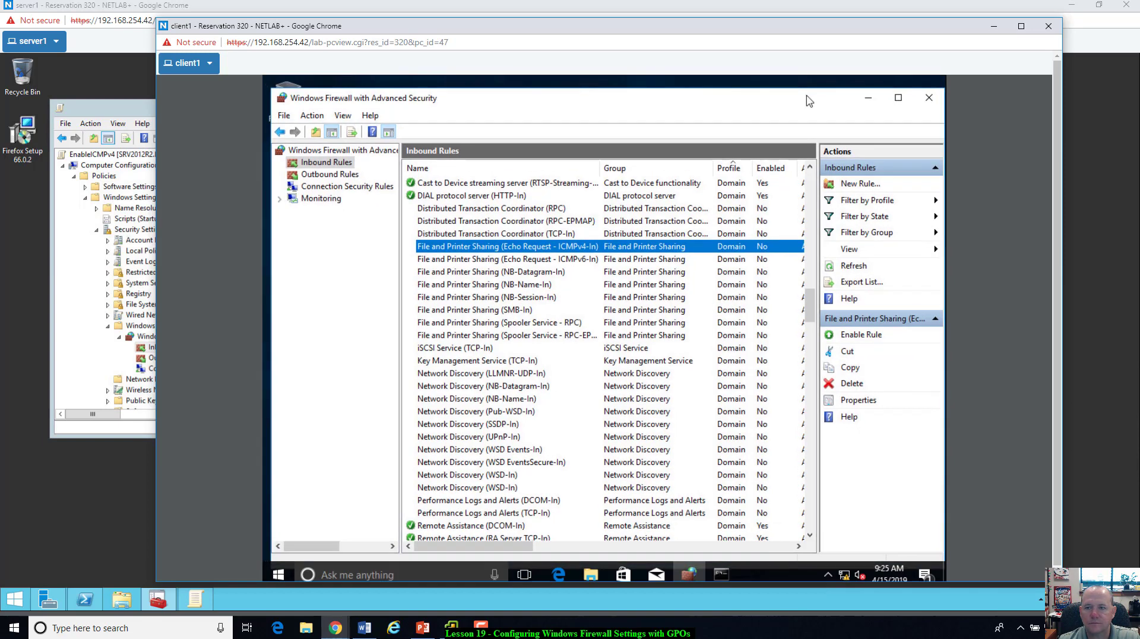
pyautogui.click(452, 575)
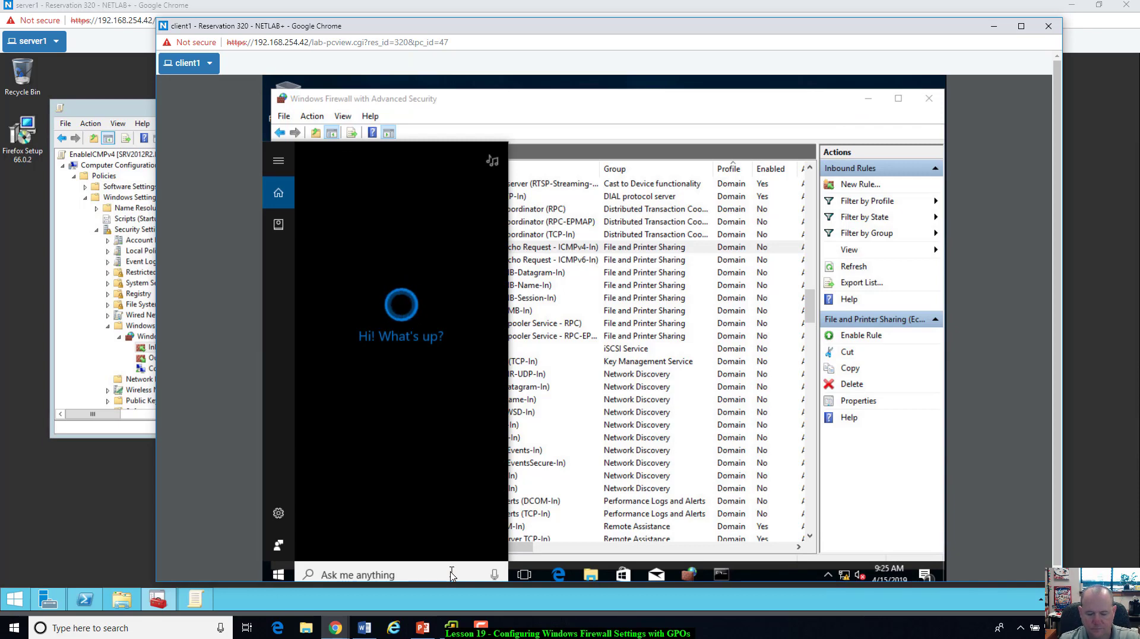
pyautogui.write('gpup')
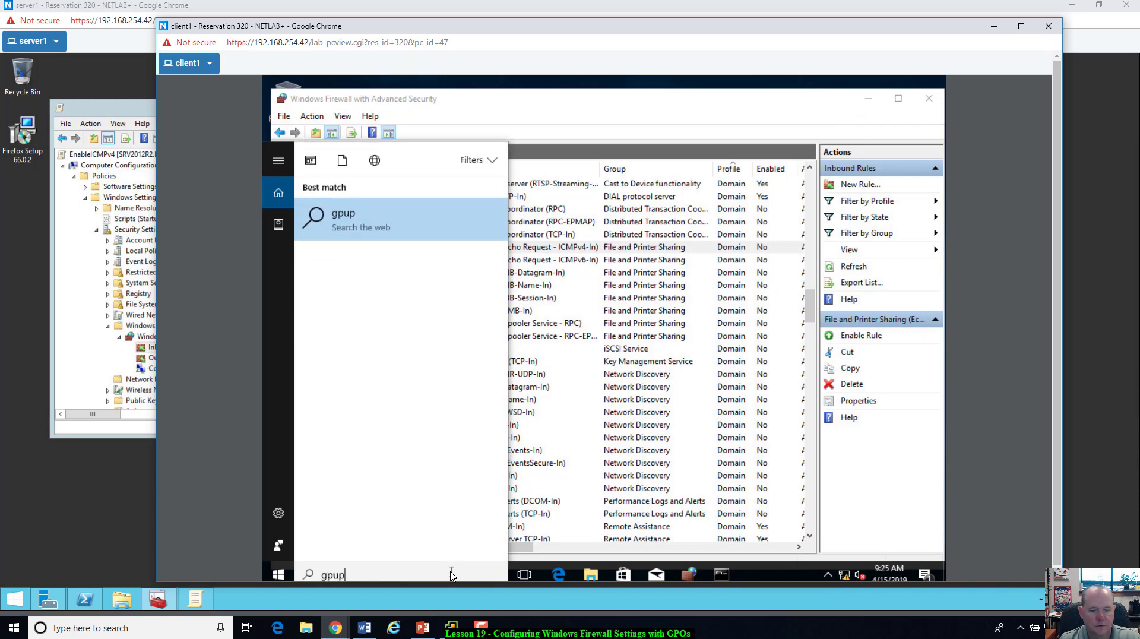
pyautogui.write('date /fro')
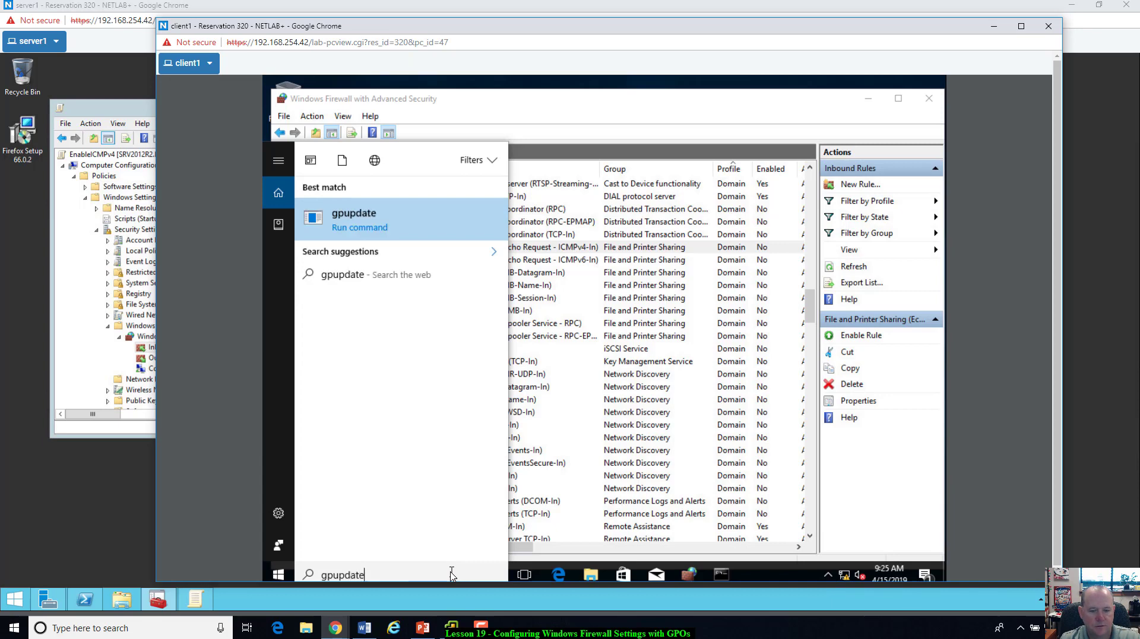
pyautogui.press('BackSpace')
pyautogui.write('orce')
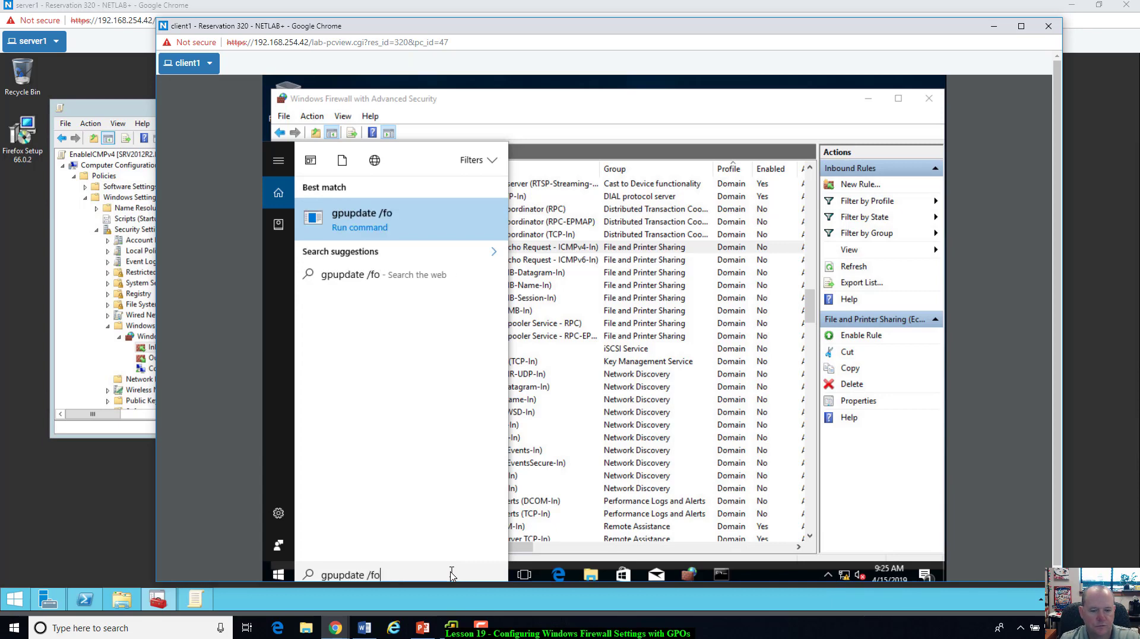
pyautogui.press('Return')
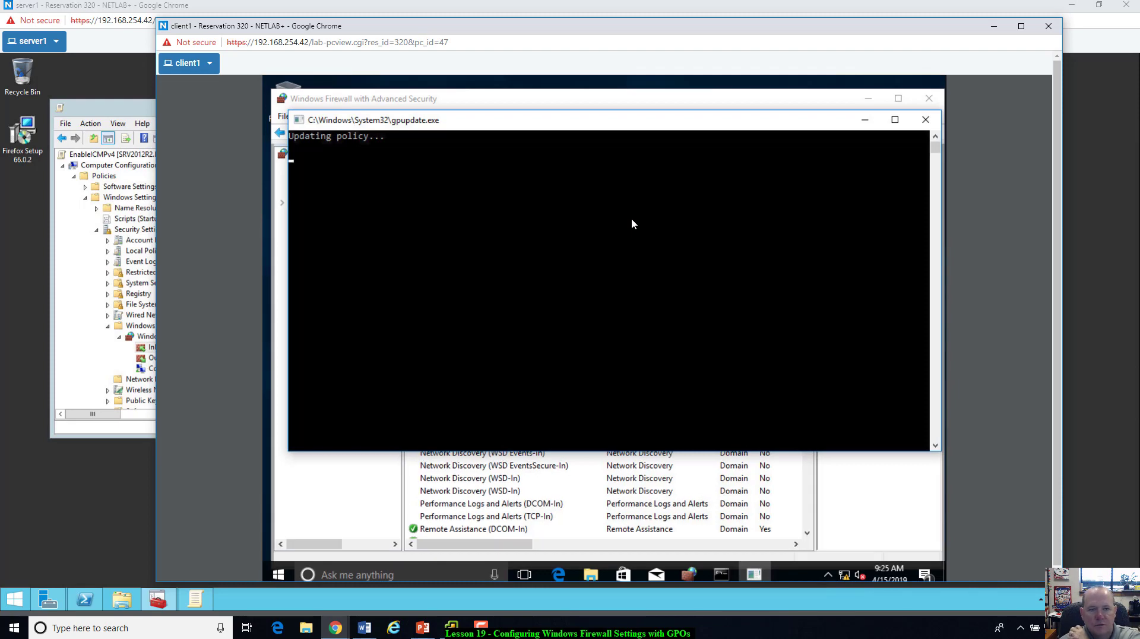
# Step: Minimize the firewall window and bring the administrator Command Prompt forward
pyautogui.click(894, 532)
pyautogui.click(868, 99)
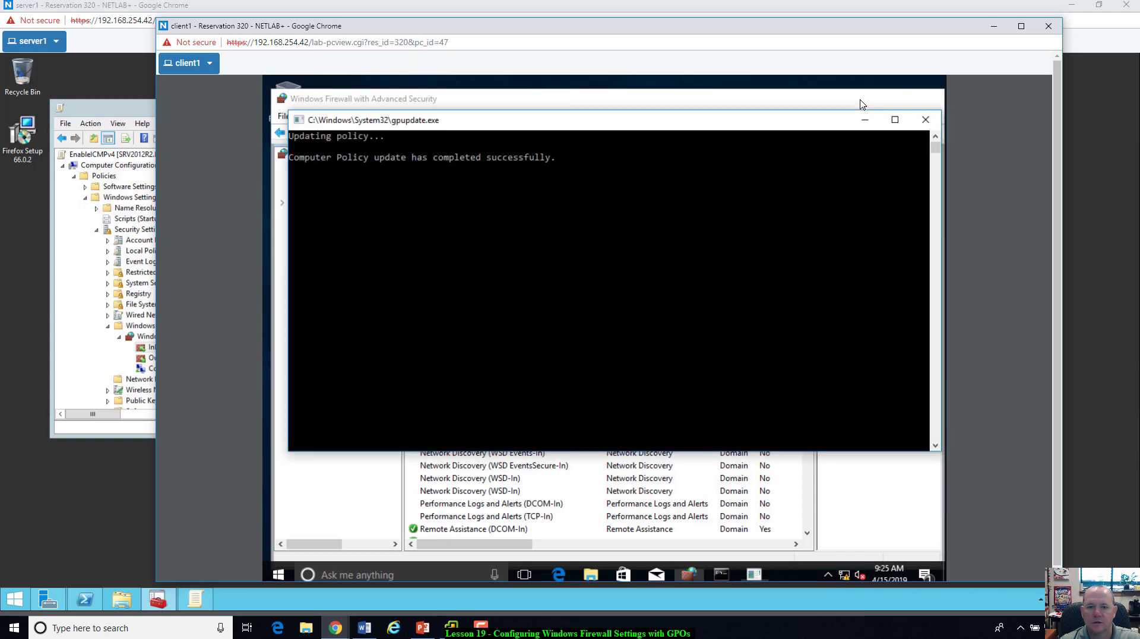
pyautogui.click(738, 497)
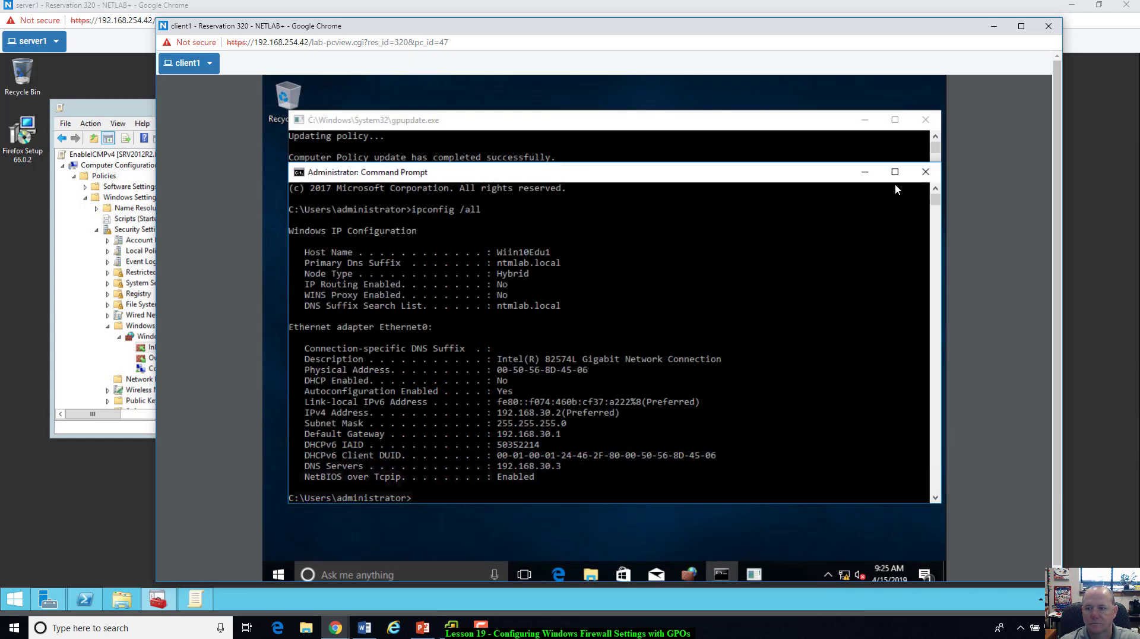
# Step: Minimize Command Prompt, view the Start menu power options without restarting, then open client1's machine options
pyautogui.click(870, 172)
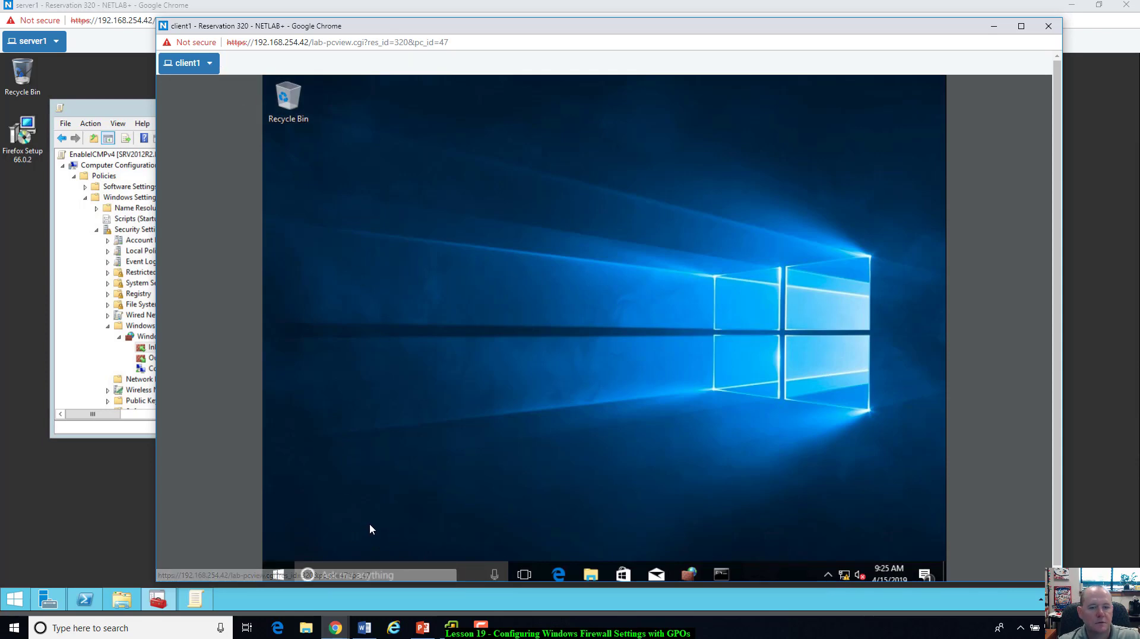
pyautogui.click(277, 574)
pyautogui.click(277, 545)
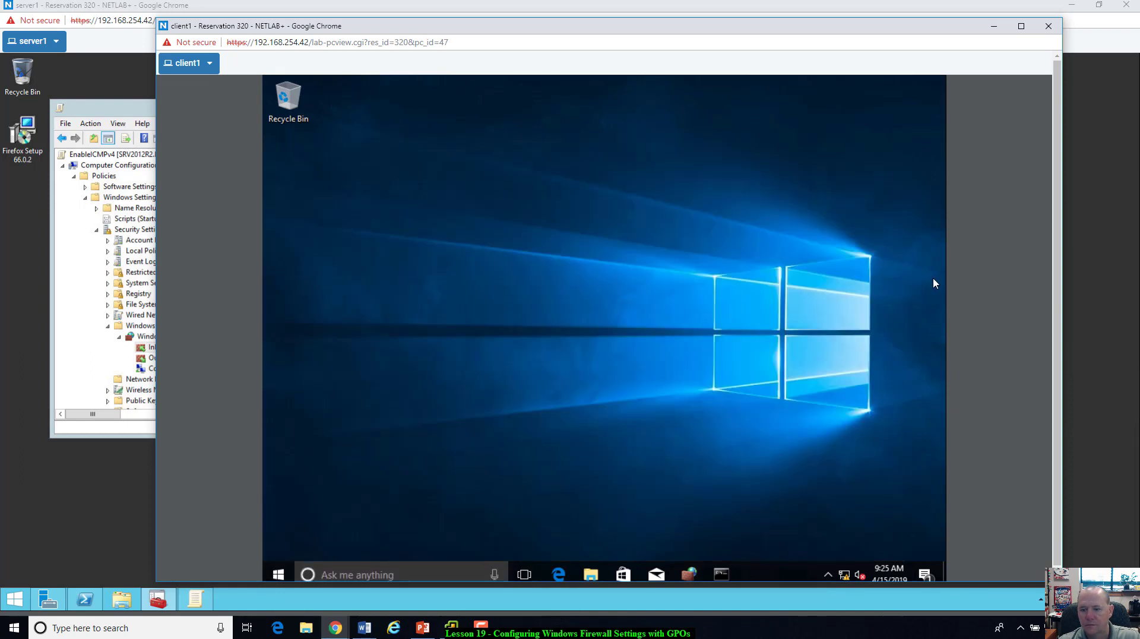
pyautogui.click(937, 283)
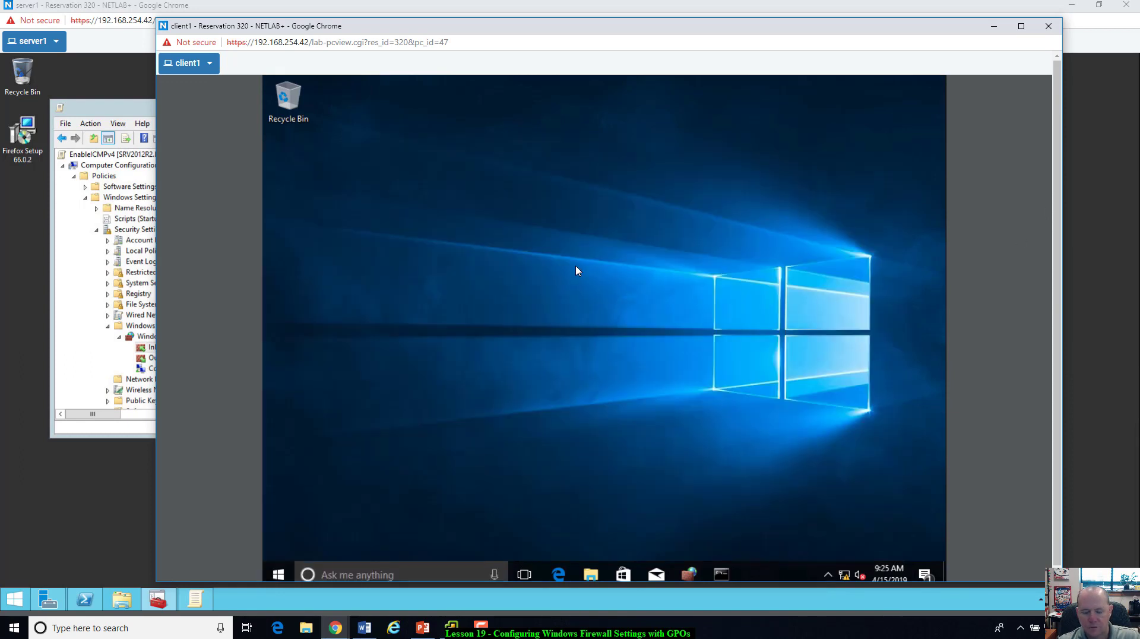
pyautogui.click(209, 64)
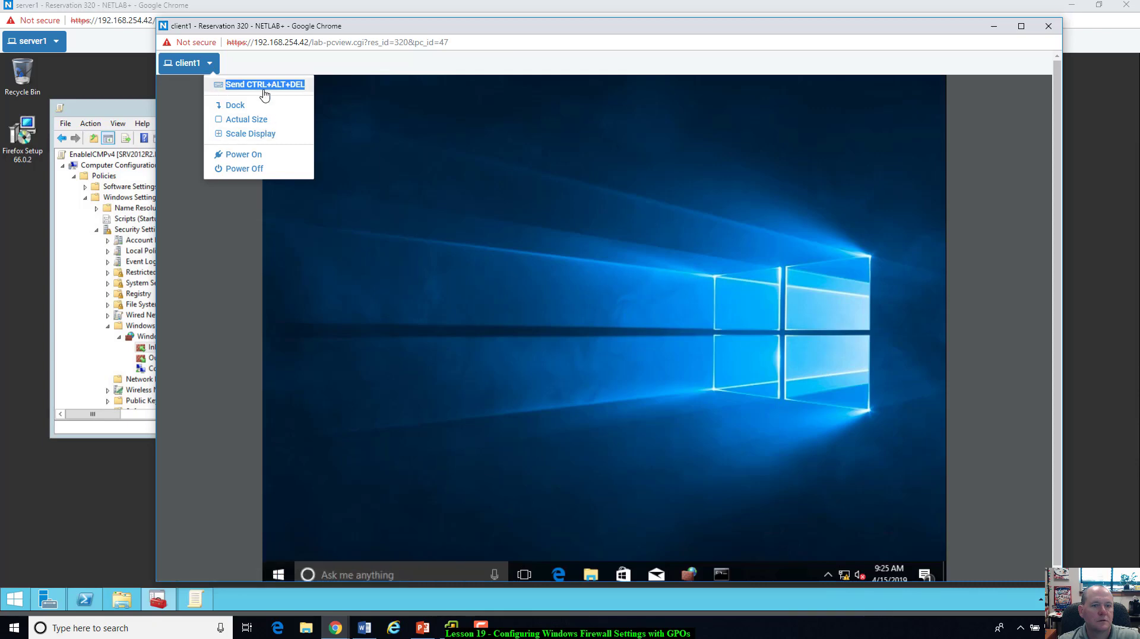
# Step: Sign out of the client1 session through the security screen and dismiss the lock screen
pyautogui.click(264, 86)
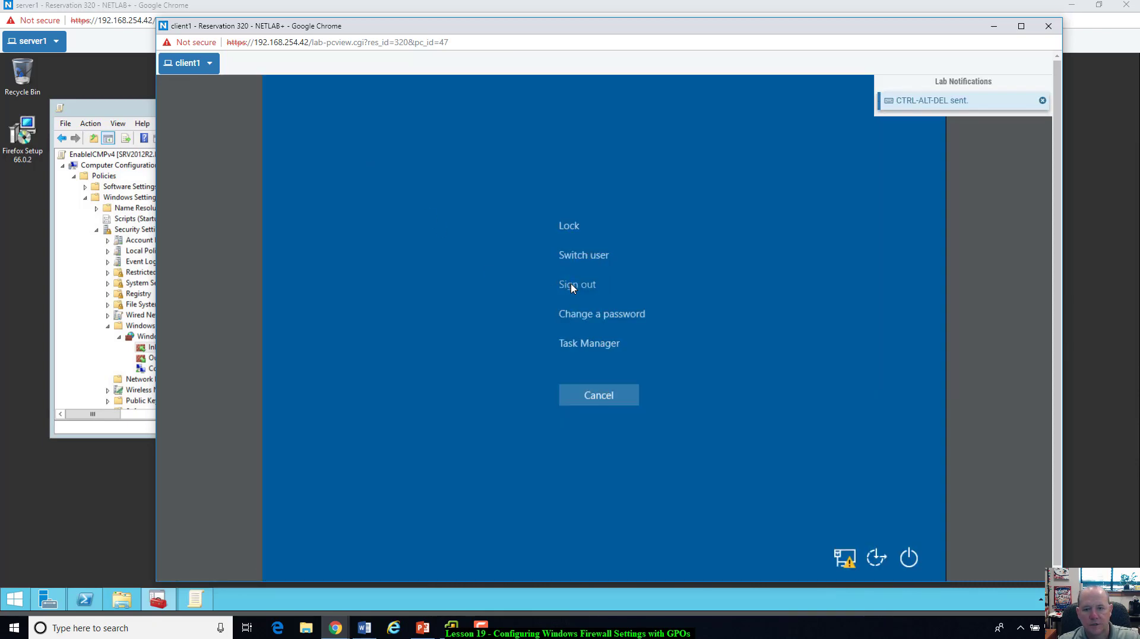
pyautogui.click(571, 283)
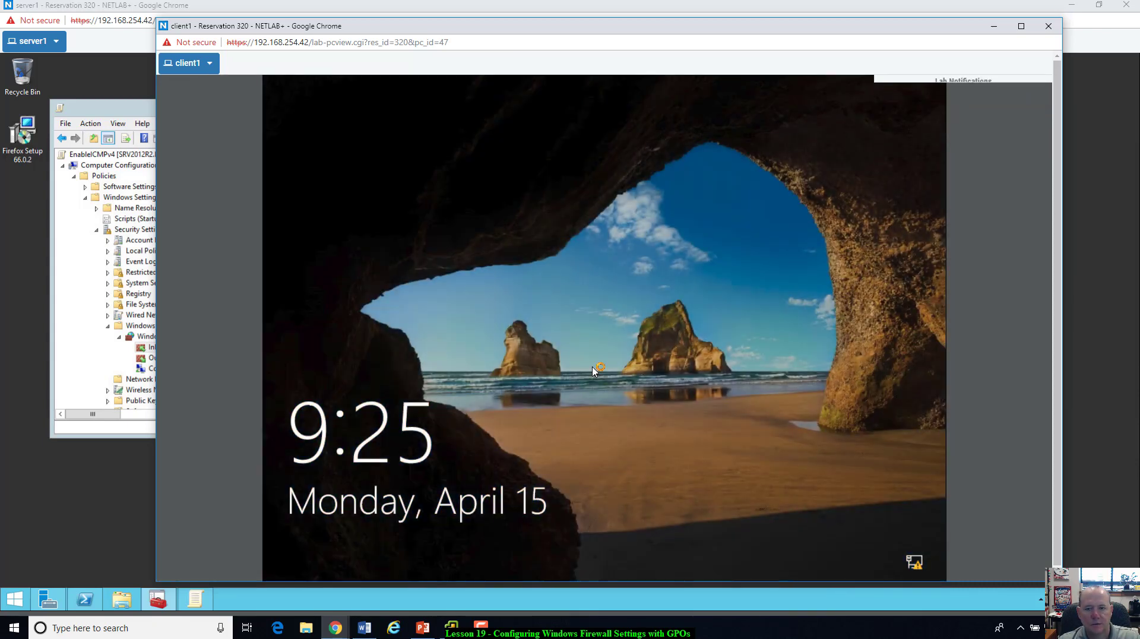
pyautogui.click(595, 370)
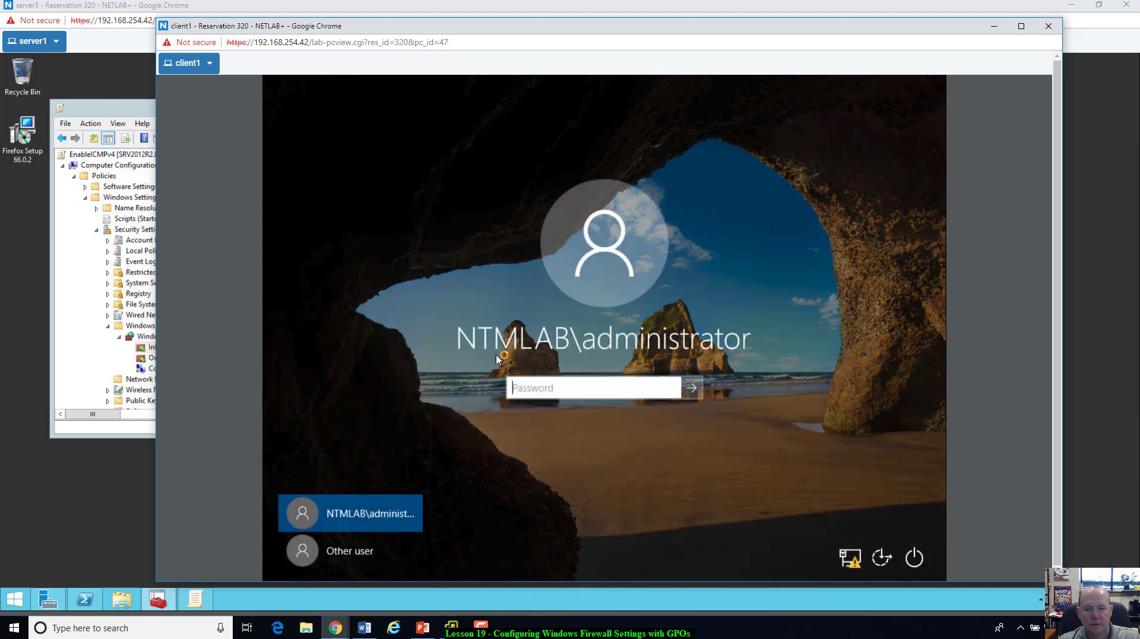
# Step: Sign in as Other user with the test user account name and its password
pyautogui.click(355, 549)
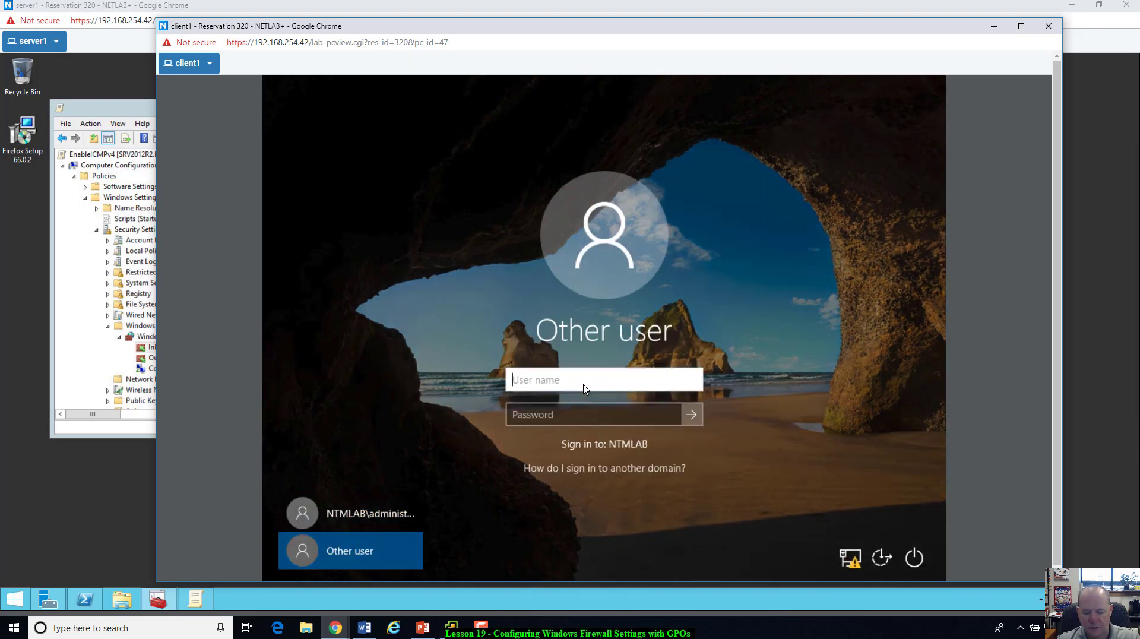
pyautogui.write('testus')
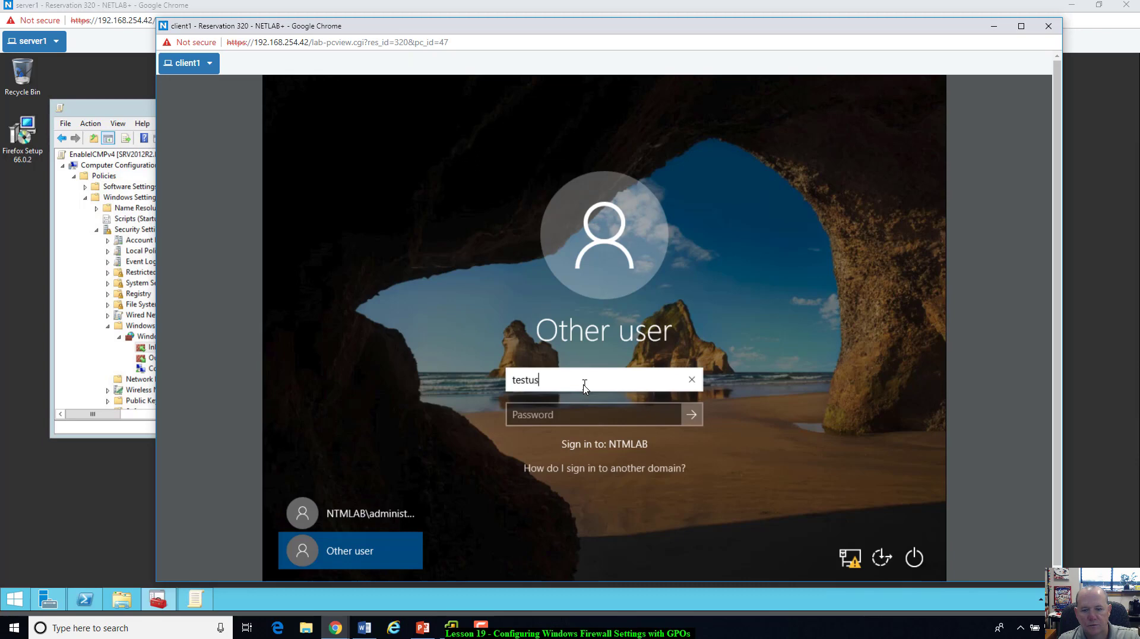
pyautogui.write('wer')
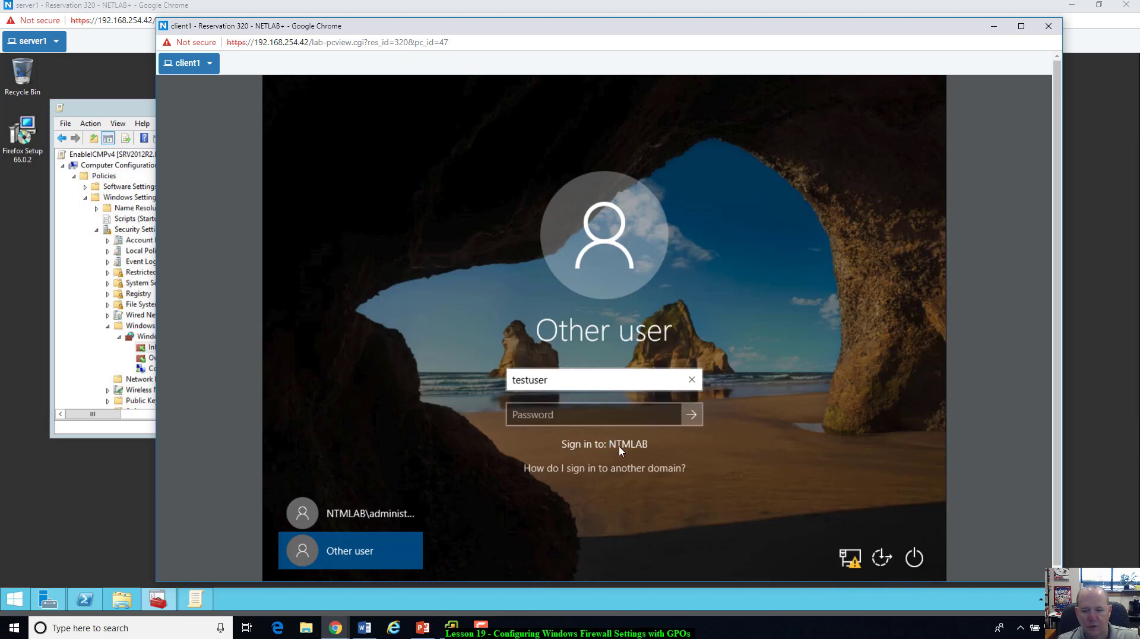
pyautogui.click(580, 415)
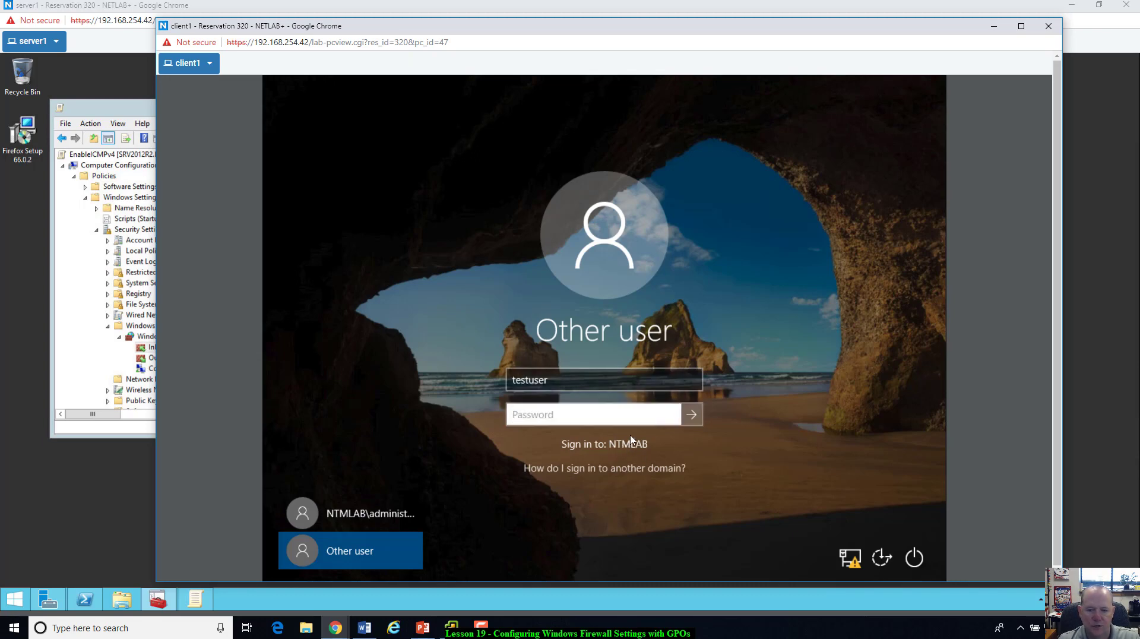
pyautogui.write('Password1')
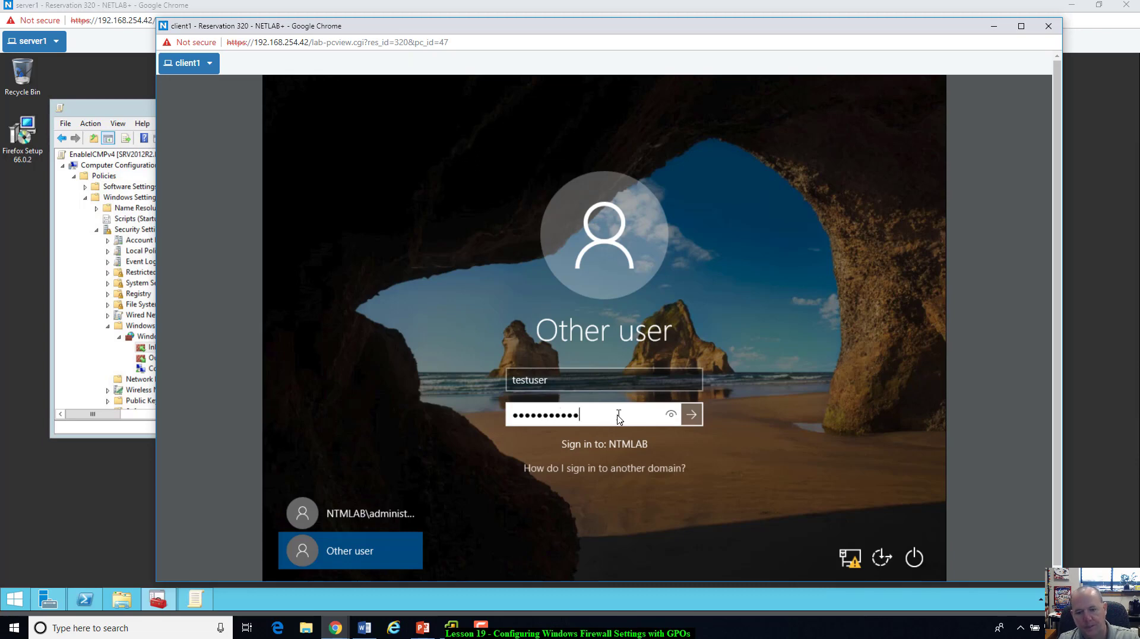
pyautogui.press('Return')
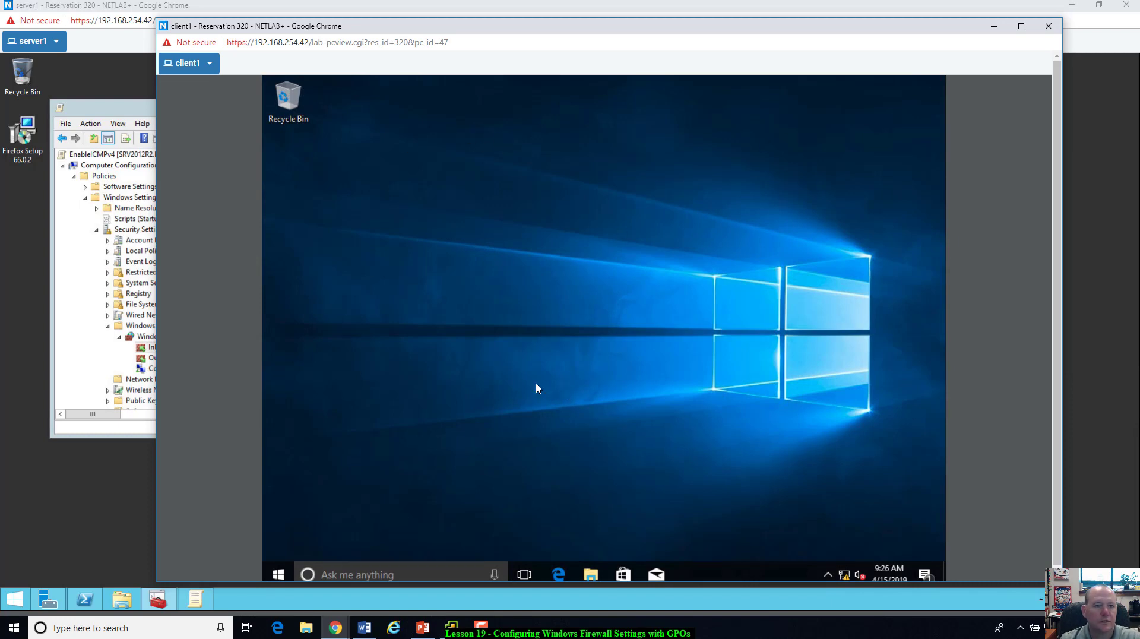
# Step: Move the client1 window aside, select the test user in ADUC, then bring PowerShell forward
pyautogui.moveTo(415, 26); pyautogui.dragTo(508, 51)
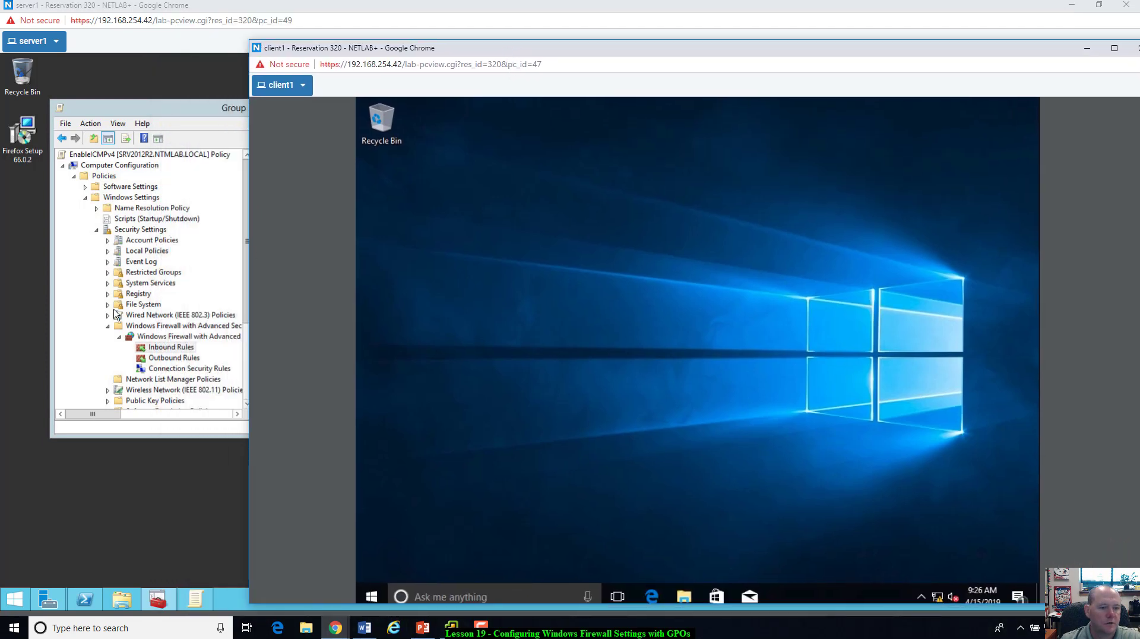
pyautogui.click(86, 332)
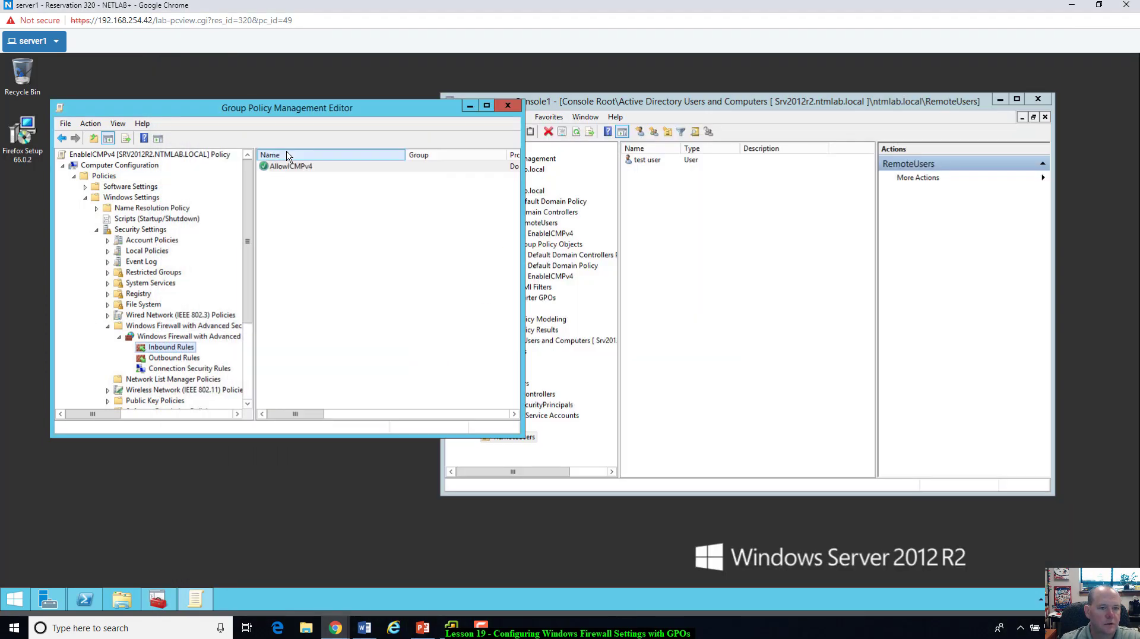
pyautogui.click(249, 392)
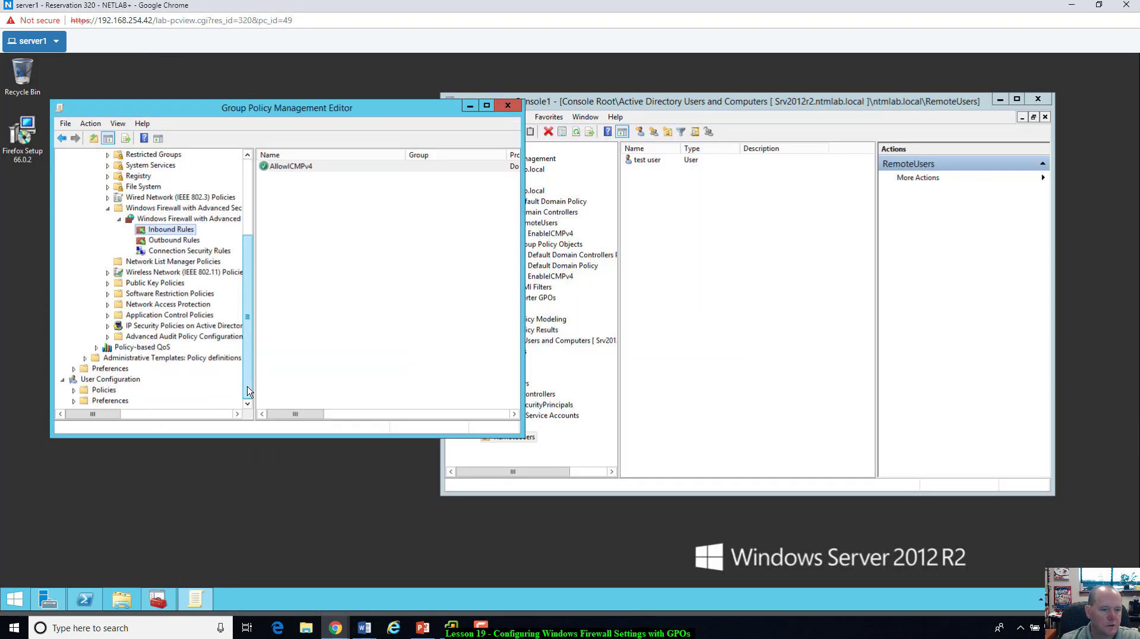
pyautogui.click(731, 261)
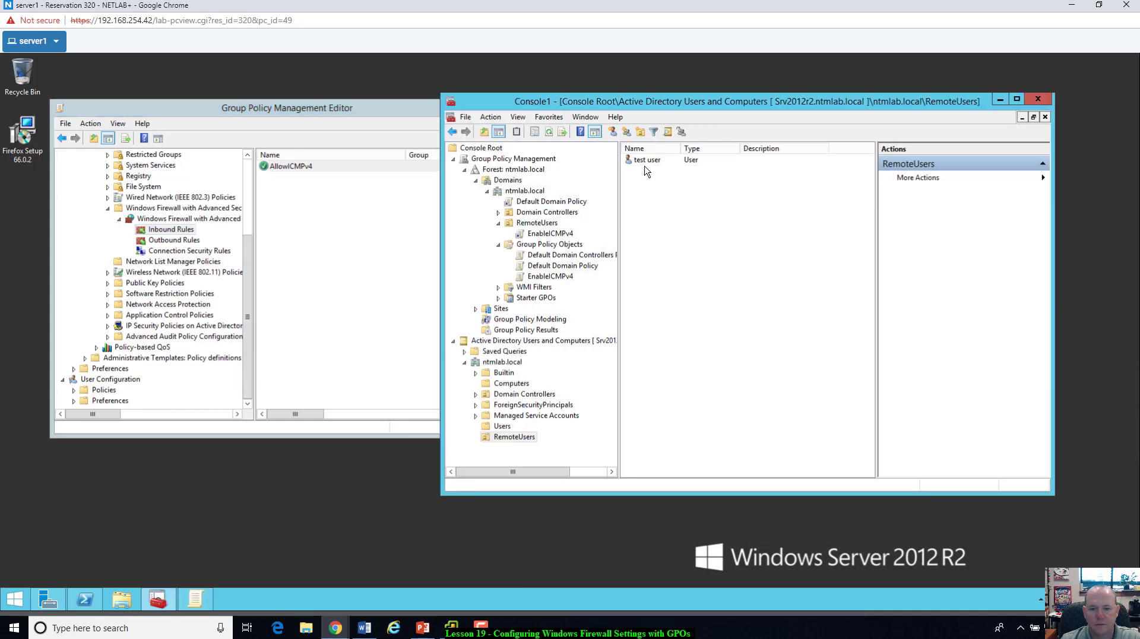
pyautogui.click(641, 160)
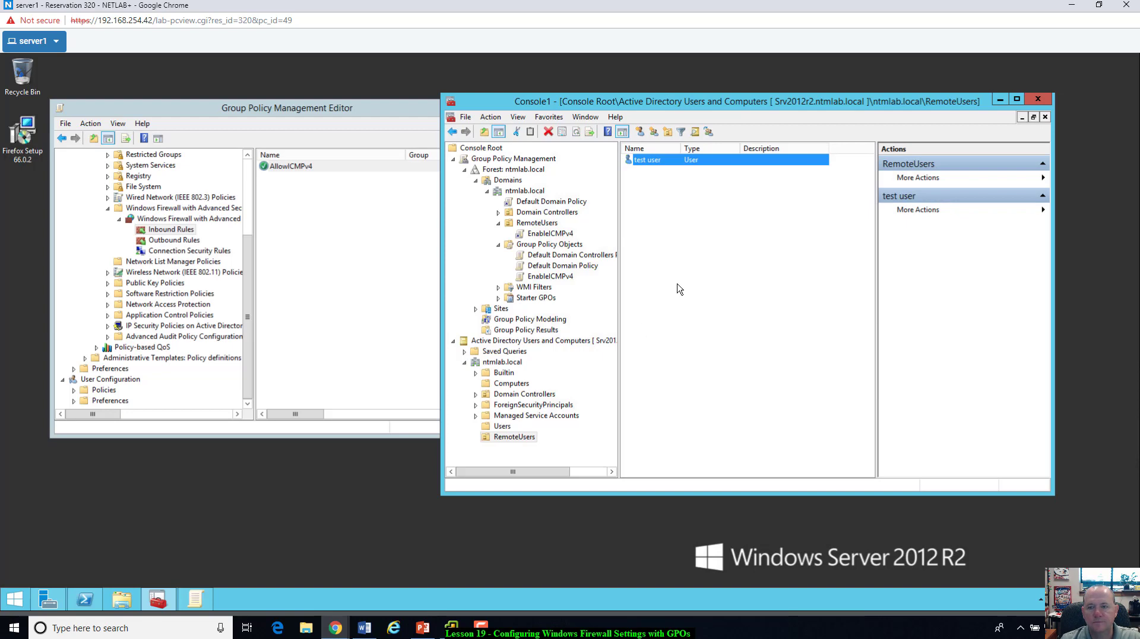
pyautogui.click(86, 598)
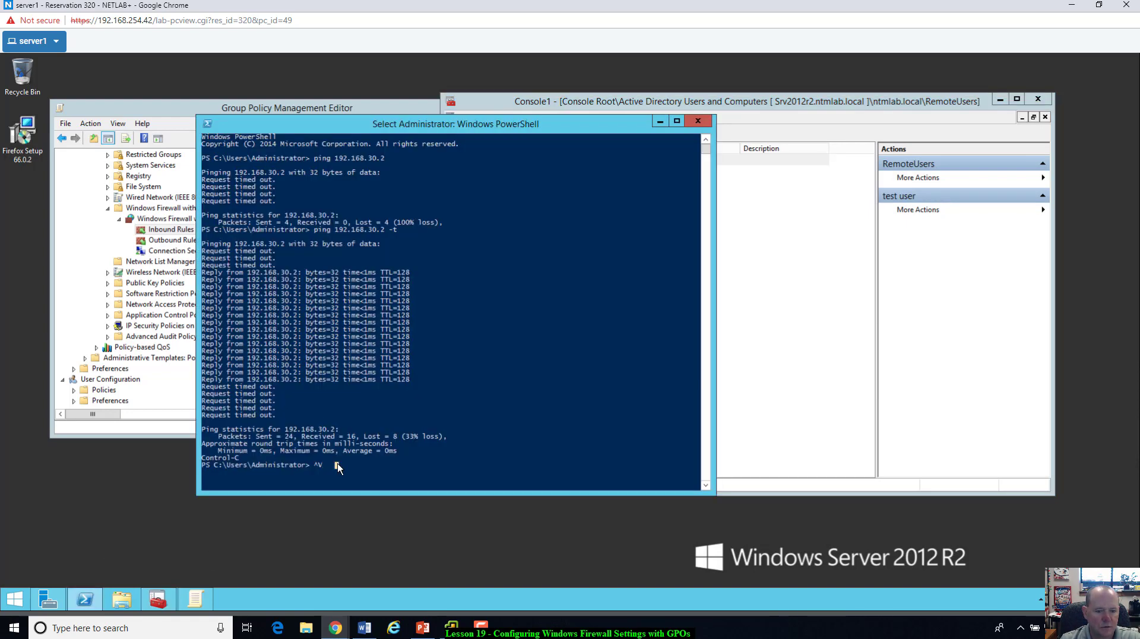
# Step: Rerun the continuous ping 192.168.30.2 -t, which times out, then return to ADUC
pyautogui.press('Up')
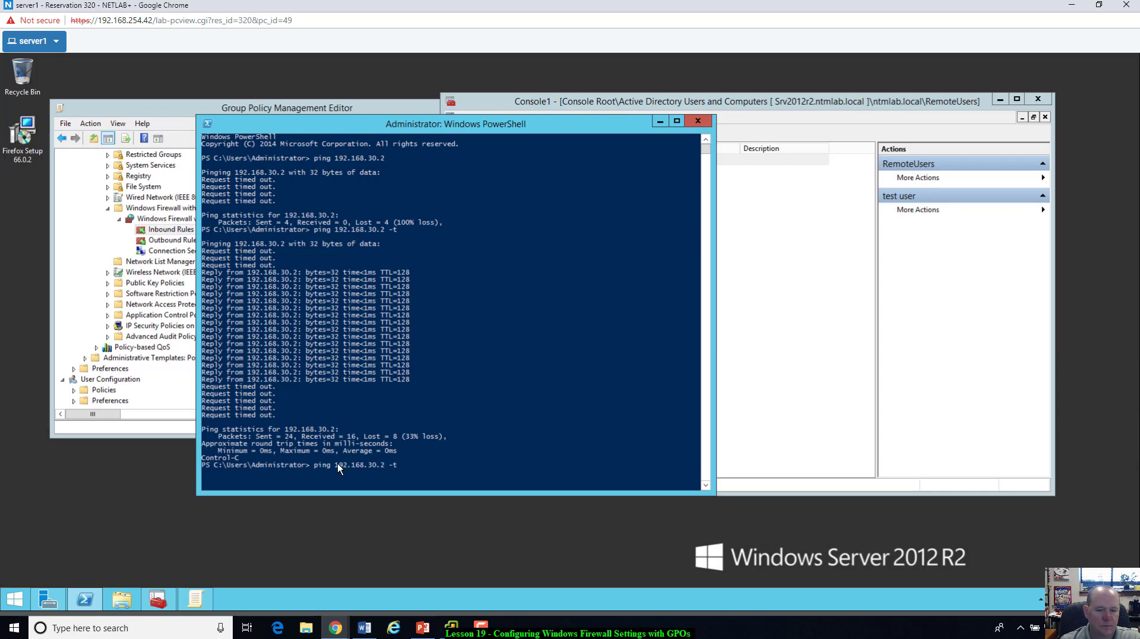
pyautogui.press('Return')
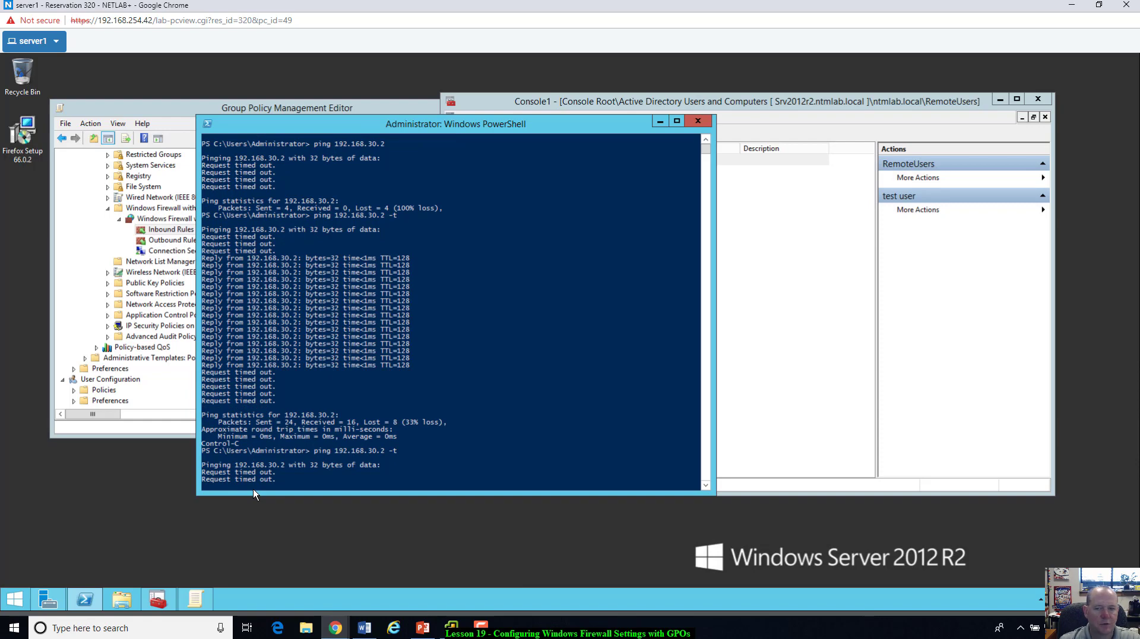
pyautogui.click(818, 107)
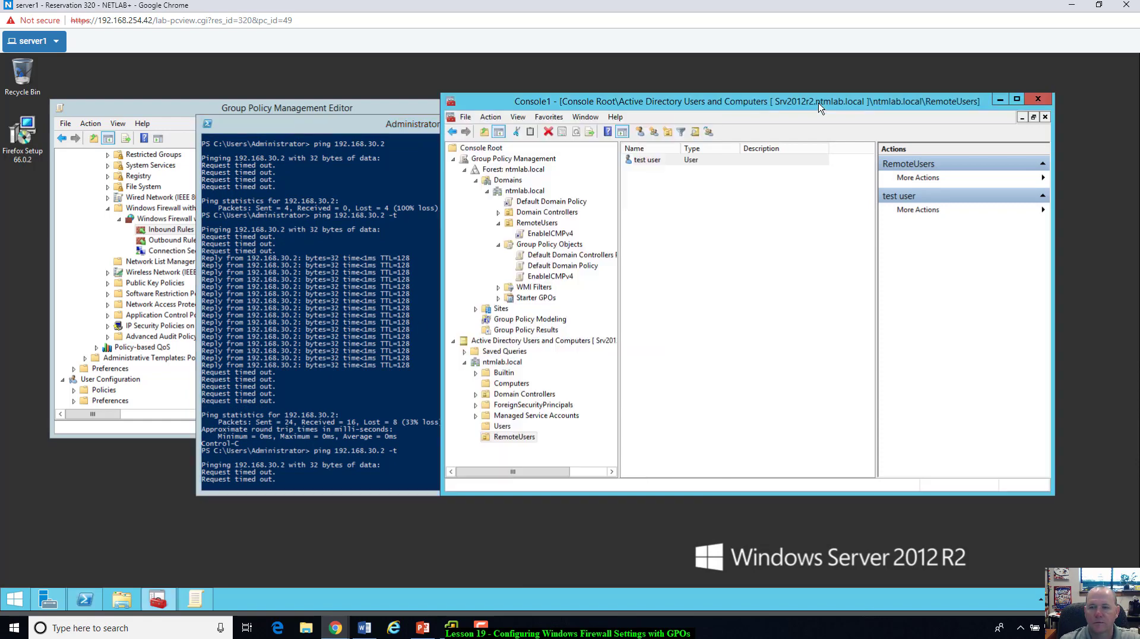
# Step: Drag WIIN10EDU1 from Computers into the RemoteUsers OU, confirm the move, and open RemoteUsers
pyautogui.click(742, 291)
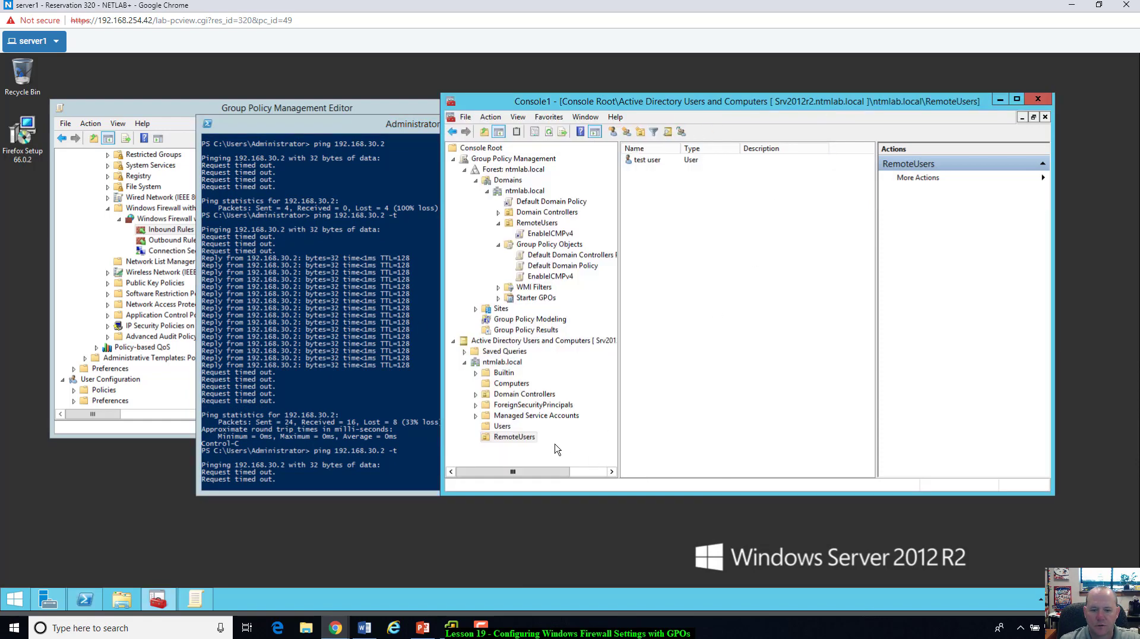
pyautogui.click(514, 383)
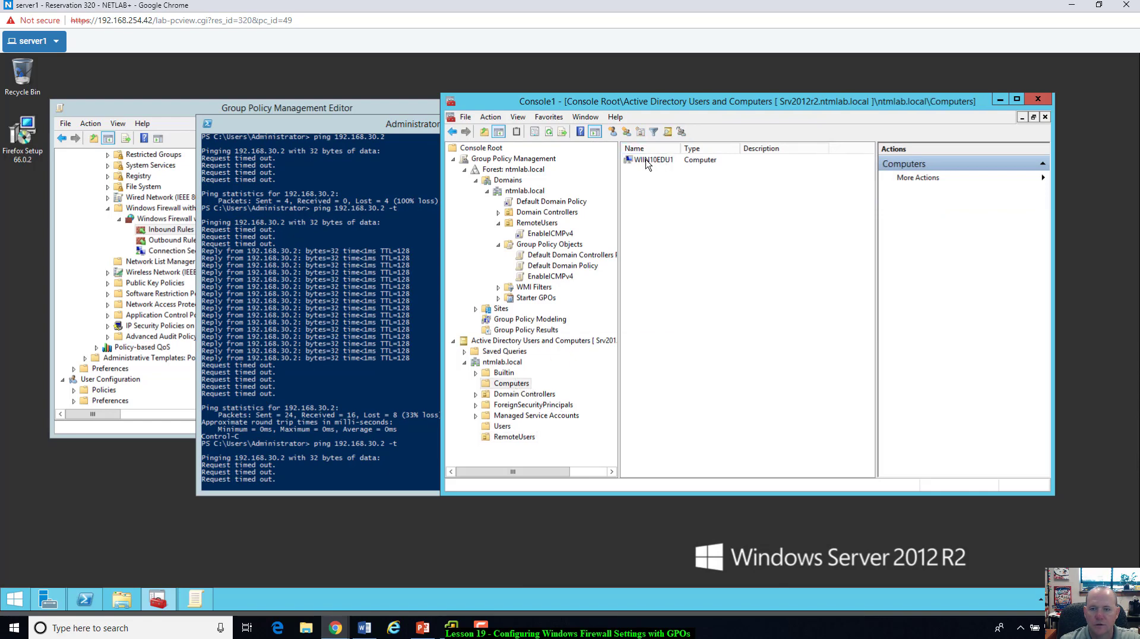
pyautogui.moveTo(663, 162); pyautogui.dragTo(519, 442)
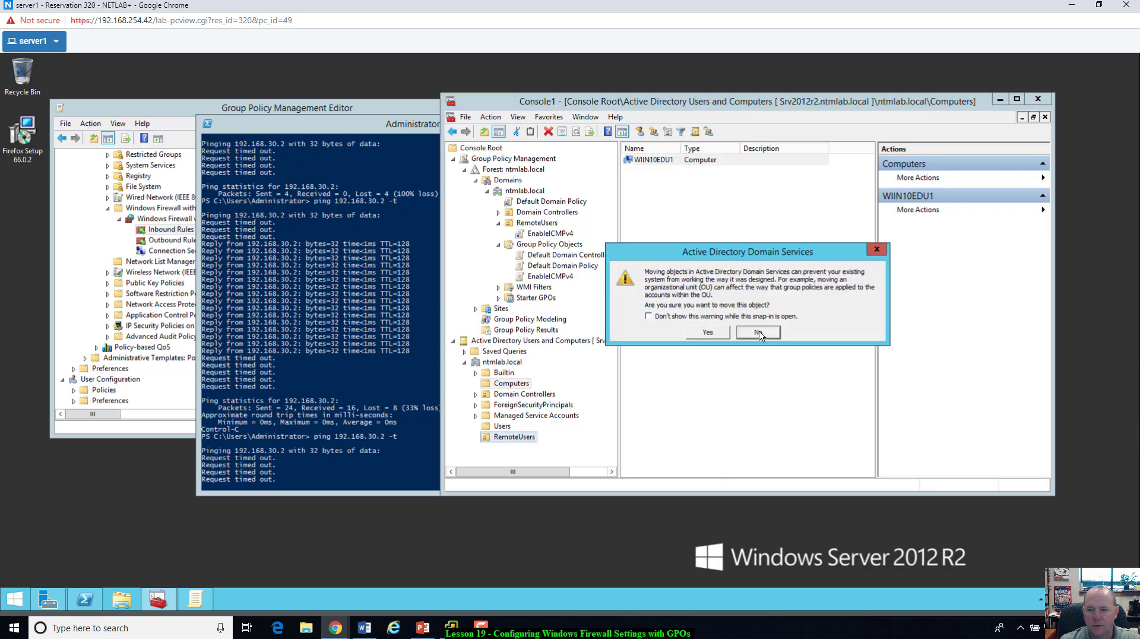
pyautogui.click(709, 332)
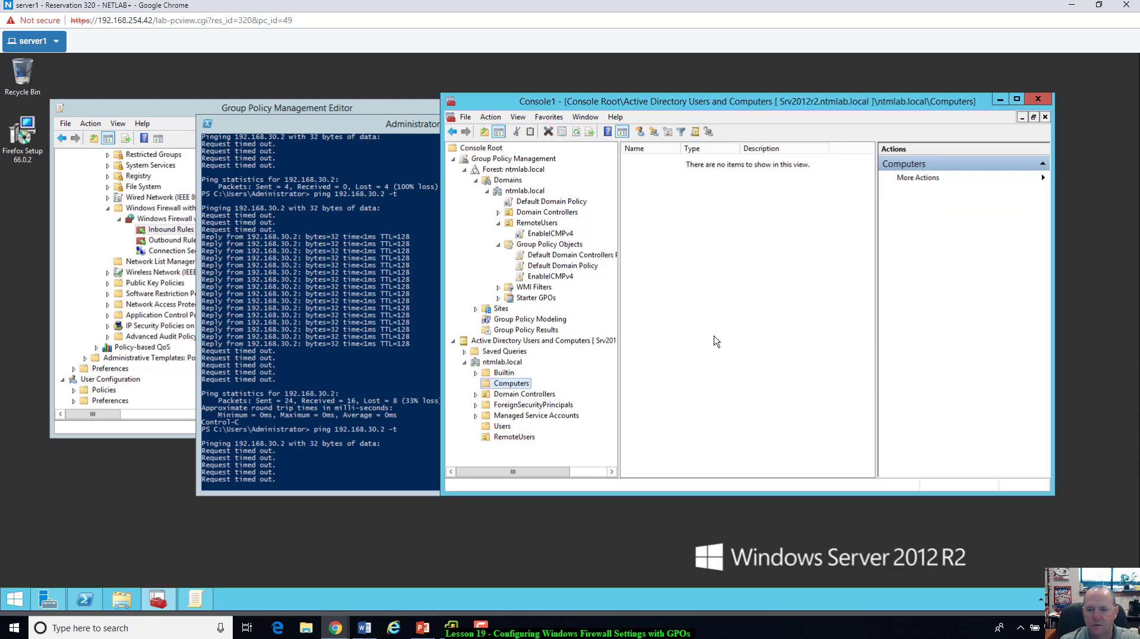
pyautogui.click(510, 439)
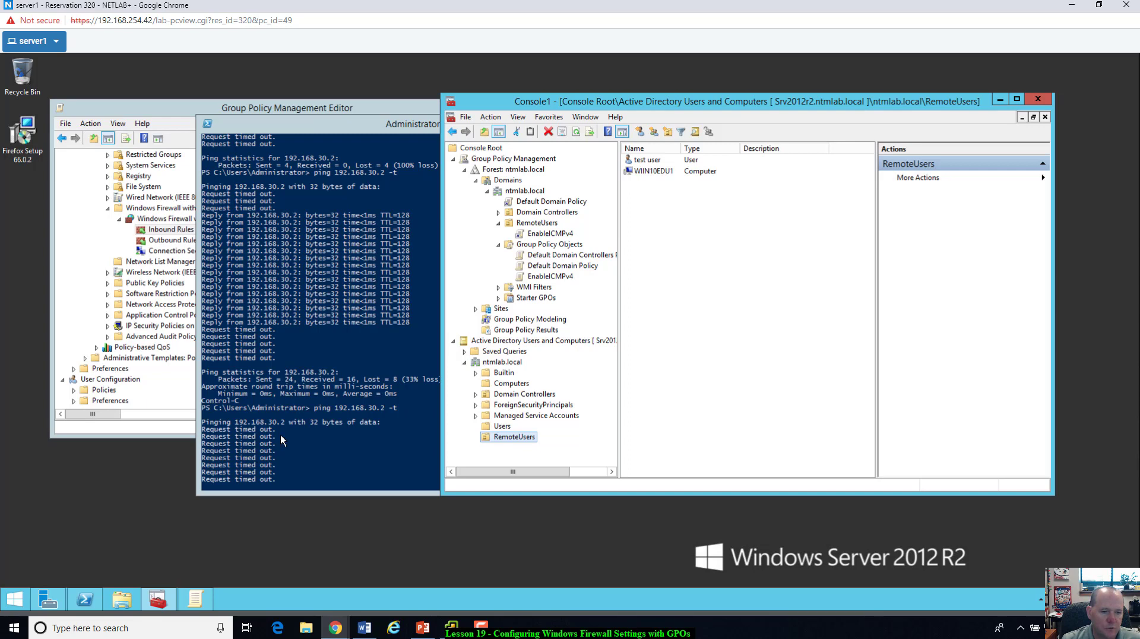
# Step: Reposition the PowerShell ping window and switch to the client1 console
pyautogui.click(348, 119)
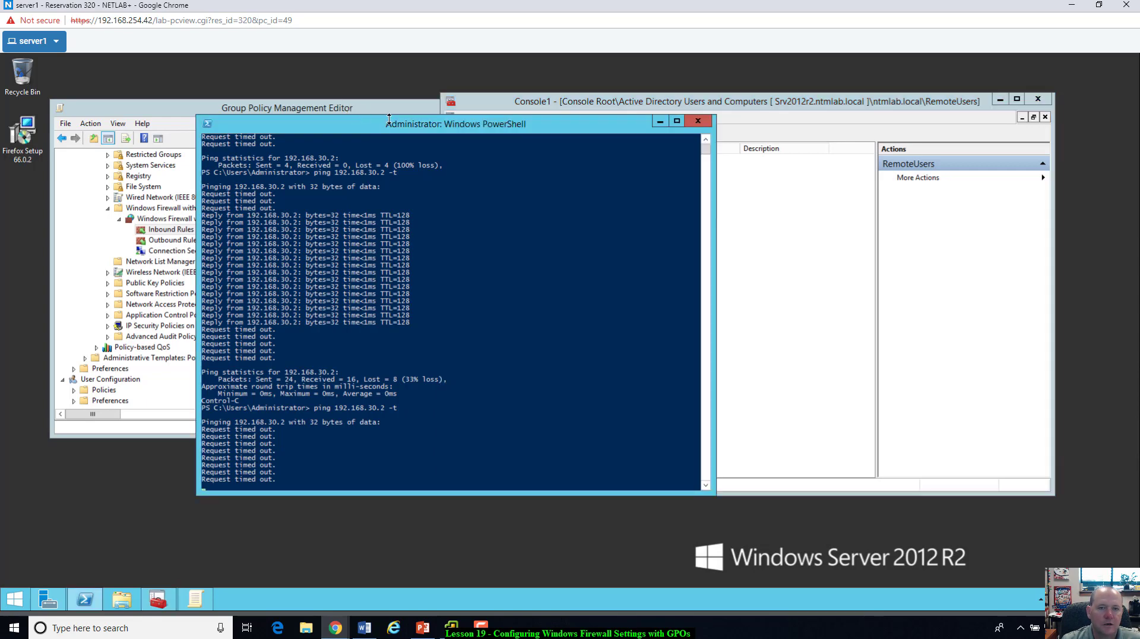
pyautogui.moveTo(383, 126); pyautogui.dragTo(263, 124)
pyautogui.hotkey('alt', 'Tab')
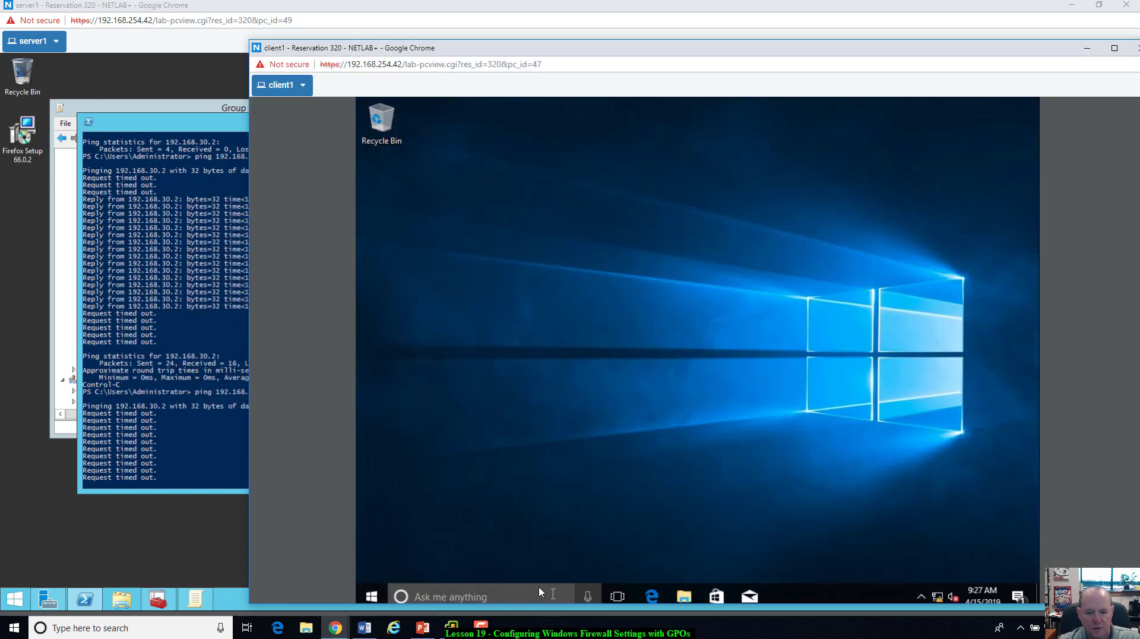
# Step: Run gpupdate /force on client1, then return to server1 where pings now get replies
pyautogui.click(534, 597)
pyautogui.write('g')
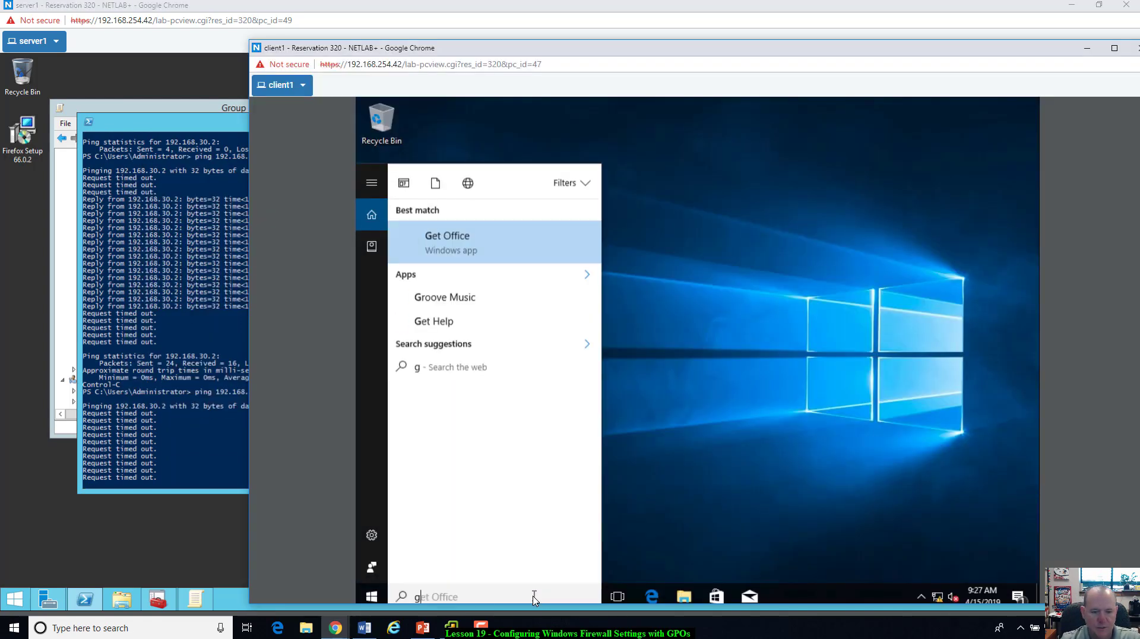
pyautogui.write('pupdate /')
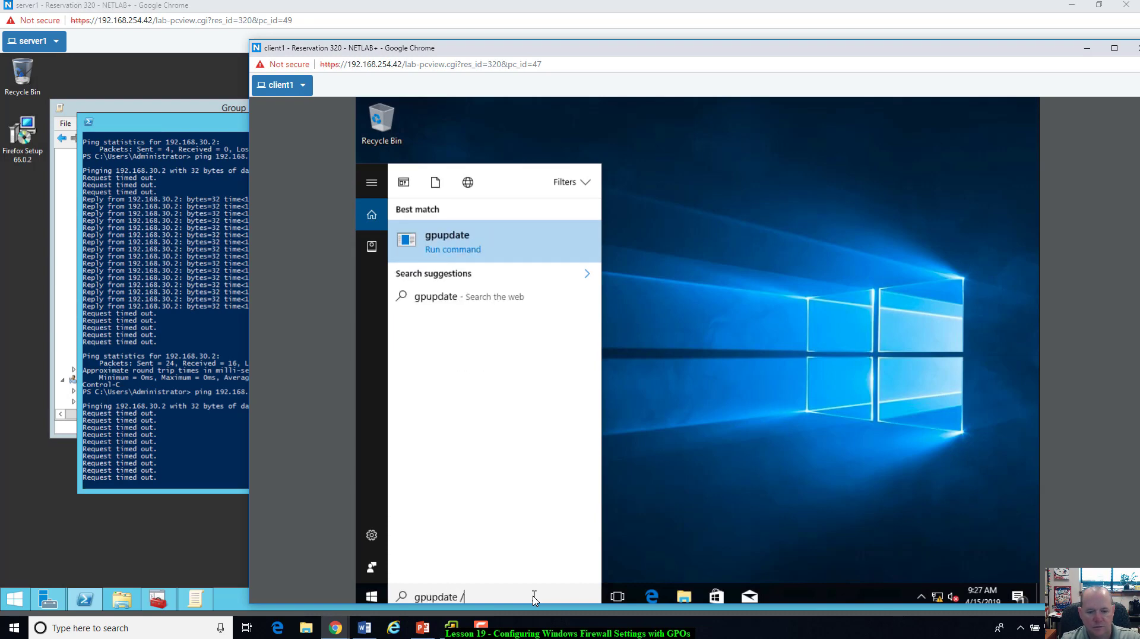
pyautogui.write('force')
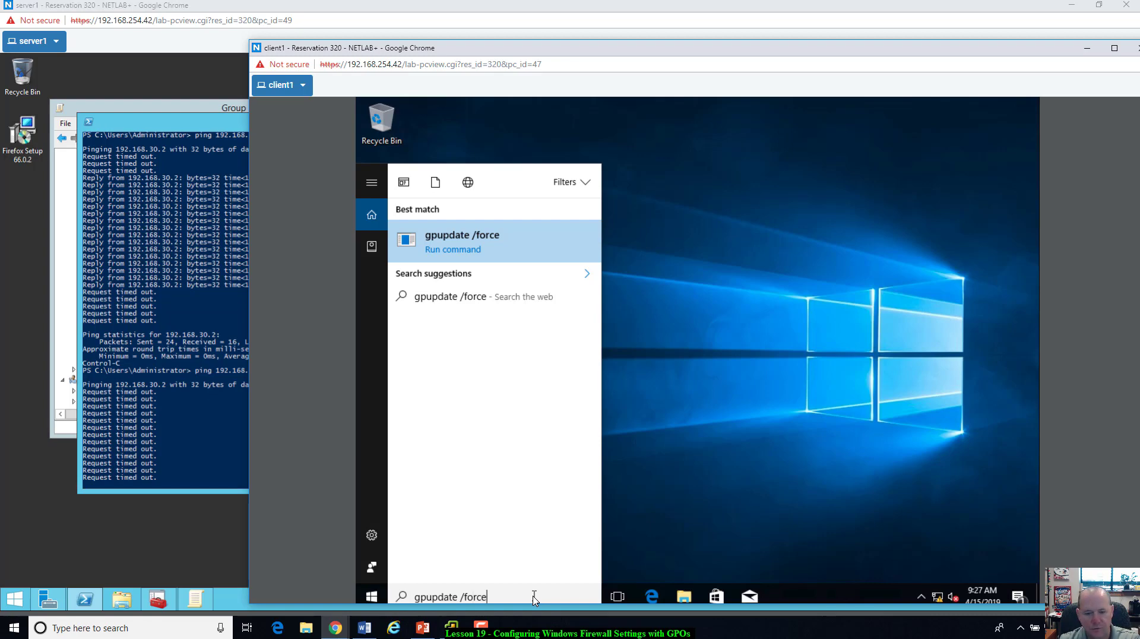
pyautogui.press('Return')
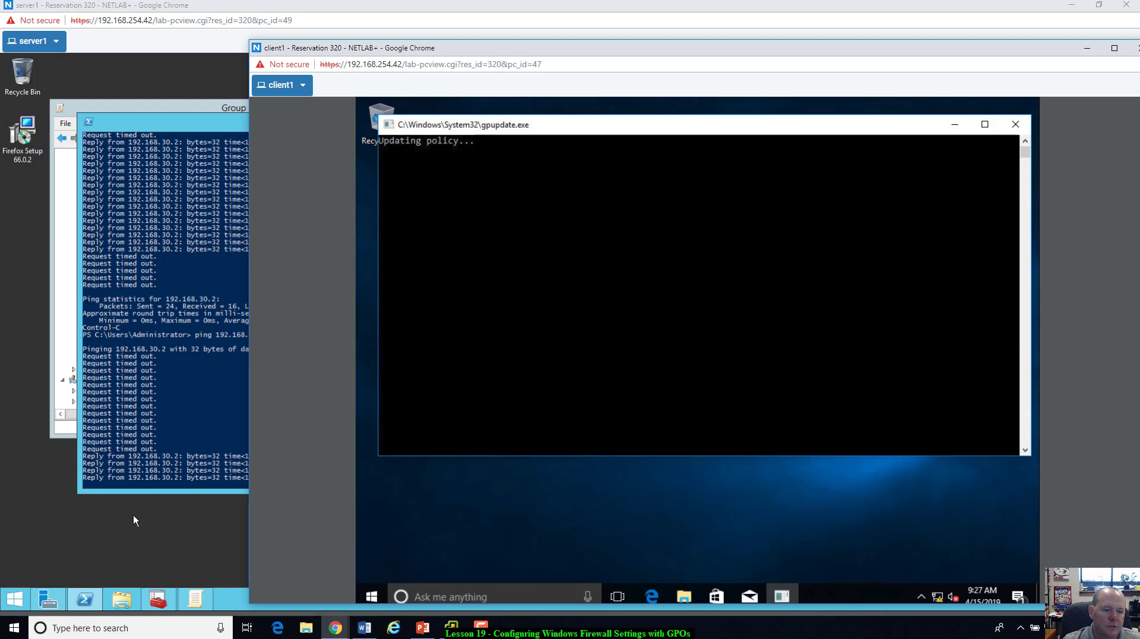
pyautogui.click(199, 119)
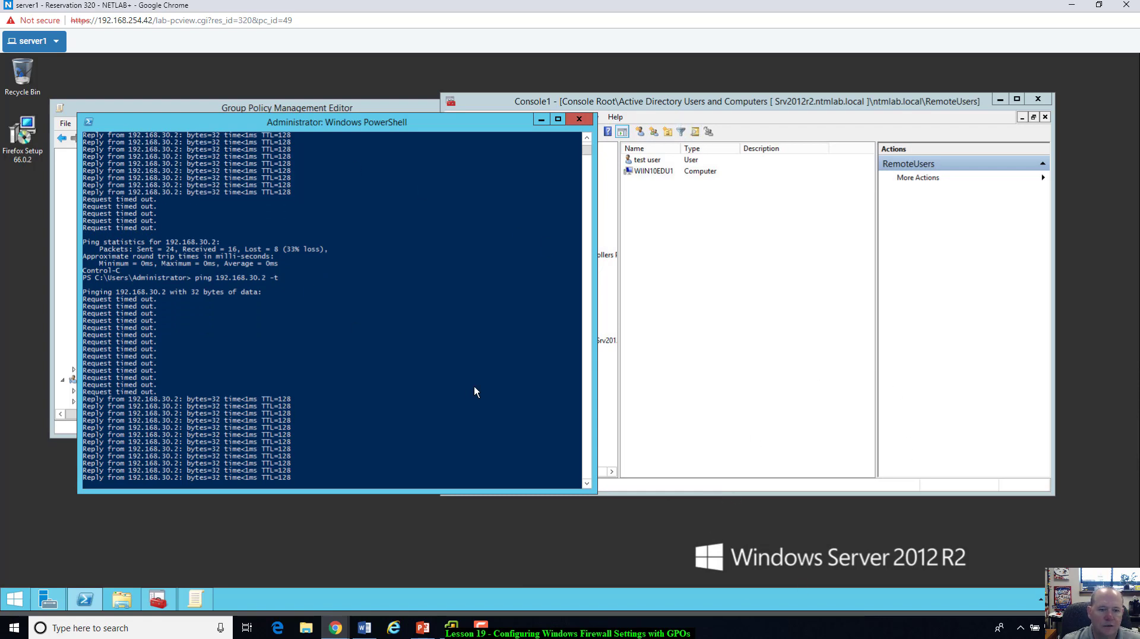
# Step: Drag WIIN10EDU1 out of RemoteUsers into another container, leaving only test user, then switch to client1
pyautogui.click(822, 383)
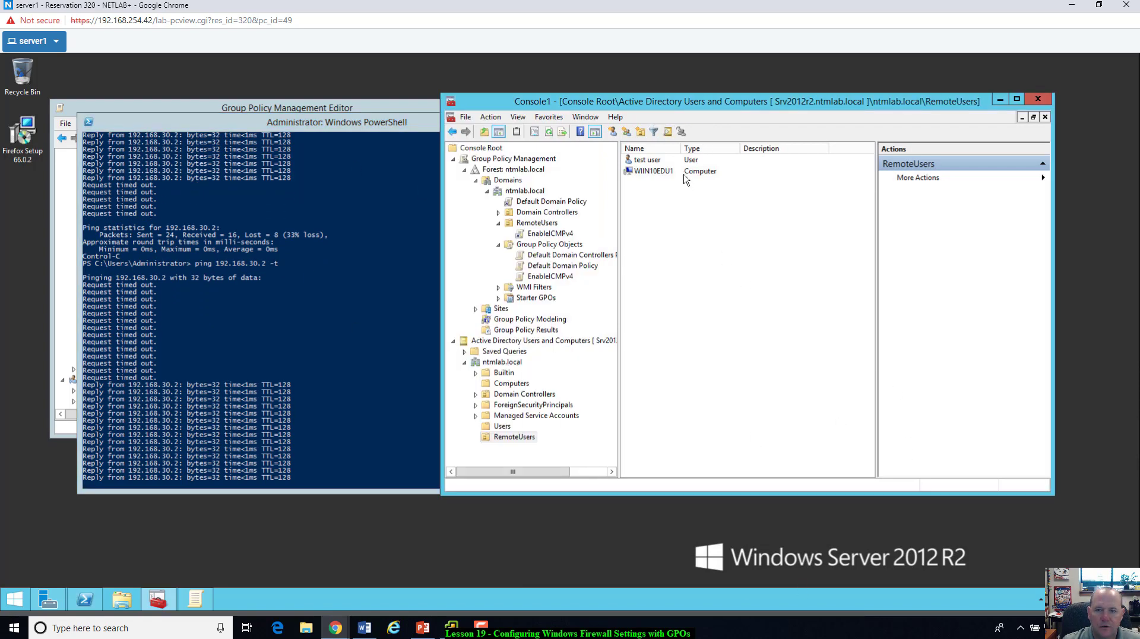
pyautogui.click(654, 171)
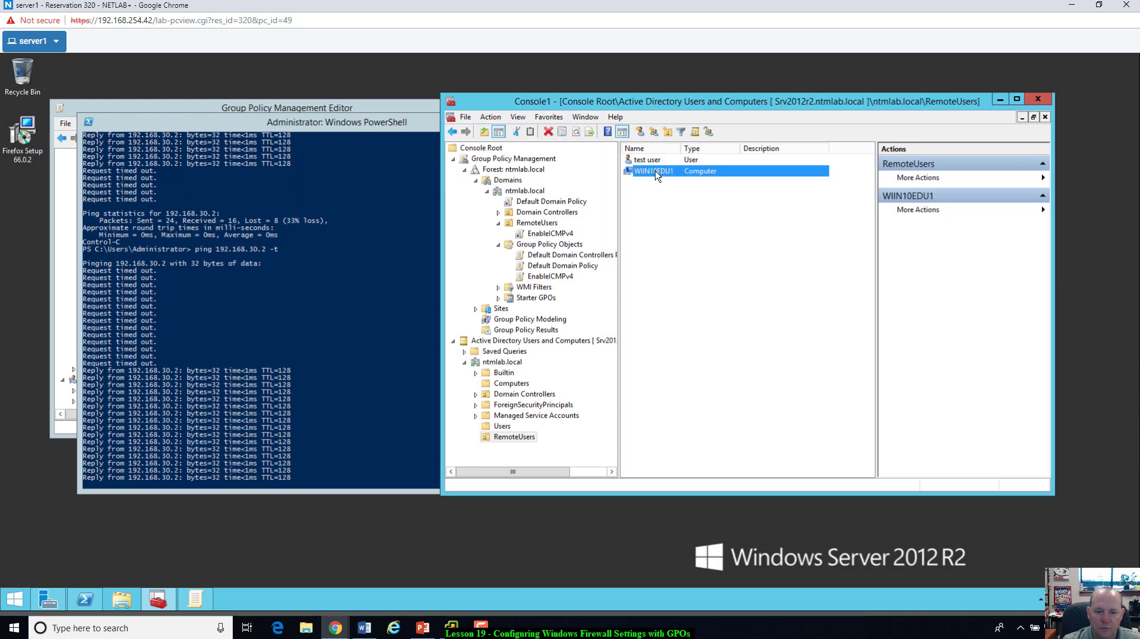
pyautogui.moveTo(655, 173); pyautogui.dragTo(512, 388)
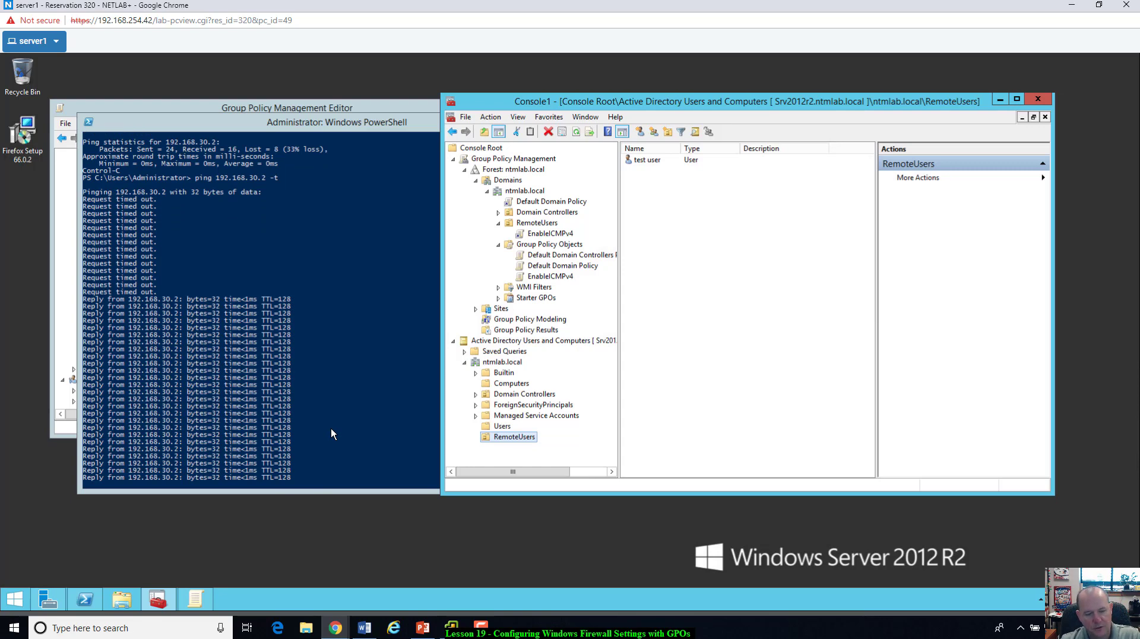
pyautogui.hotkey('alt', 'Tab')
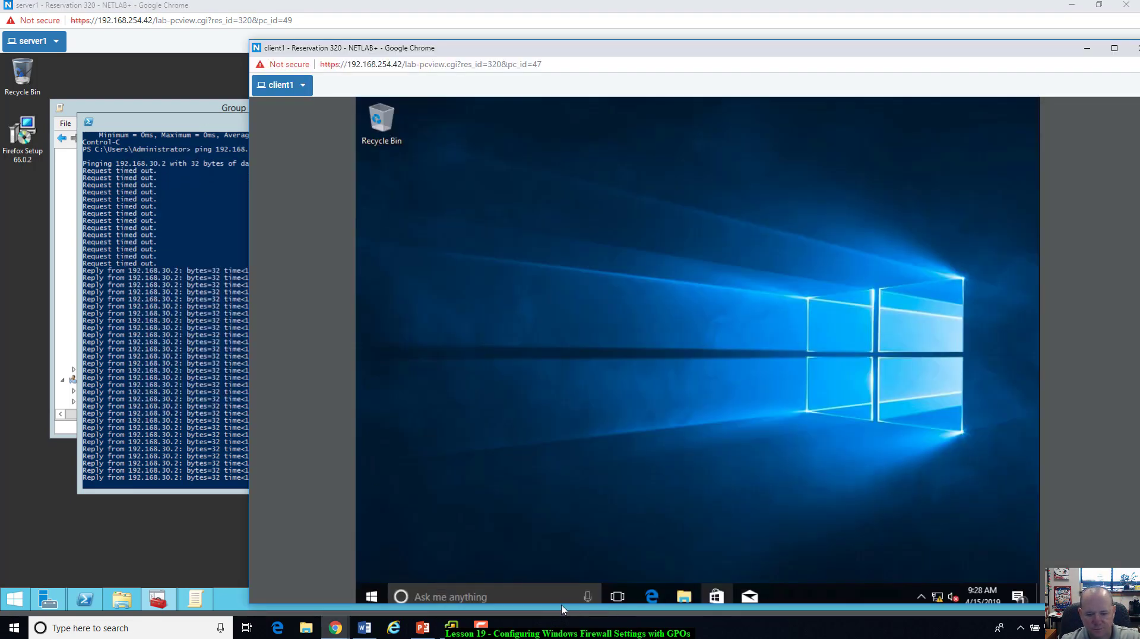
# Step: Rerun gpupdate /force on client1 and return to server1, where pings start timing out again
pyautogui.click(483, 597)
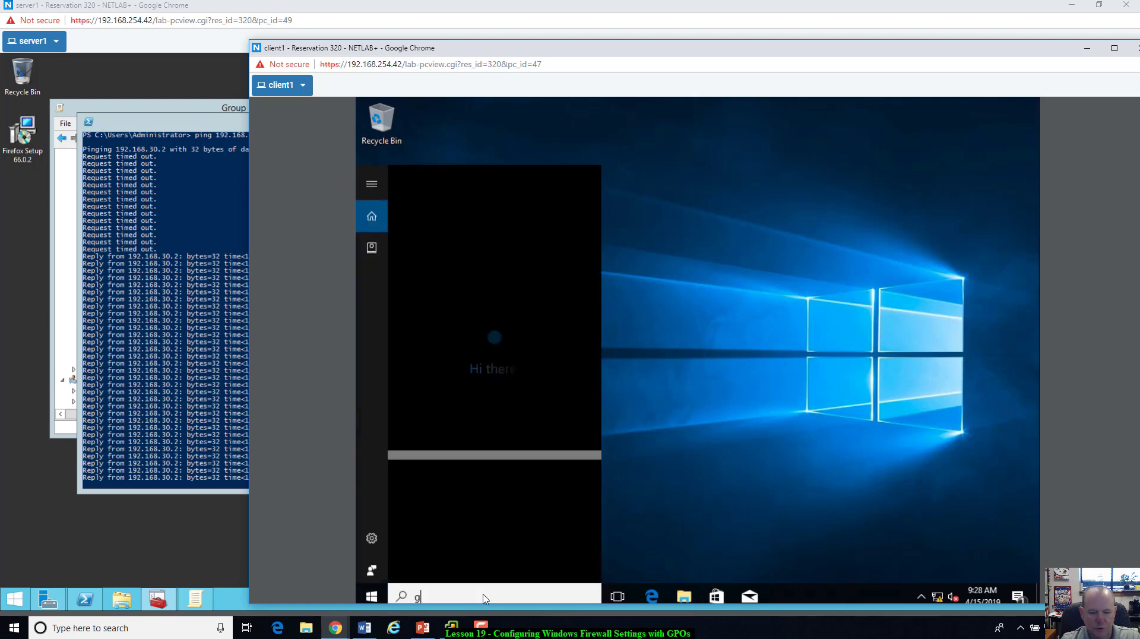
pyautogui.write('gpd')
pyautogui.write('pdate /for')
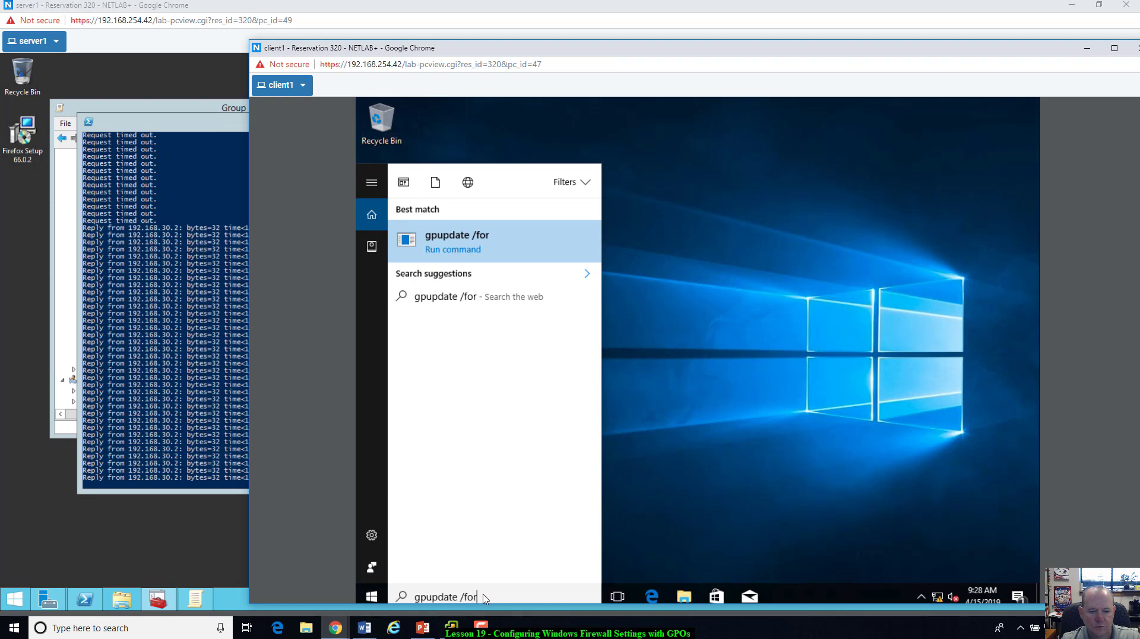
pyautogui.write('ce')
pyautogui.press('Return')
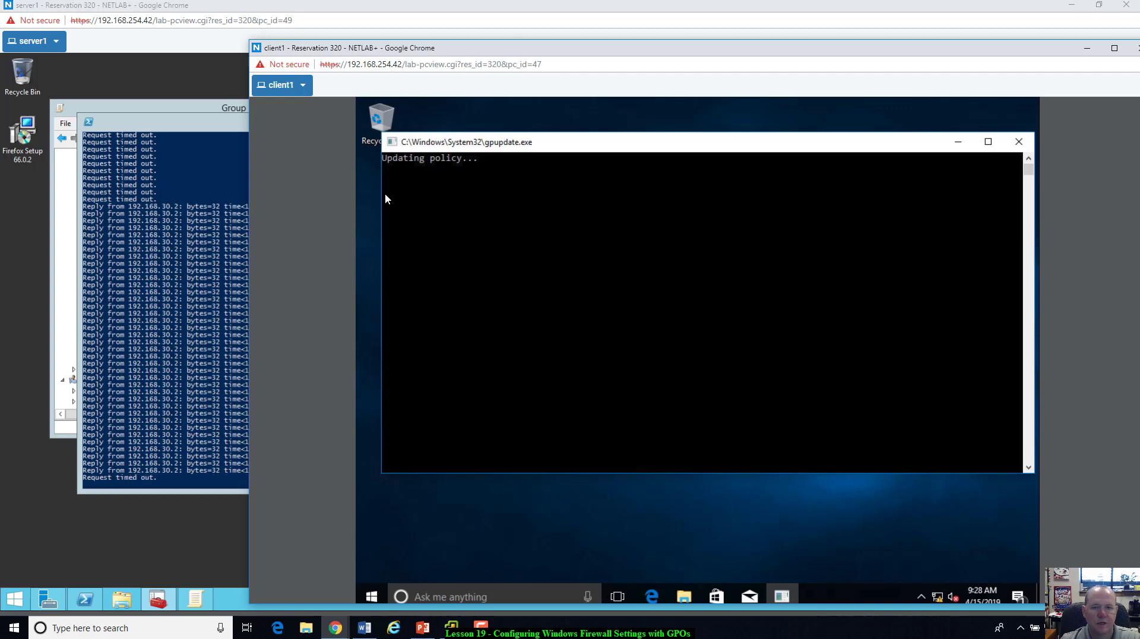
pyautogui.click(176, 131)
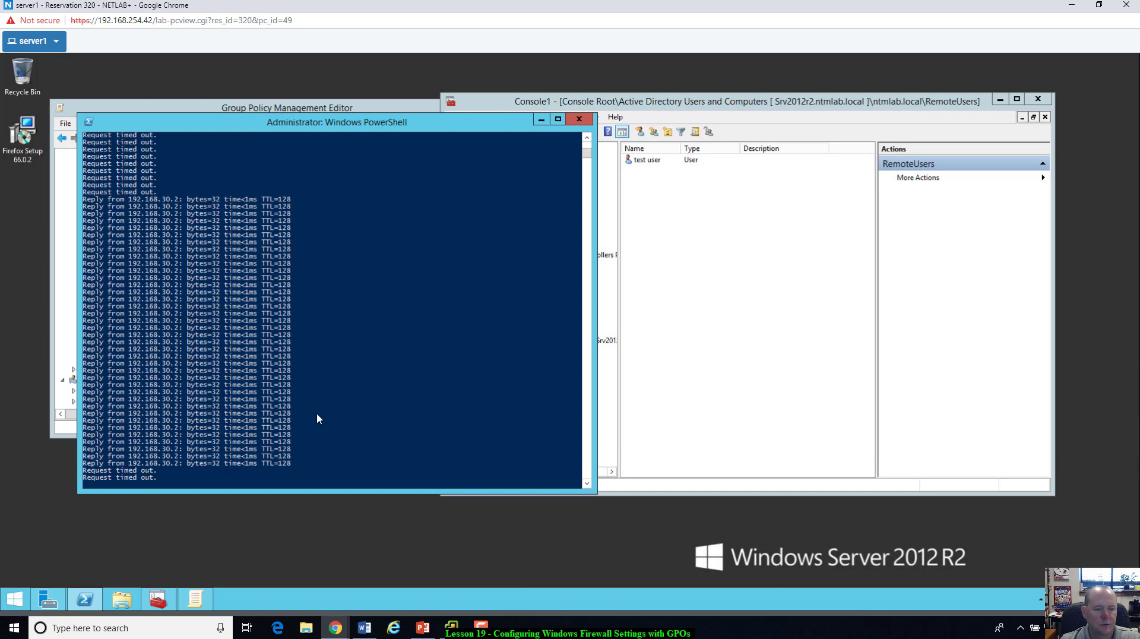
# Step: Pause and resume the scrolling ping output to read it, then stop the ping with Ctrl+C
pyautogui.scroll(3, 291, 412)
pyautogui.scroll(-7, 291, 411)
pyautogui.scroll(-2, 290, 411)
pyautogui.click(291, 409)
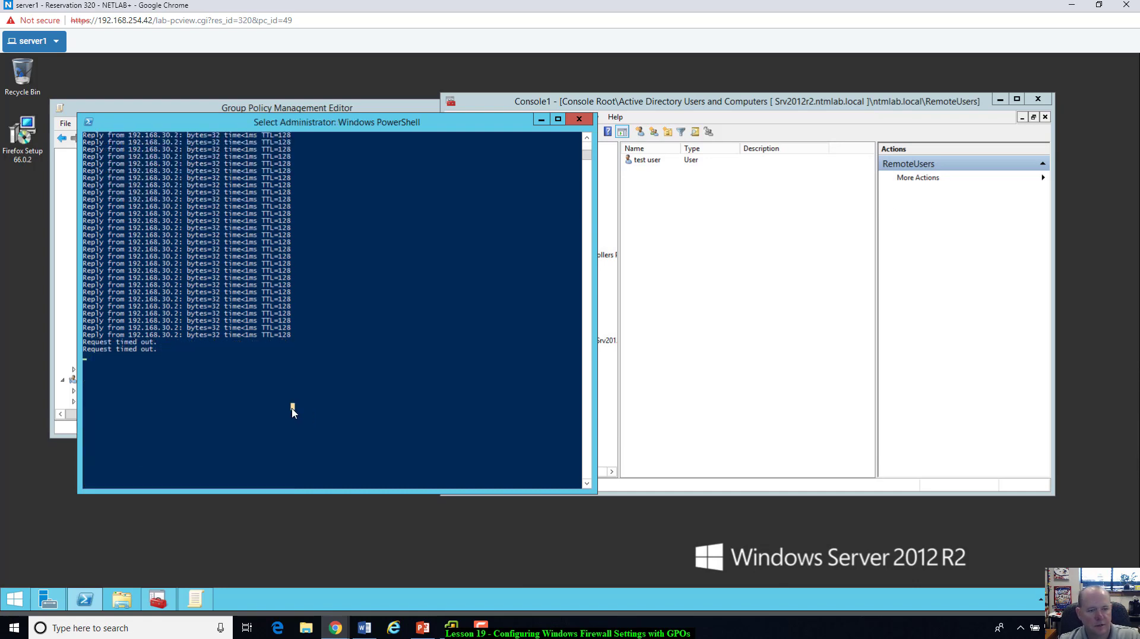
pyautogui.click(292, 408)
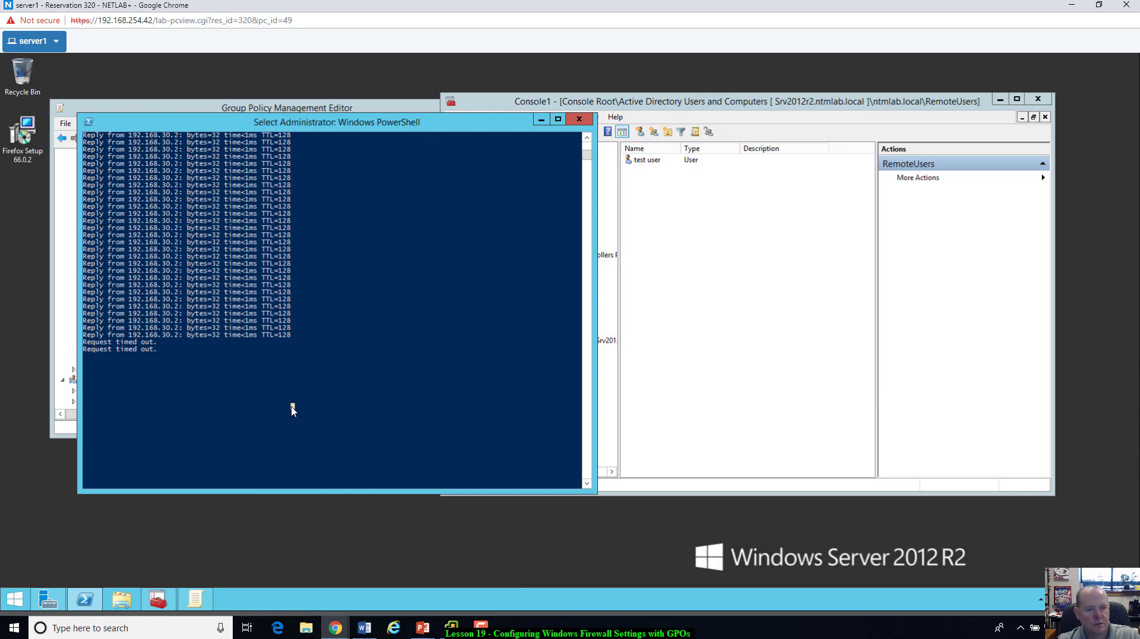
pyautogui.rightClick(291, 406)
pyautogui.click(291, 406)
pyautogui.rightClick(292, 407)
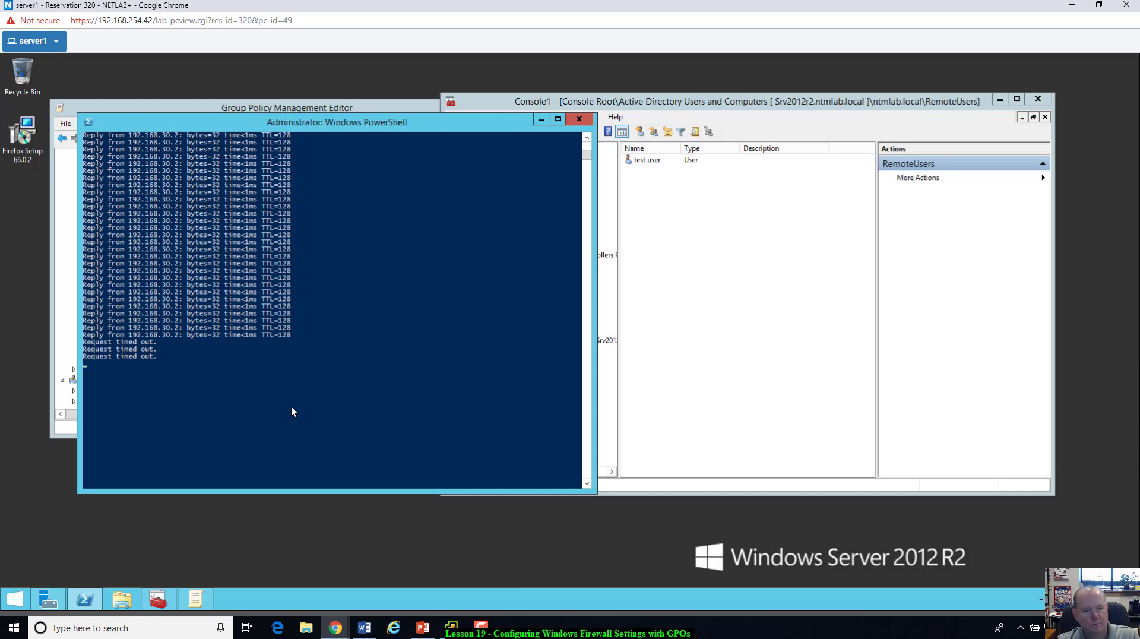
pyautogui.hotkey('ctrl', 'c')
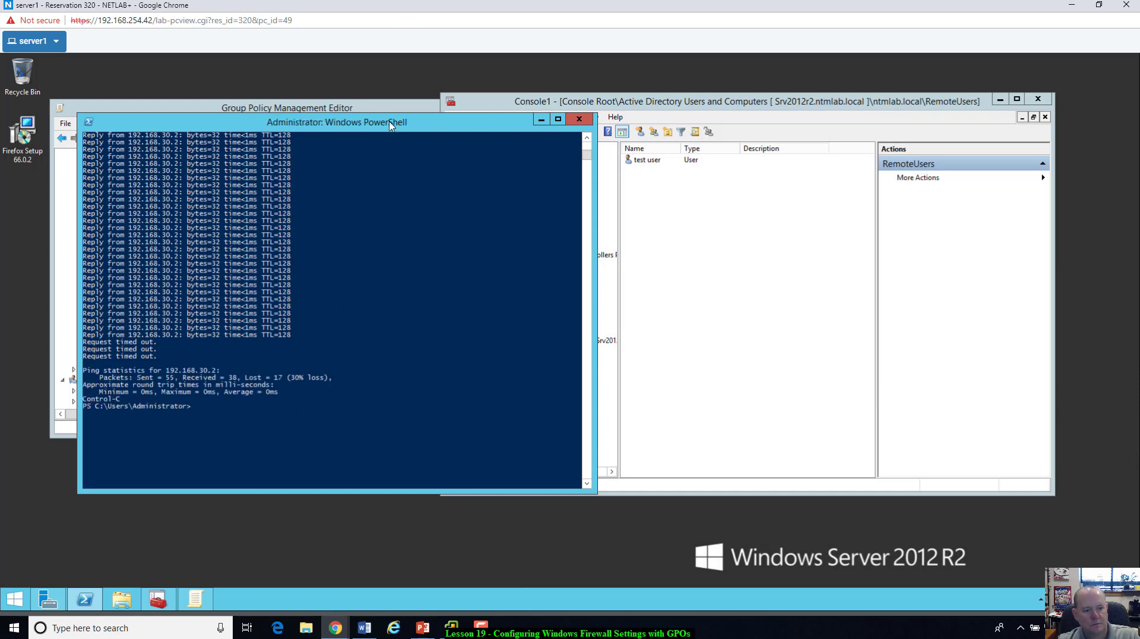
# Step: Rearrange the Active Directory console and PowerShell windows side by side
pyautogui.scroll(20, 282, 411)
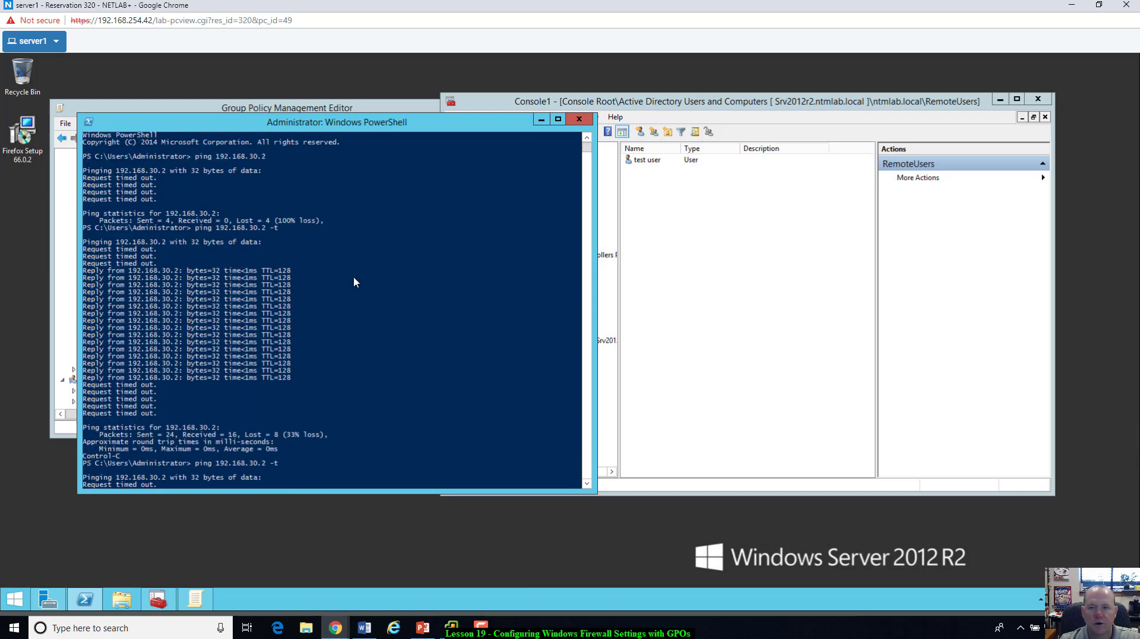
pyautogui.click(707, 103)
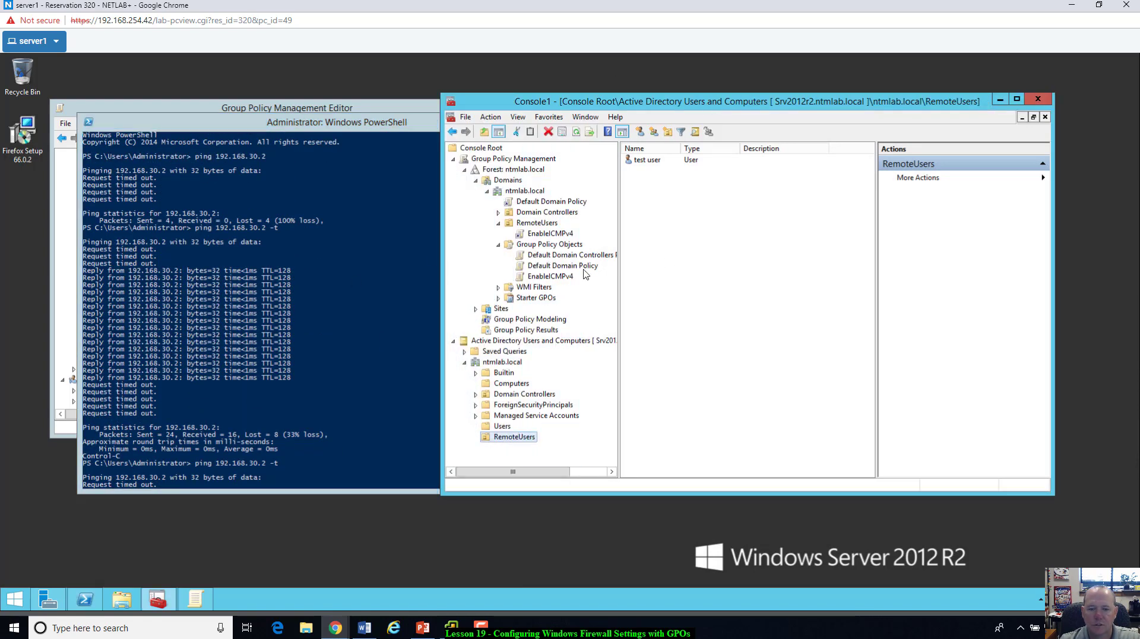
pyautogui.moveTo(686, 101); pyautogui.dragTo(675, 82)
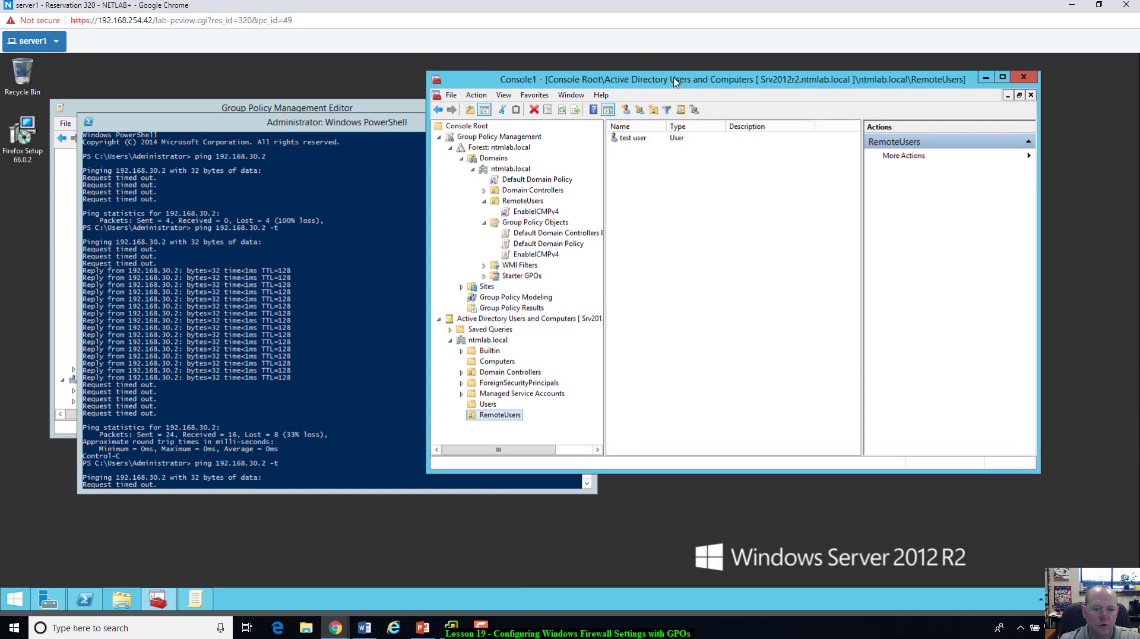
pyautogui.click(404, 123)
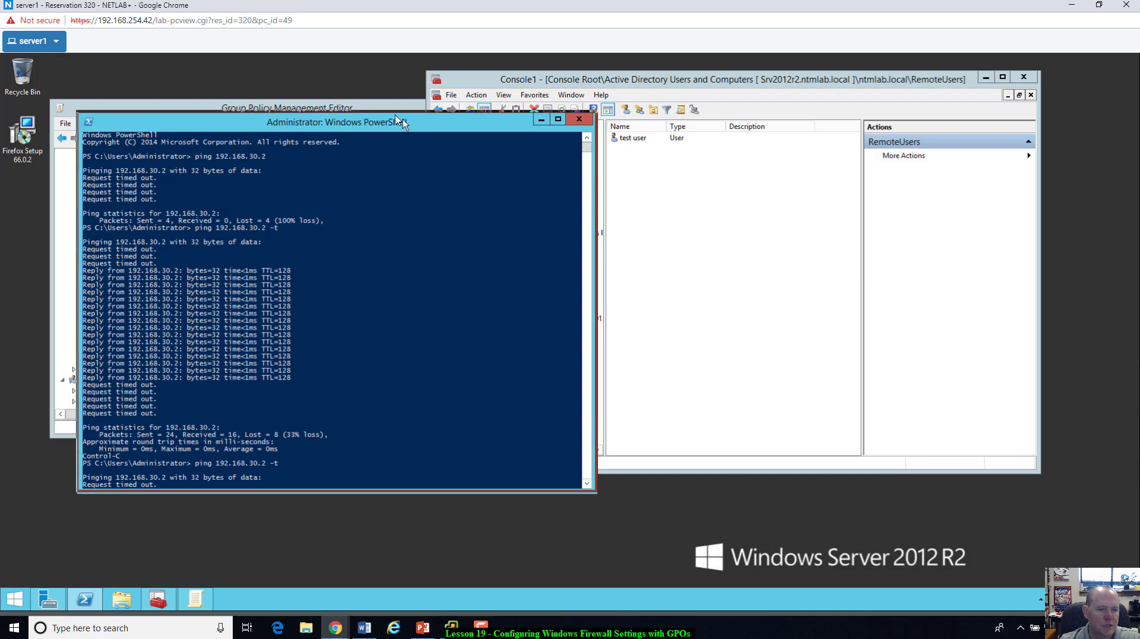
pyautogui.moveTo(403, 119); pyautogui.dragTo(383, 111)
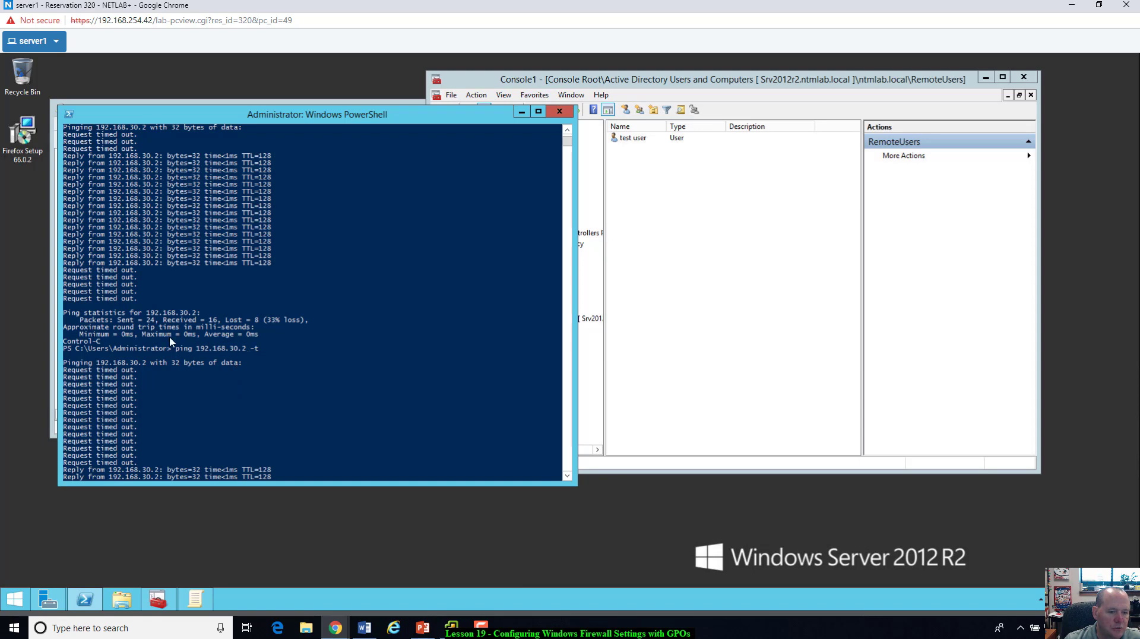
# Step: Stop the running continuous ping, review the ping replies, then bring Console1 showing RemoteUsers forward
pyautogui.hotkey('ctrl', 'c')
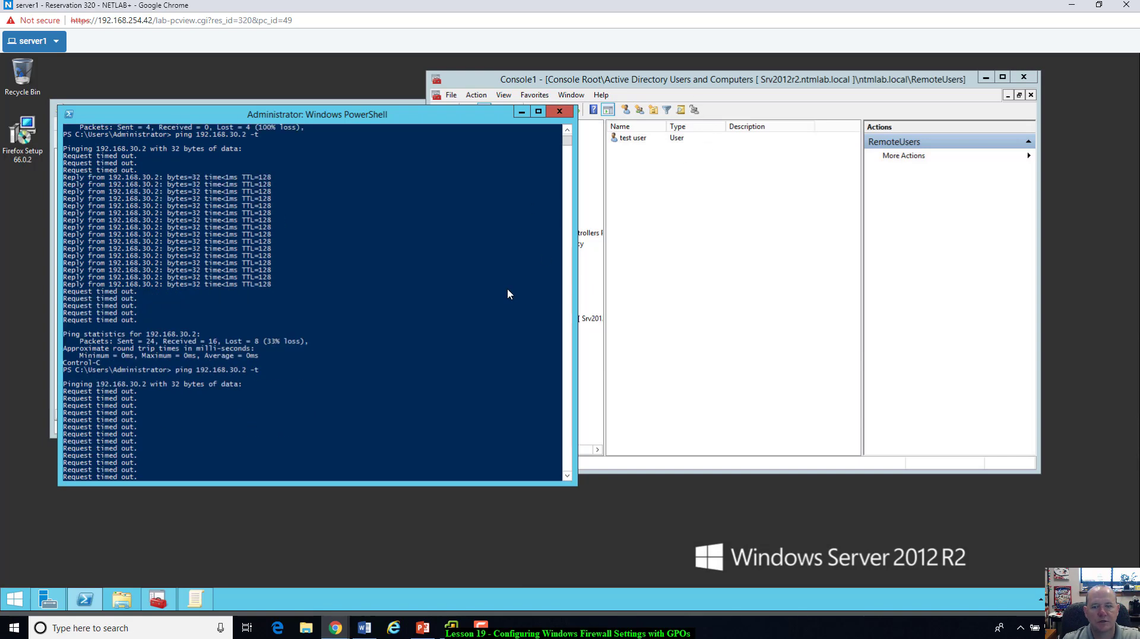
pyautogui.click(799, 308)
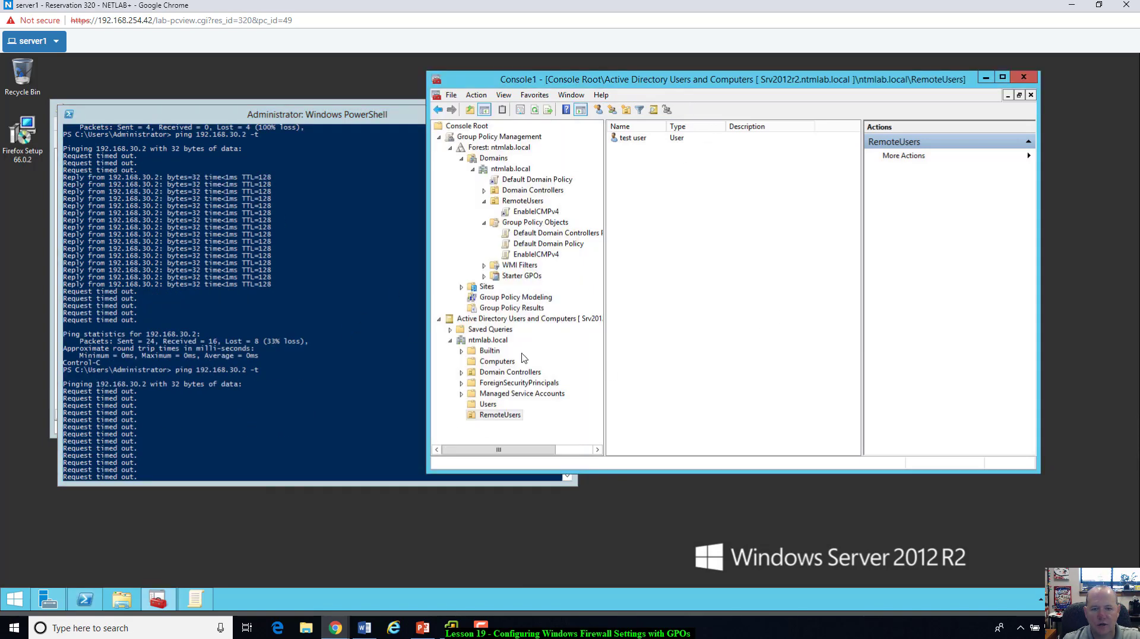
pyautogui.click(250, 415)
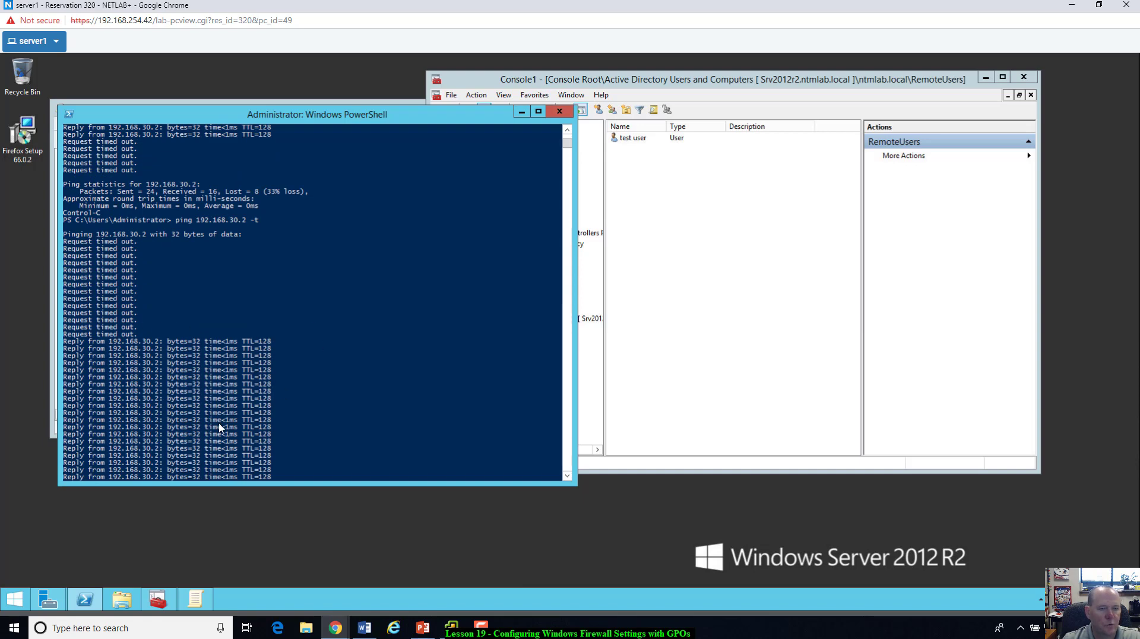
pyautogui.click(377, 325)
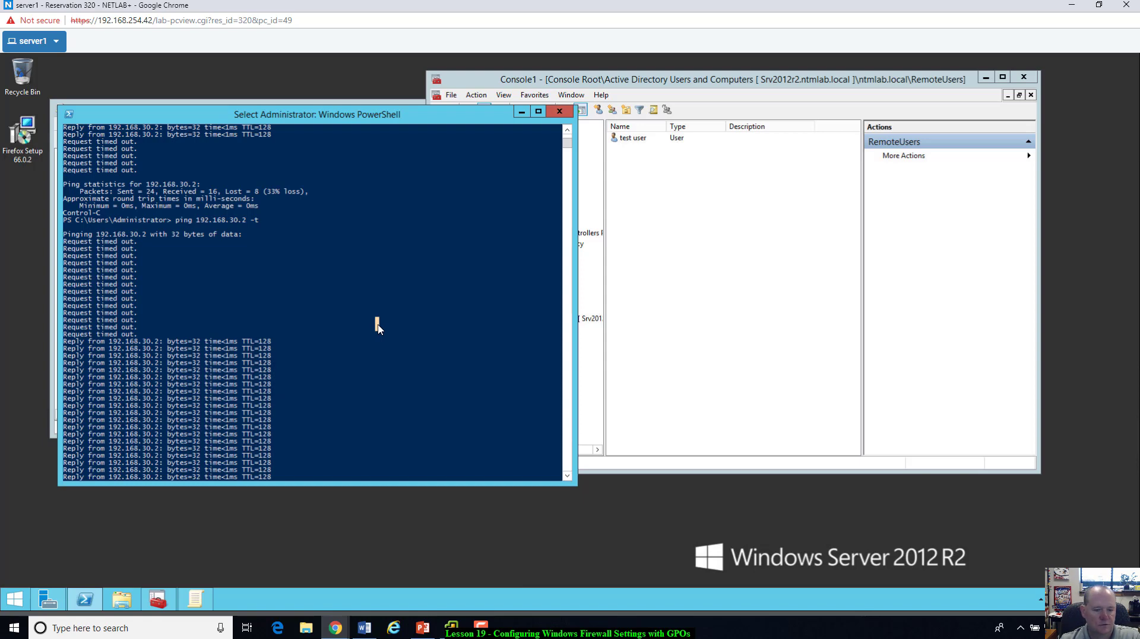
pyautogui.click(364, 630)
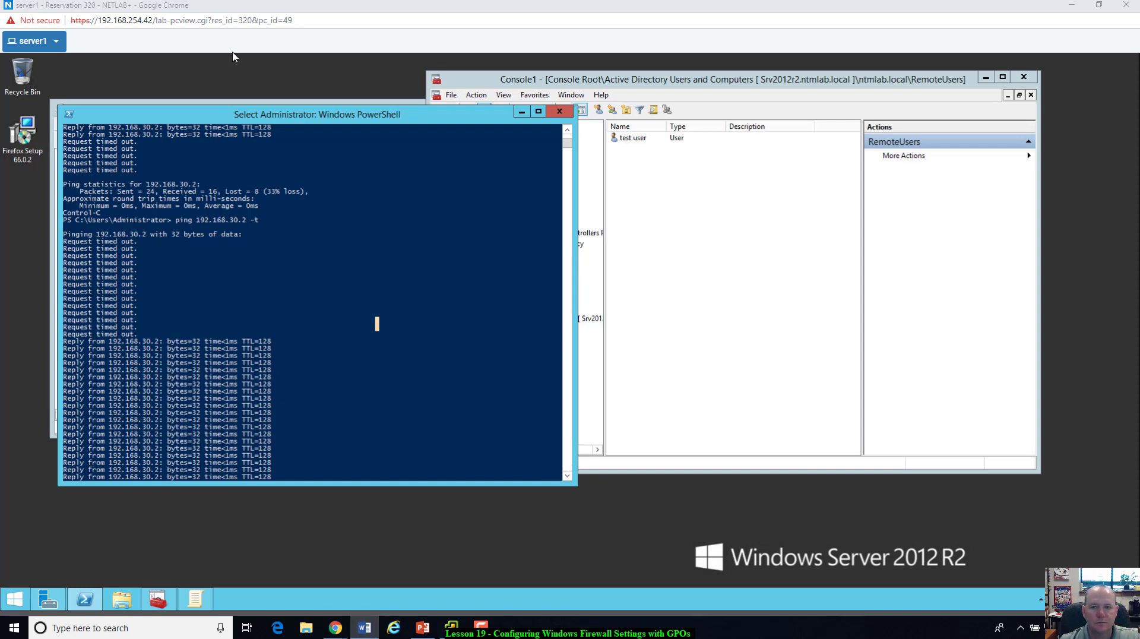
pyautogui.click(786, 257)
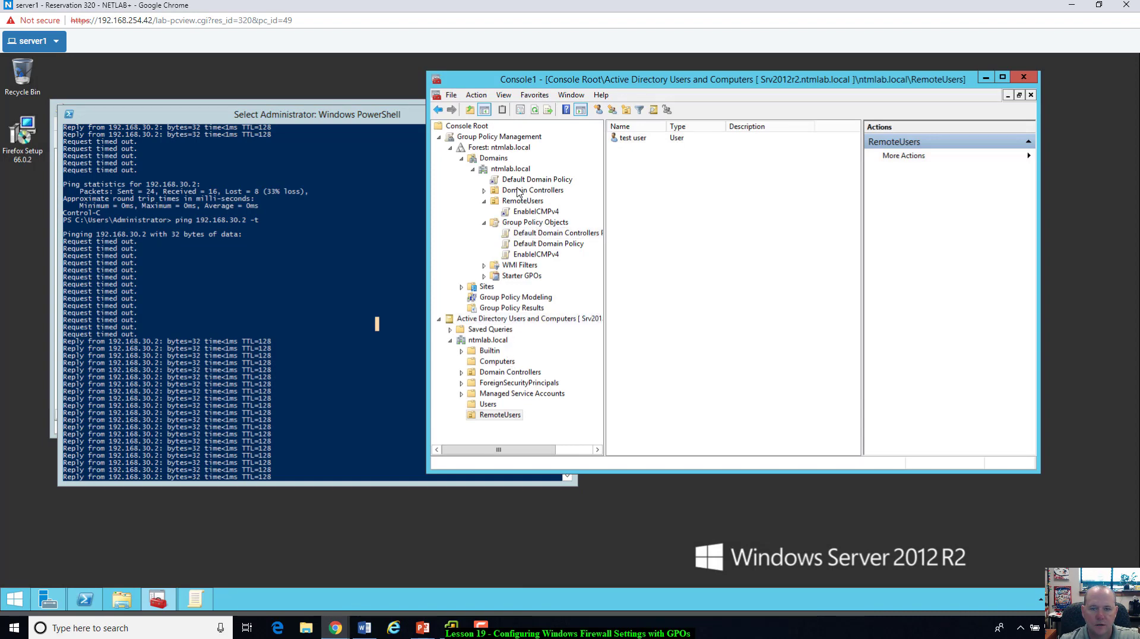
# Step: Display the EnableICMPv4 GPO's Settings report showing the enabled AllowICMPv4 inbound firewall rule
pyautogui.click(529, 212)
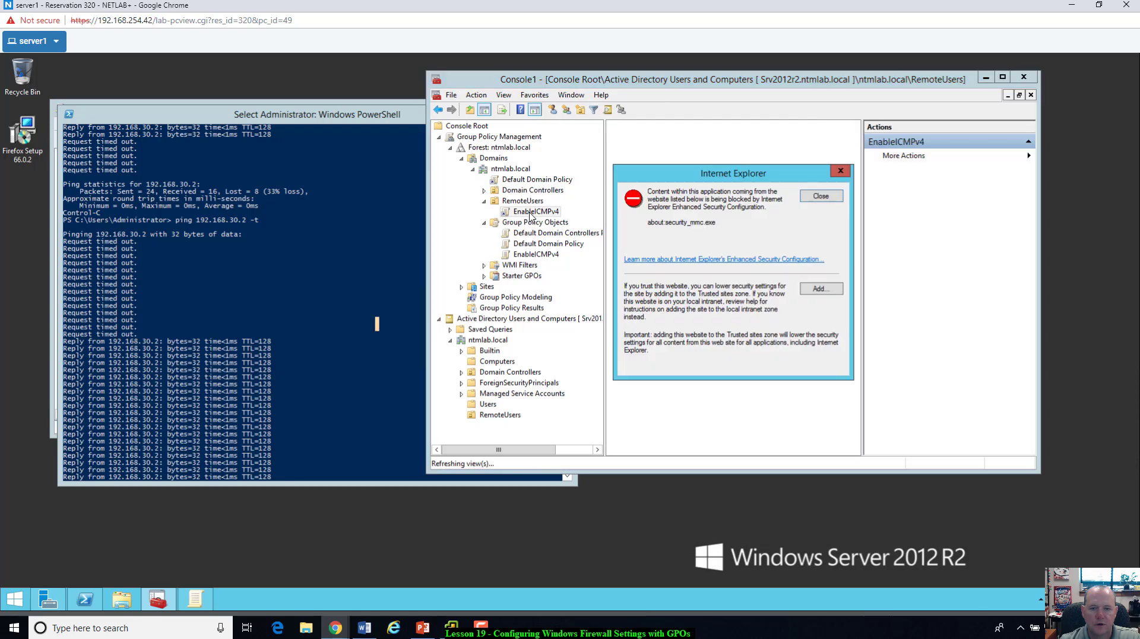
pyautogui.click(828, 197)
pyautogui.click(832, 299)
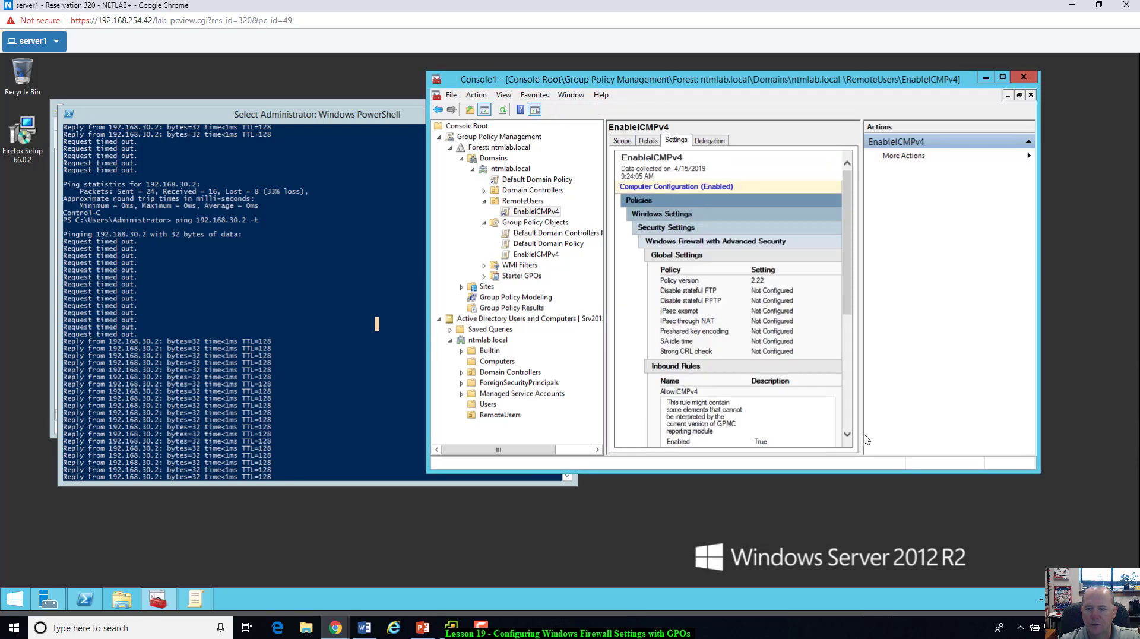
pyautogui.moveTo(864, 442); pyautogui.dragTo(913, 442)
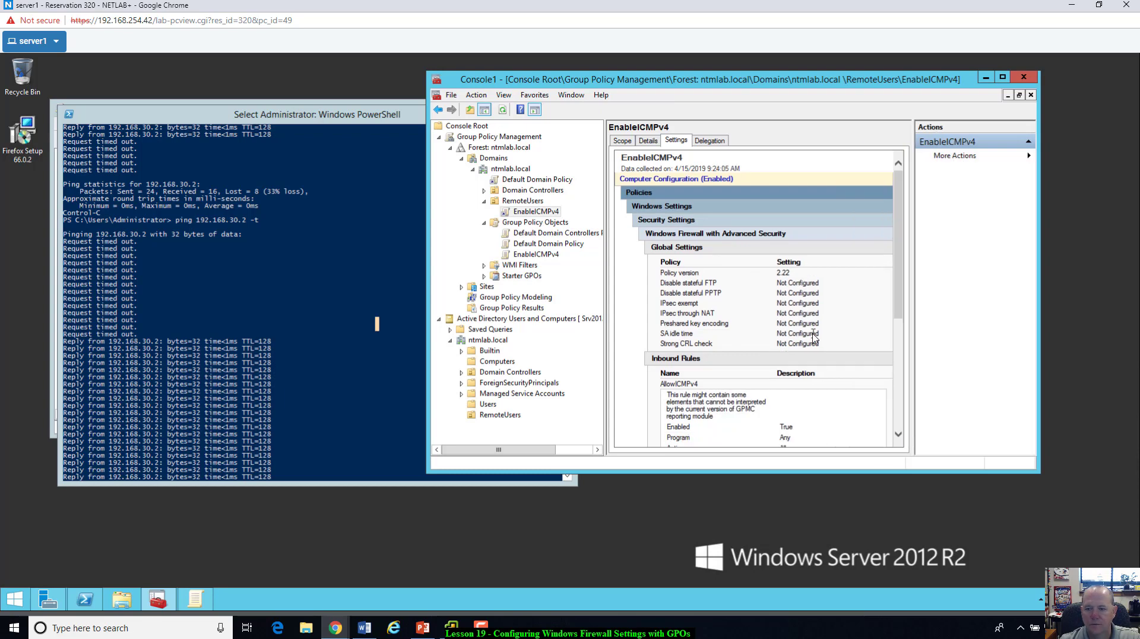
pyautogui.click(898, 349)
pyautogui.moveTo(899, 349); pyautogui.dragTo(914, 244)
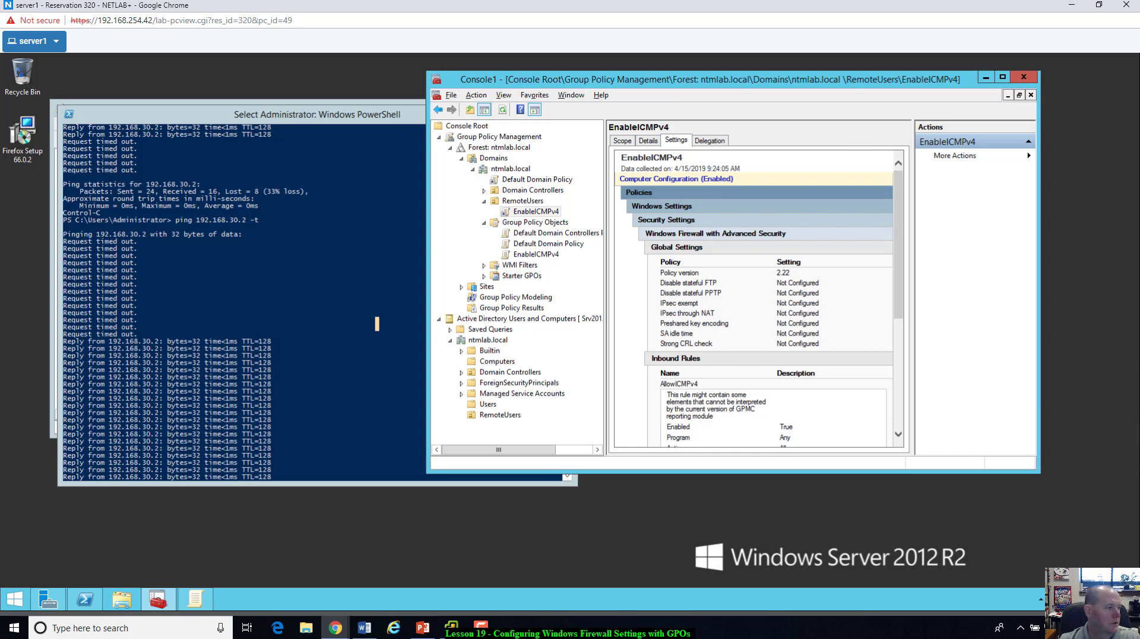
pyautogui.hotkey('alt', 'Tab')
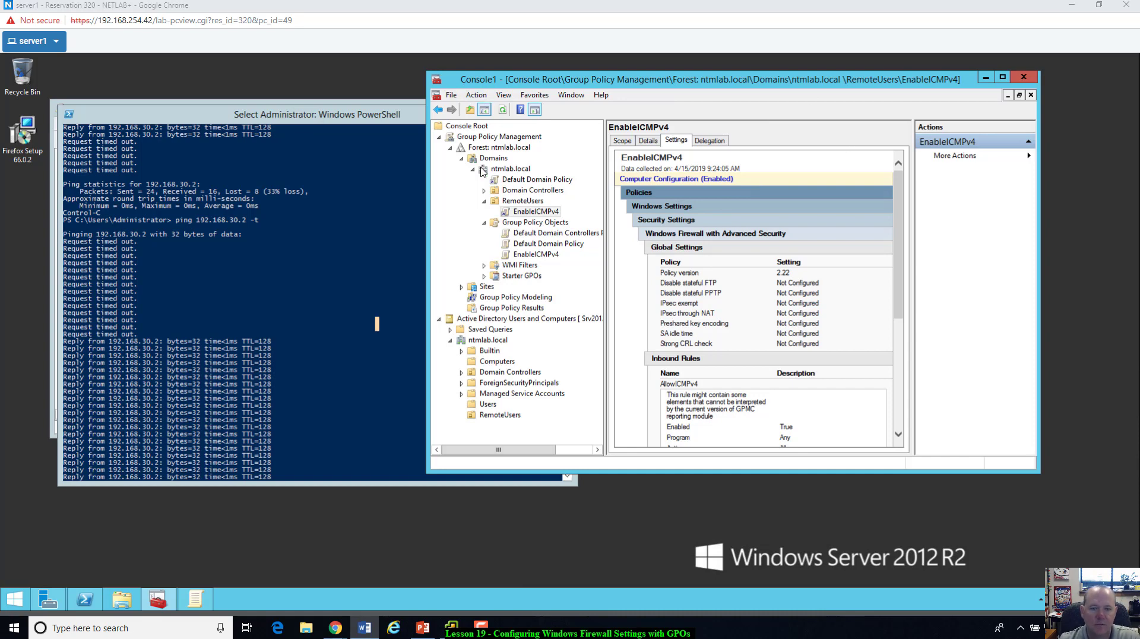
# Step: Check the test user in RemoteUsers, then list the Computers container showing WIIN10EDU1
pyautogui.click(492, 415)
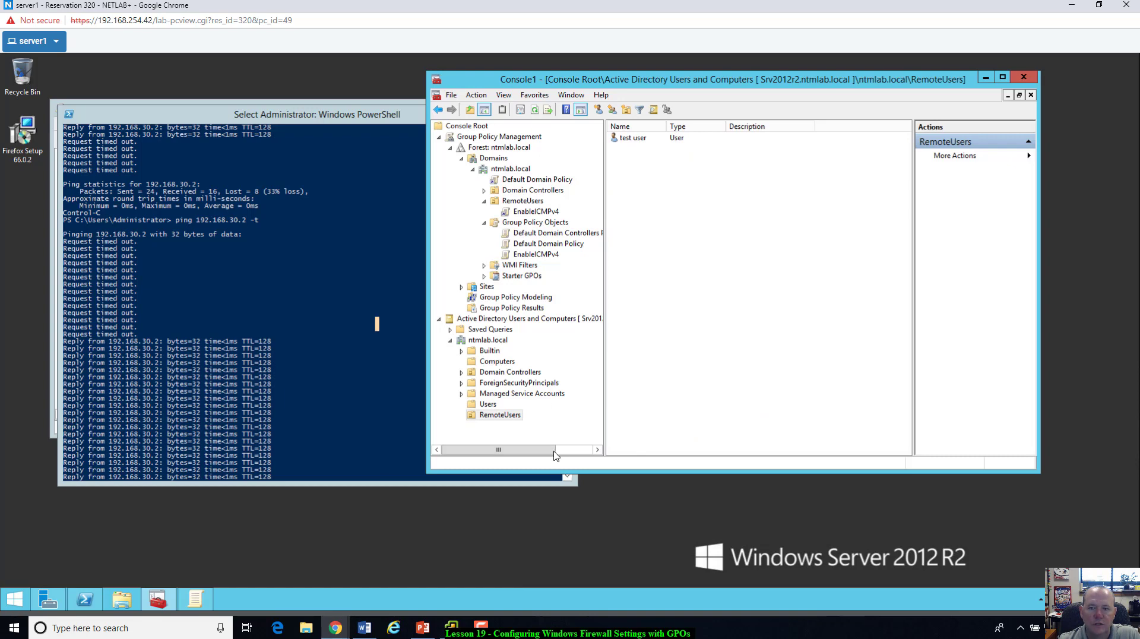
pyautogui.click(631, 143)
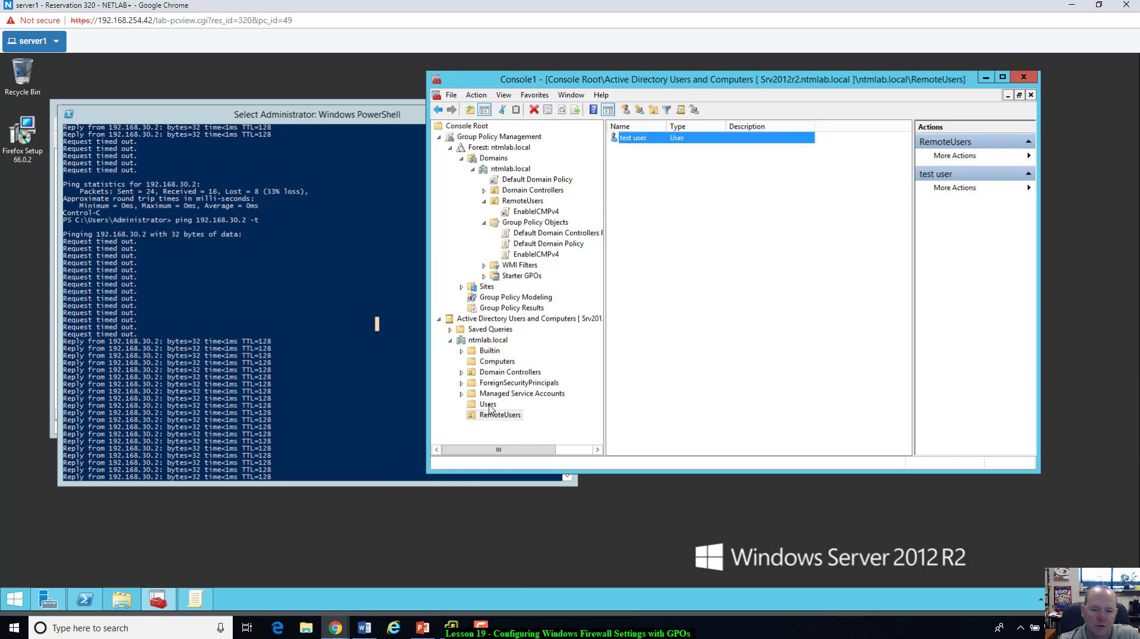
pyautogui.click(499, 363)
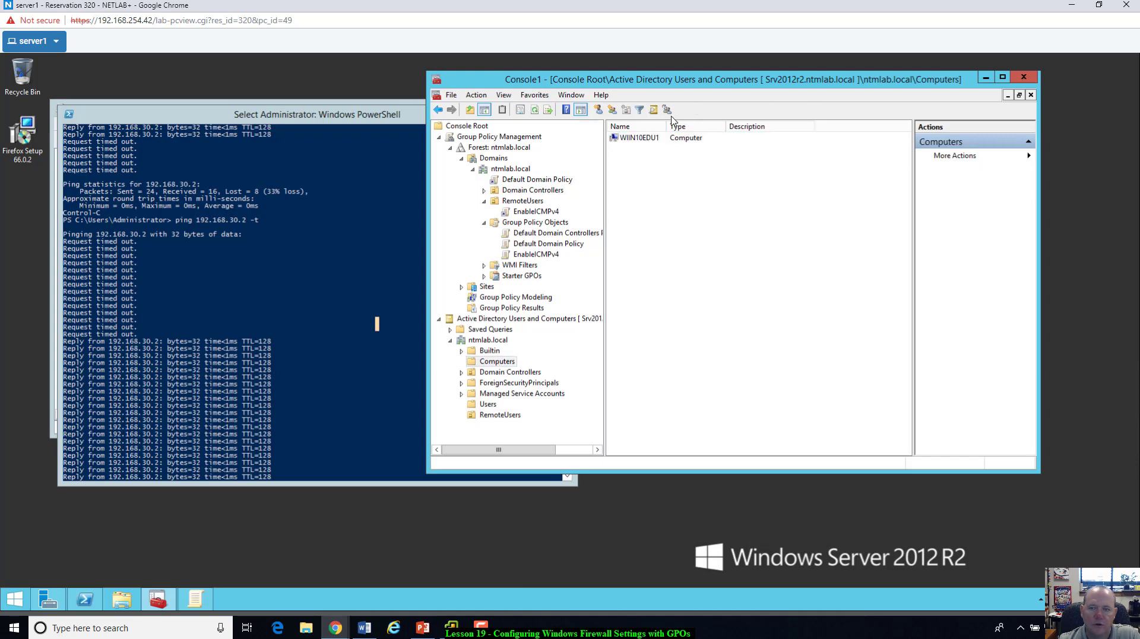